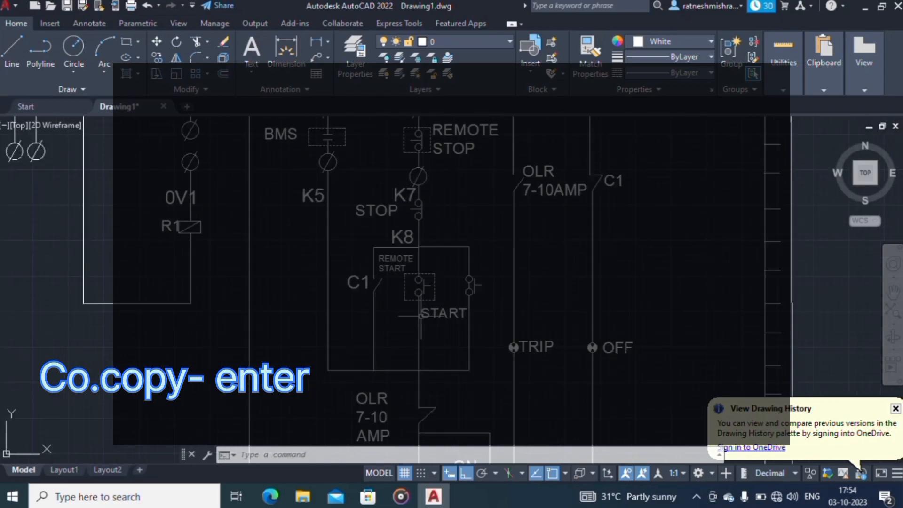
Look over the control circuit diagram, the power circuit with its MCB and contactor, and the empty panel rectangle.
mouse_move(373, 163)
middle_mouse_down()
mouse_move(312, 216)
mouse_move(455, 272)
middle_mouse_up()
scroll(455, 272, "down", 2)
scroll(455, 272, "up", 2)
mouse_move(395, 287)
middle_mouse_down()
mouse_move(277, 313)
mouse_move(213, 298)
middle_mouse_up()
scroll(184, 233, "up", 2)
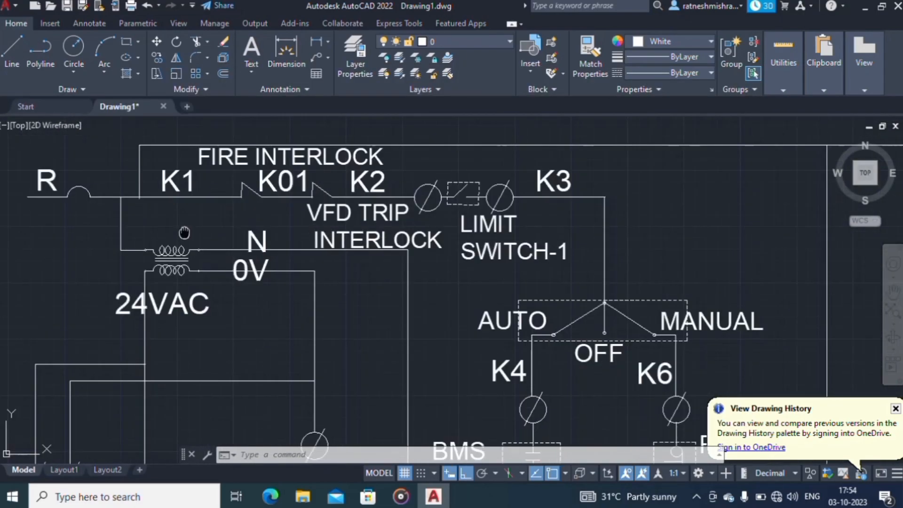
middle_click_drag(184, 233, 578, 202)
scroll(578, 202, "down", 2)
mouse_move(22, 349)
middle_mouse_down()
mouse_move(142, 232)
mouse_move(455, 210)
middle_mouse_up()
scroll(455, 210, "up", 2)
mouse_move(325, 319)
middle_mouse_down()
mouse_move(376, 262)
mouse_move(364, 344)
middle_mouse_up()
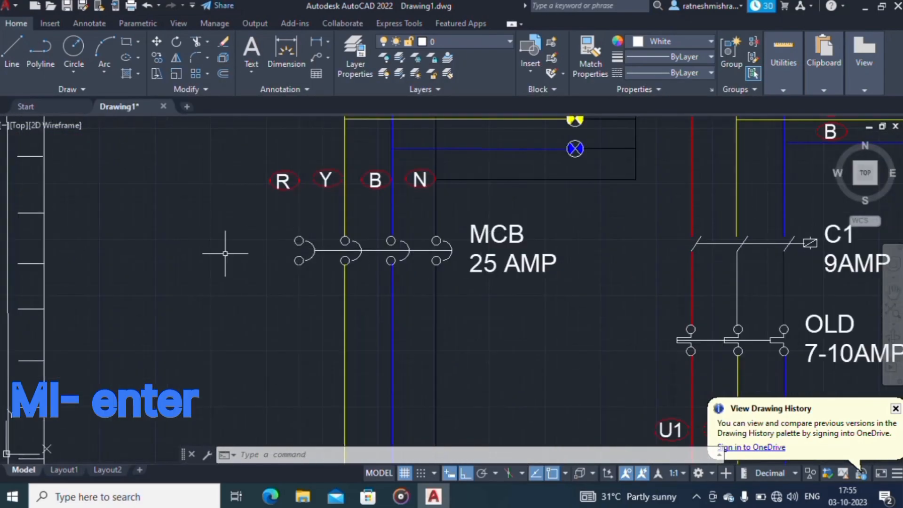
scroll(223, 252, "down", 4)
middle_click_drag(448, 268, 272, 277)
scroll(272, 277, "down", 4)
middle_click_drag(711, 284, 212, 376)
scroll(290, 376, "up", 5)
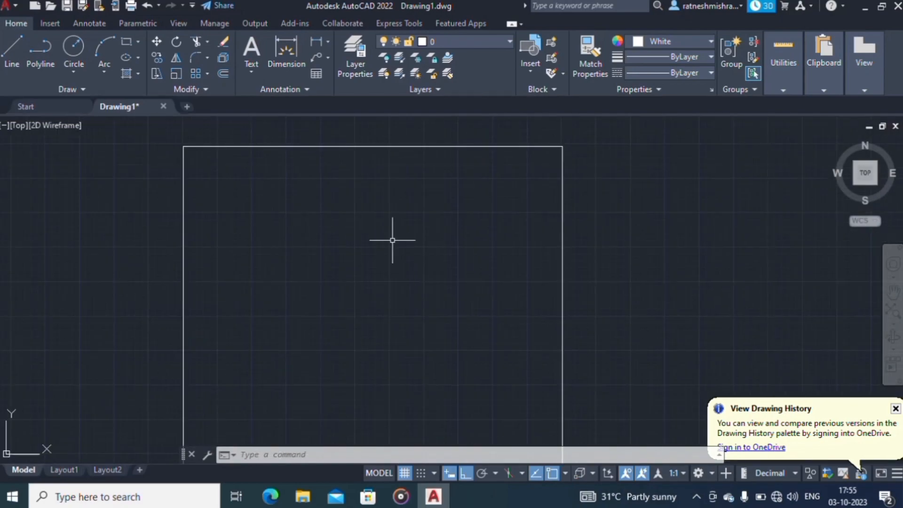
Draw a small circle inside the empty panel rectangle, near its upper-left corner.
key("Return")
middle_click_drag(318, 177, 321, 246)
left_click(297, 227)
key("Escape")
Copy the circle horizontally to form a row of three circles along the rectangle's upper edge.
left_click(321, 245)
left_click(282, 233)
type("co")
key("Return")
left_click(266, 276)
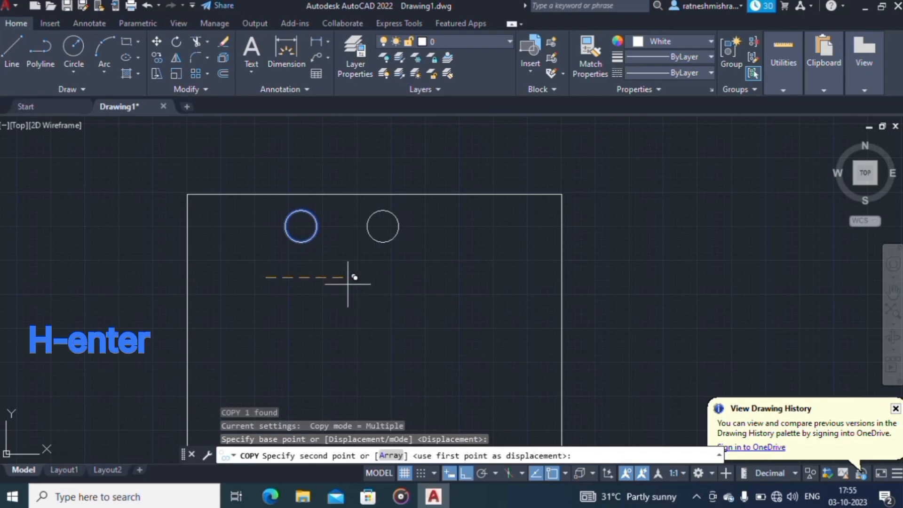
scroll(415, 303, "up", 6)
Move the row of three circles slightly down within the panel rectangle.
left_click(432, 244)
left_click(204, 210)
type("m")
key("Return")
left_click(386, 275)
left_click(389, 295)
key("Escape")
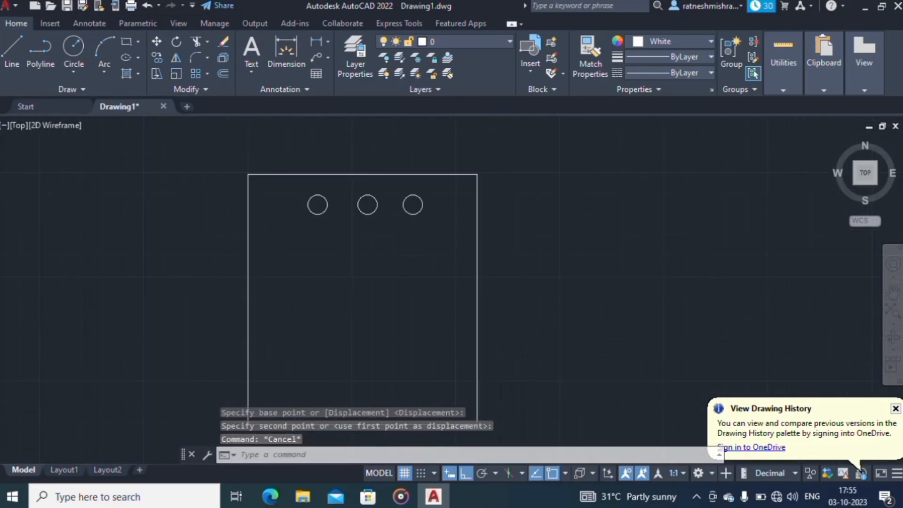
Draw a diagonal line about 49 units long at about 53° across the first circle through its center.
type("l")
key("Return")
scroll(214, 291, "up", 4)
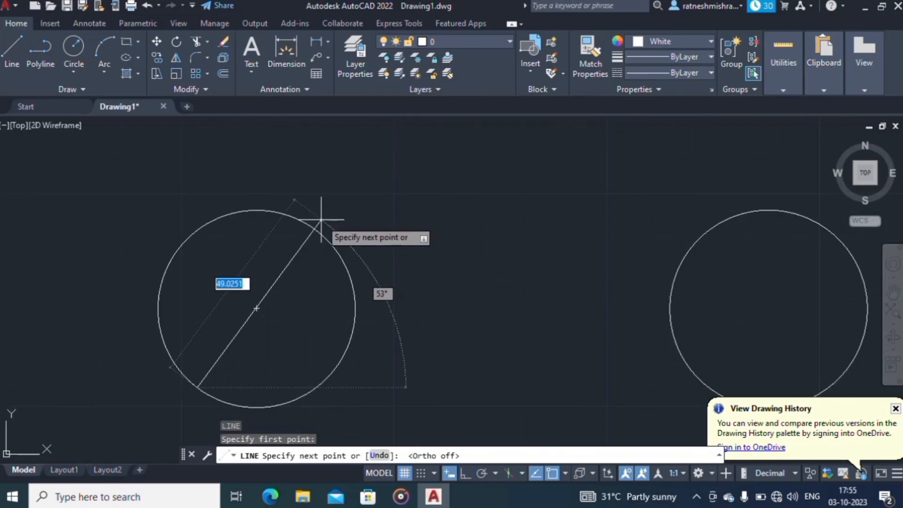
left_click(317, 229)
key("Escape")
Mirror the diagonal line about a vertical axis through its midpoint, keeping the original to form a cross.
scroll(256, 294, "down", 2)
middle_click_drag(255, 292, 260, 286)
left_click(250, 282)
type("mi")
key("Return")
scroll(254, 298, "up", 2)
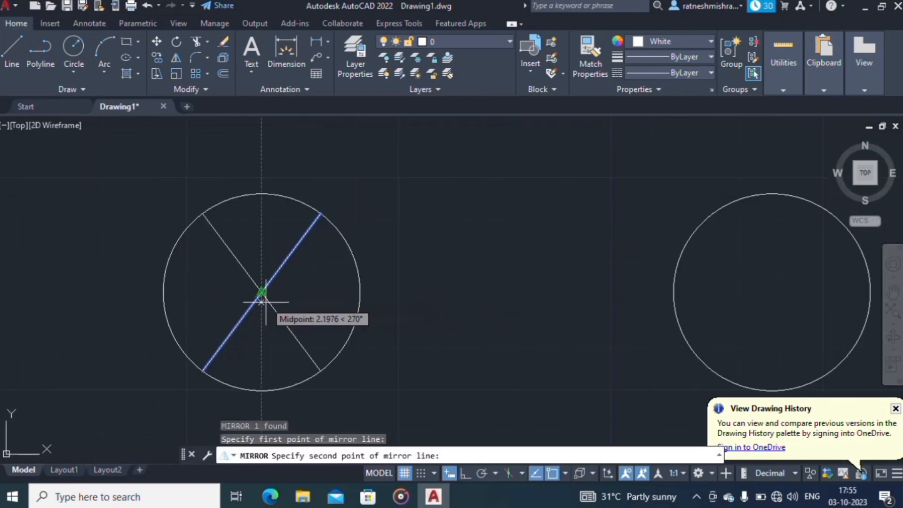
left_click(266, 302)
key("Return")
Copy the two crossed lines from the first circle horizontally to the second and third circles.
middle_click_drag(380, 242, 425, 201)
scroll(425, 202, "down", 3)
left_click(409, 236)
left_click(371, 221)
type("co")
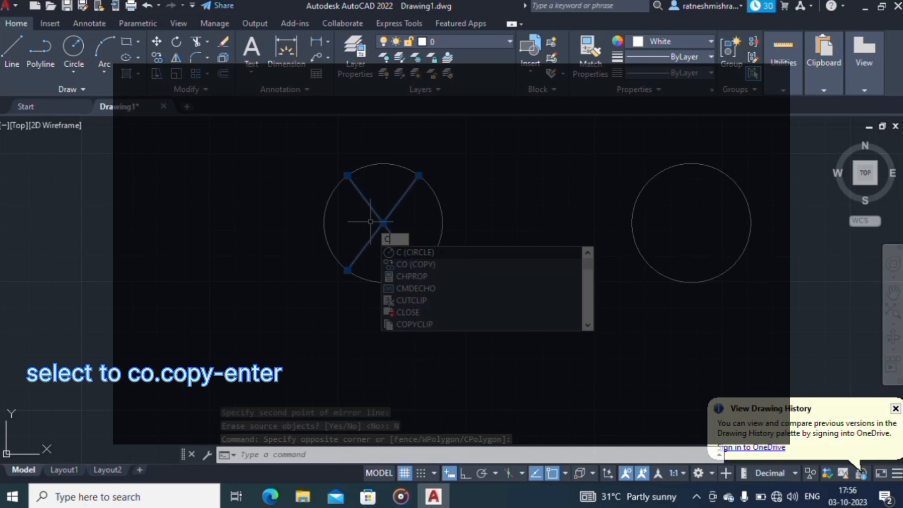
key("Return")
left_click(454, 298)
middle_click_drag(597, 299, 336, 298)
left_click(504, 297)
scroll(685, 268, "up", 2)
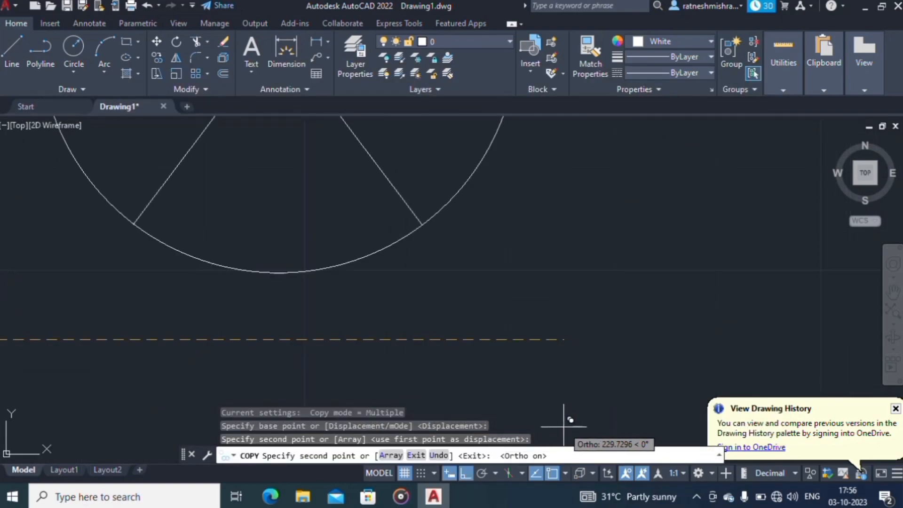
key("Escape")
Move the copied crossed lines so they fit centrally inside their circle.
middle_click_drag(564, 426, 397, 355)
scroll(412, 392, "down", 6)
left_click(403, 252)
left_click(331, 231)
type("m")
key("Return")
left_click(588, 260)
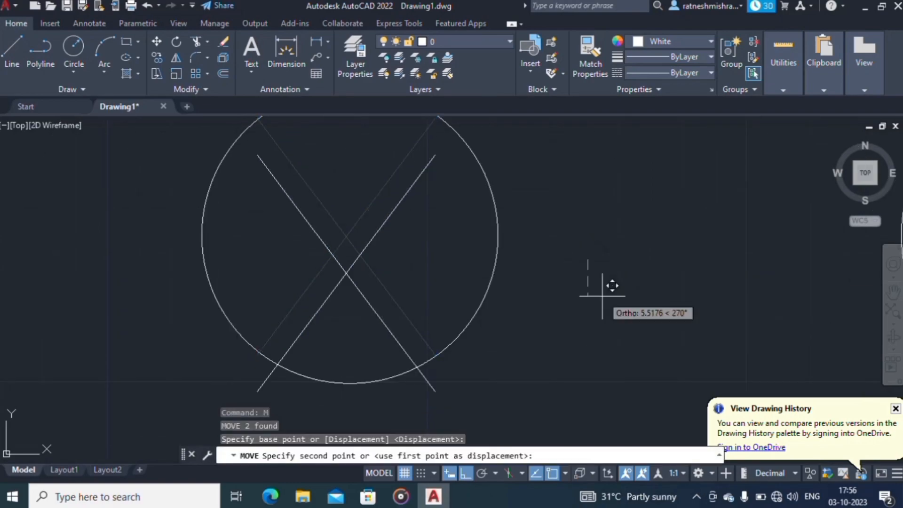
left_click(716, 132)
Move one of the crossed lines slightly so its ends meet the circle outline.
middle_click_drag(334, 264, 804, 227)
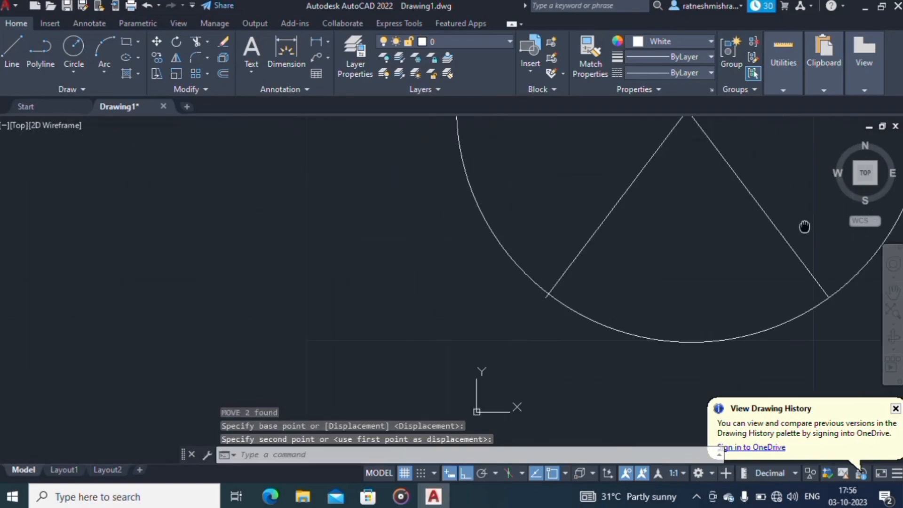
middle_click_drag(420, 417, 537, 199)
left_click(605, 230)
left_click(576, 244)
key("m")
key("Return")
left_click(644, 285)
left_click(643, 281)
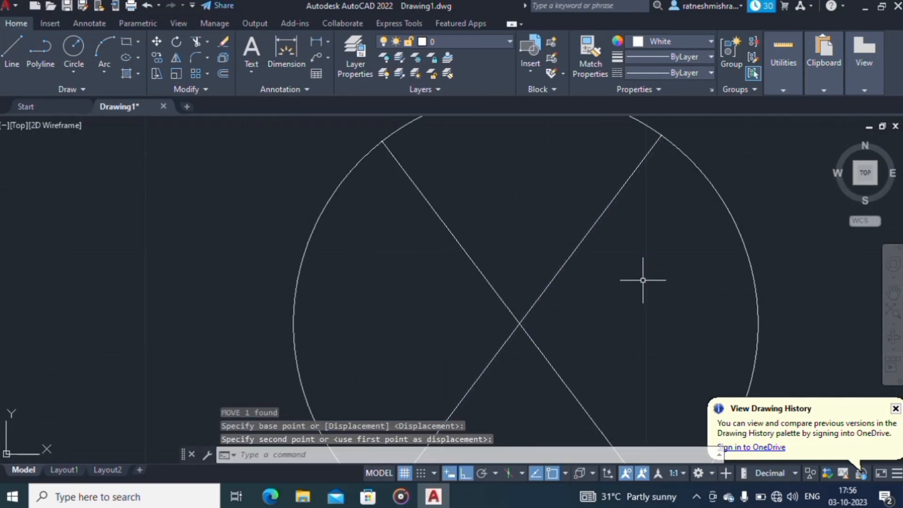
key("Escape")
Fill the two side sectors of the first circle with a solid red hatch.
scroll(627, 249, "down", 6)
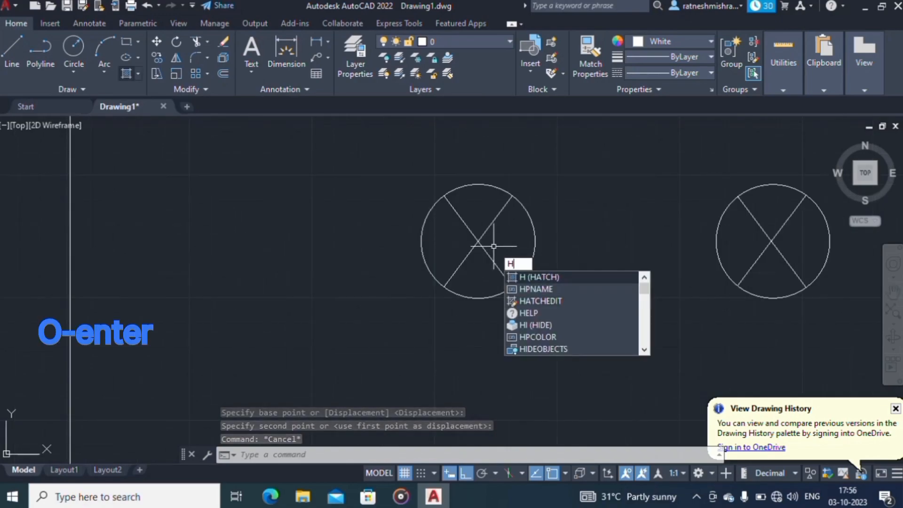
key("Return")
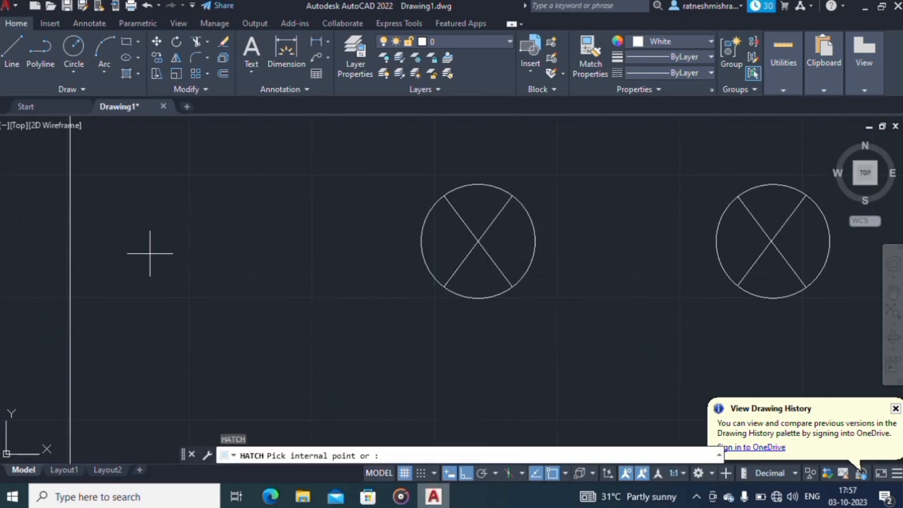
left_click(121, 58)
left_click(383, 57)
left_click(427, 142)
left_click(432, 243)
left_click(383, 58)
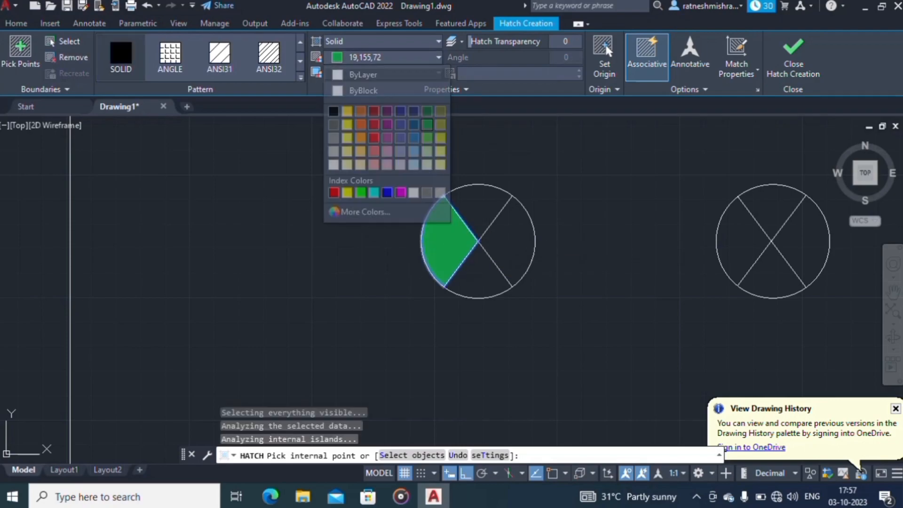
left_click(334, 192)
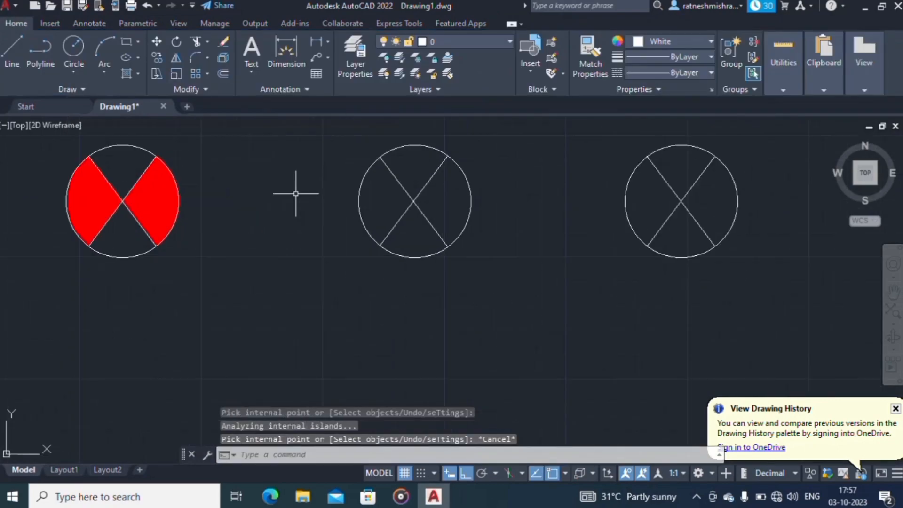
Fill the two side sectors of the second circle with a solid yellow hatch.
type("h")
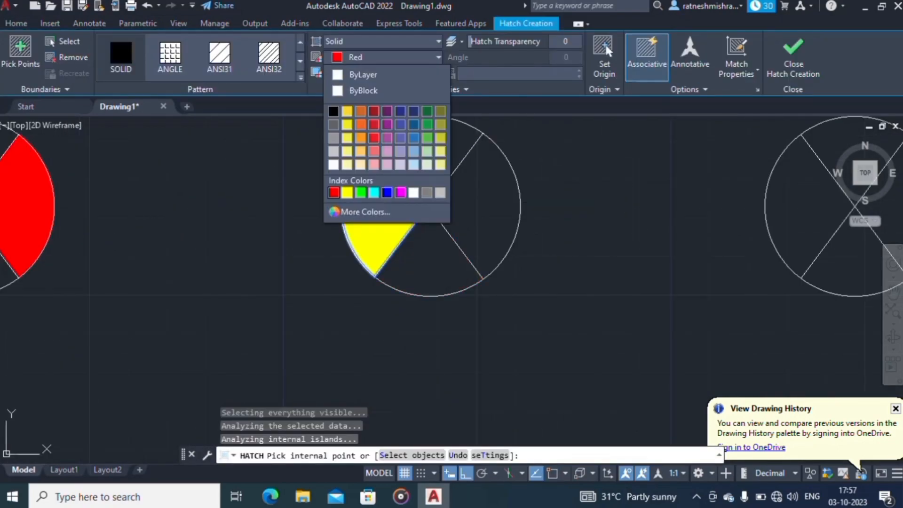
left_click(349, 188)
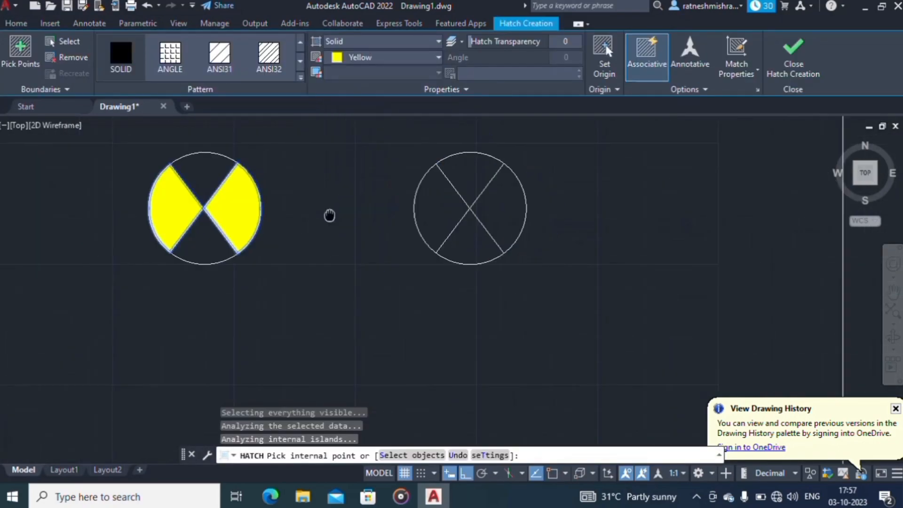
key("Escape")
Try filling the side sectors of the third circle with a solid blue hatch.
type("H")
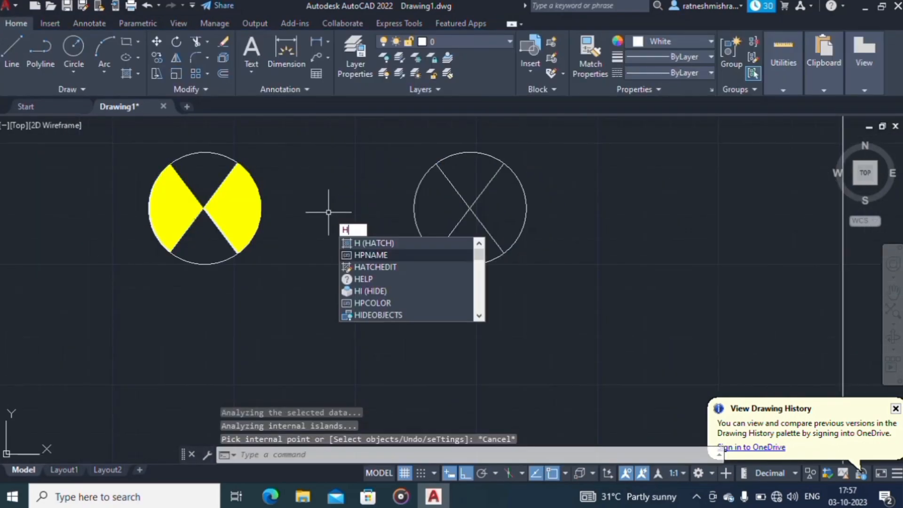
key("Return")
left_click(383, 58)
left_click(386, 209)
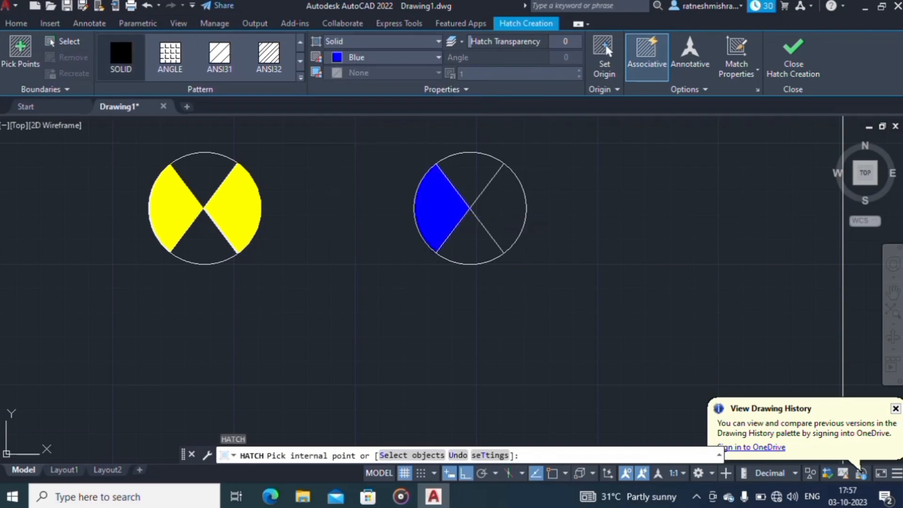
left_click(438, 207)
left_click(502, 202)
scroll(338, 173, "down", 6)
middle_click_drag(260, 198, 329, 236)
key("Escape")
Hatch both side sectors of the third circle in solid blue.
scroll(423, 221, "up", 4)
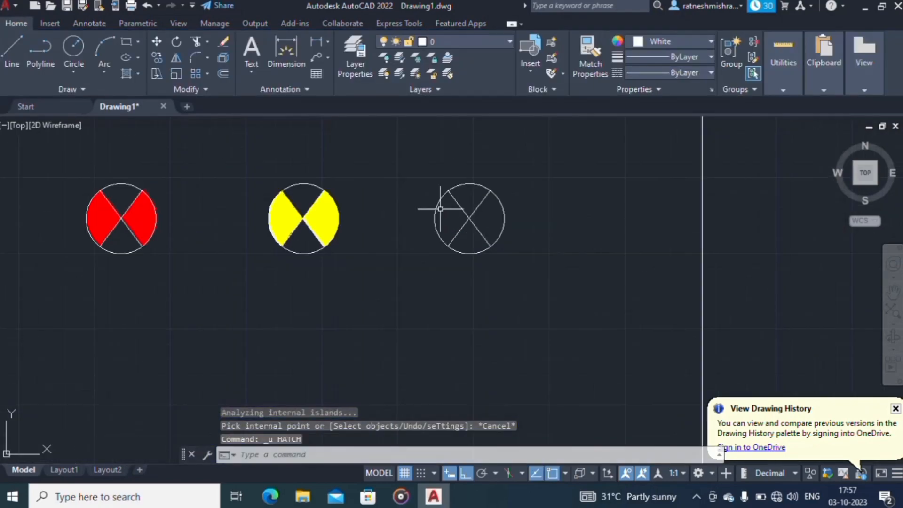
type("H")
key("Return")
left_click(383, 58)
left_click(447, 217)
left_click(492, 217)
key("Escape")
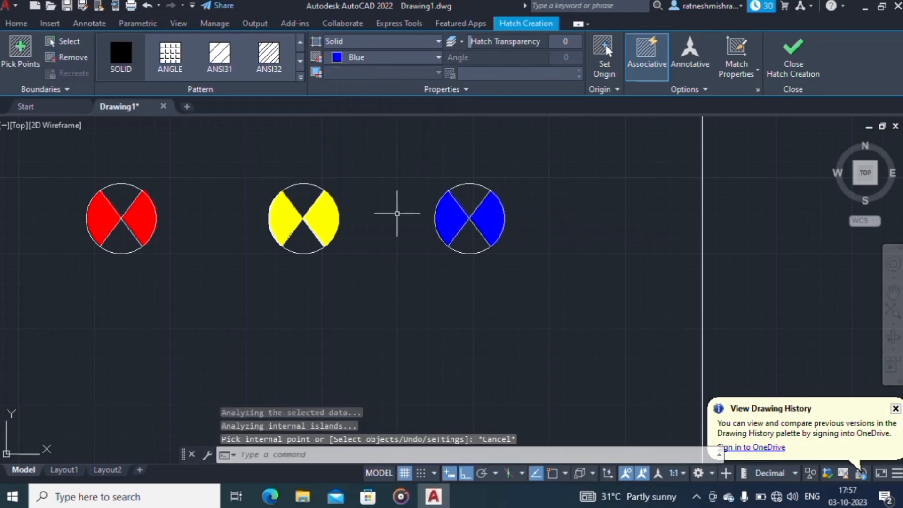
Copy the row of three coloured lamps straight down to create a second row inside the panel.
scroll(393, 224, "down", 6)
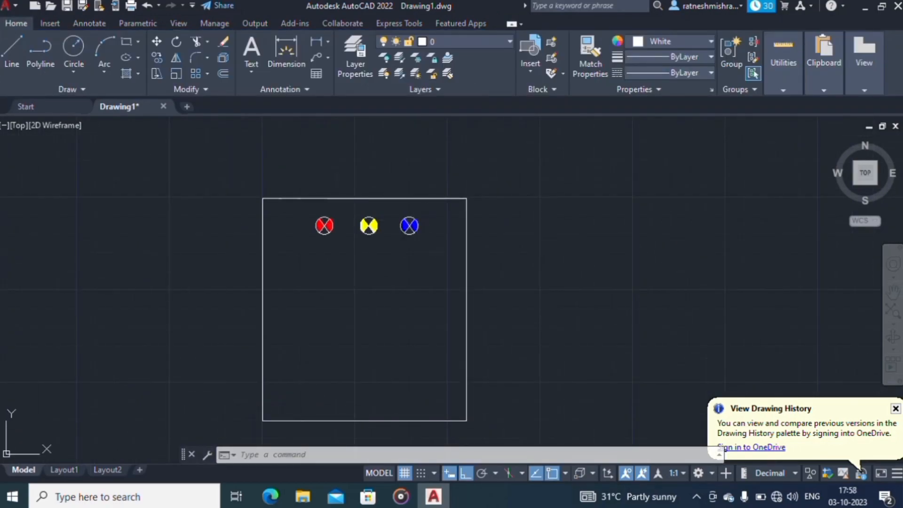
type("o")
key("Return")
left_click(539, 232)
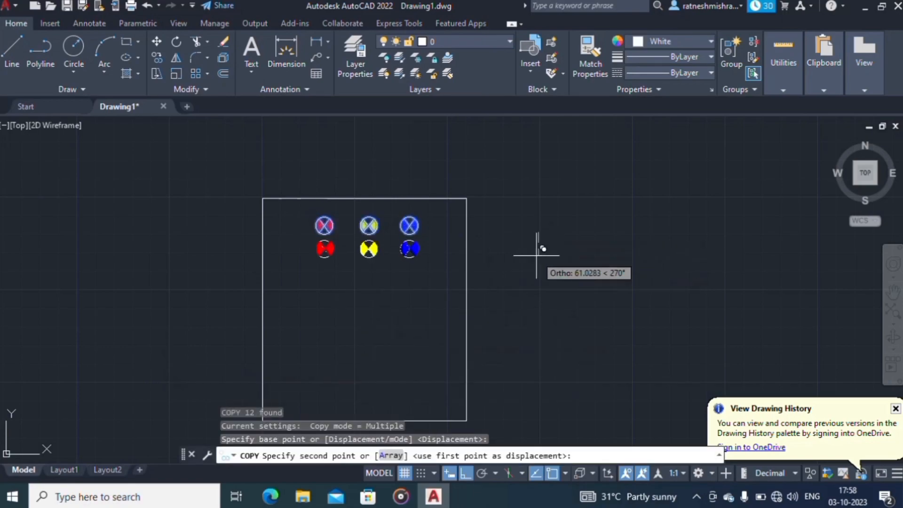
left_click(536, 265)
key("Escape")
Hatch the side sectors of the second row's middle lamp in solid green, color 19,103,52.
scroll(313, 262, "up", 6)
type("H")
key("Return")
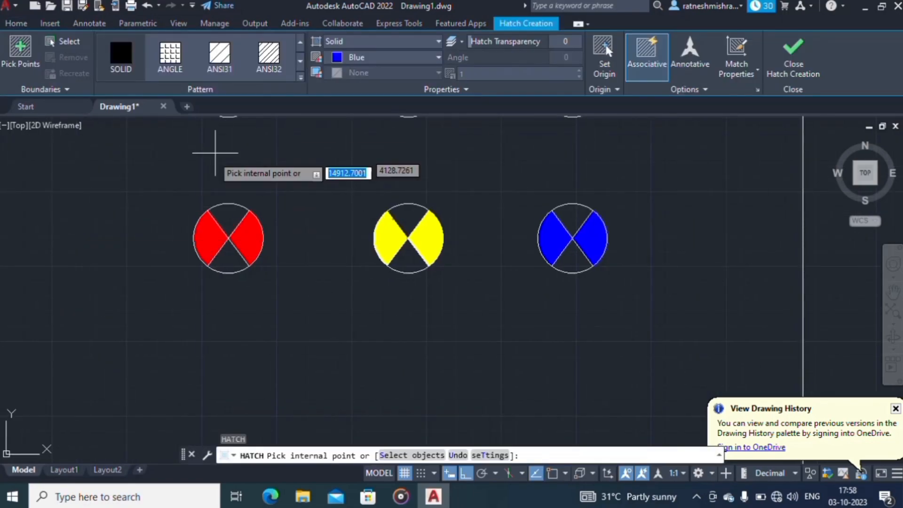
left_click(385, 57)
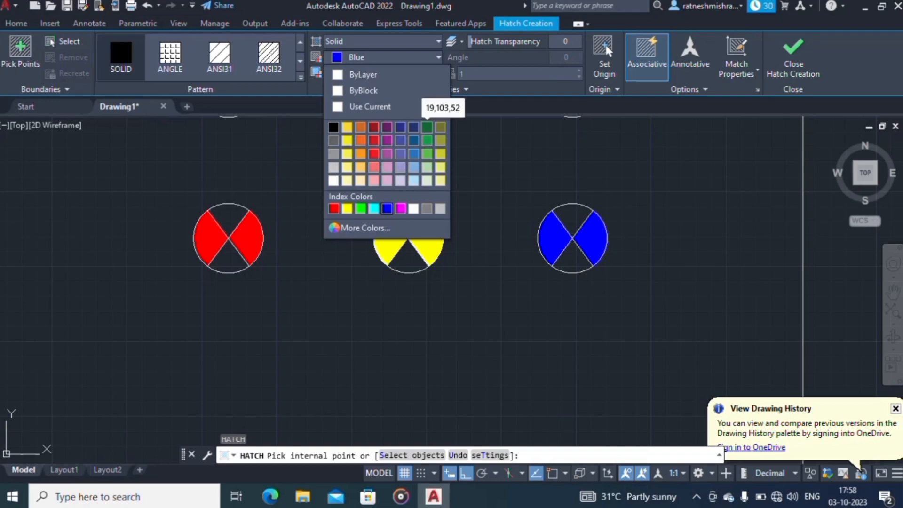
left_click(427, 127)
left_click(389, 245)
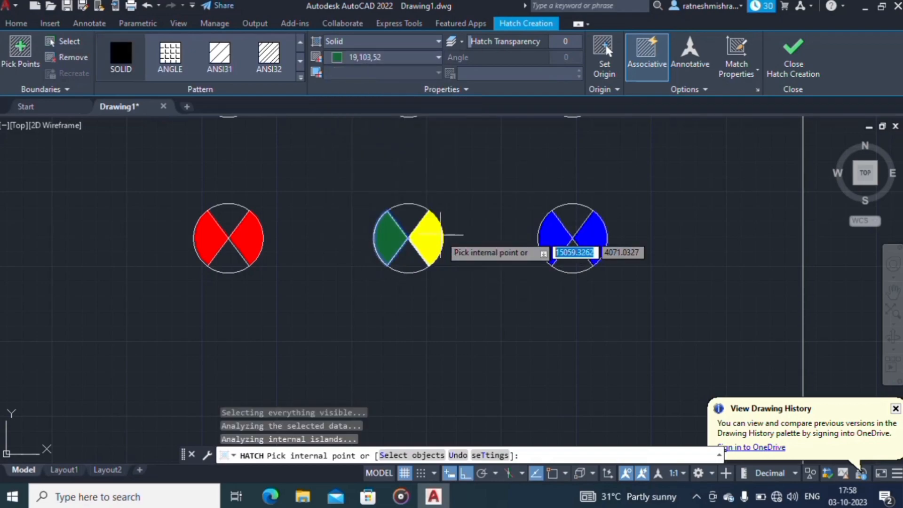
left_click(437, 235)
key("Escape")
Hatch the side sectors of the second row's third lamp in solid orange.
middle_click_drag(485, 239, 277, 222)
type("H")
key("Return")
scroll(337, 228, "up", 2)
middle_click_drag(344, 212, 308, 239)
left_click(386, 57)
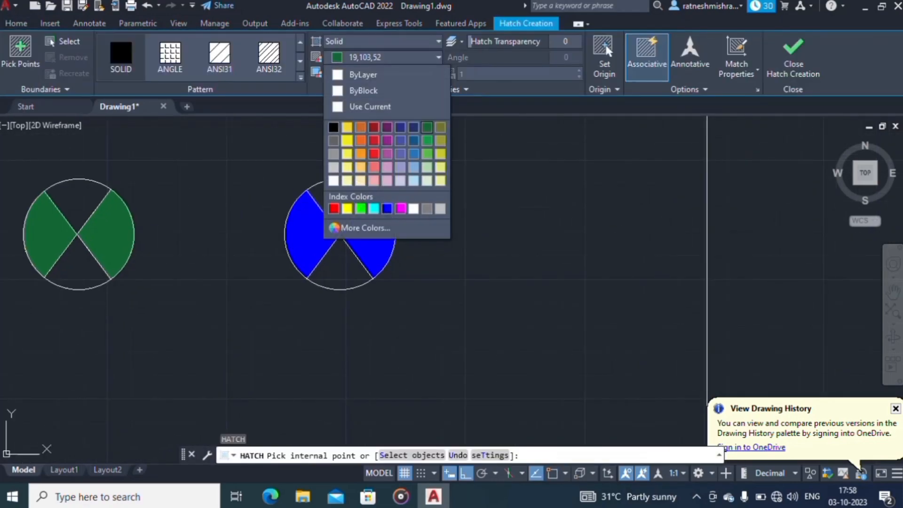
left_click(359, 127)
left_click(308, 232)
left_click(396, 226)
left_click(570, 274)
left_click(376, 230)
key("Escape")
scroll(295, 224, "down", 6)
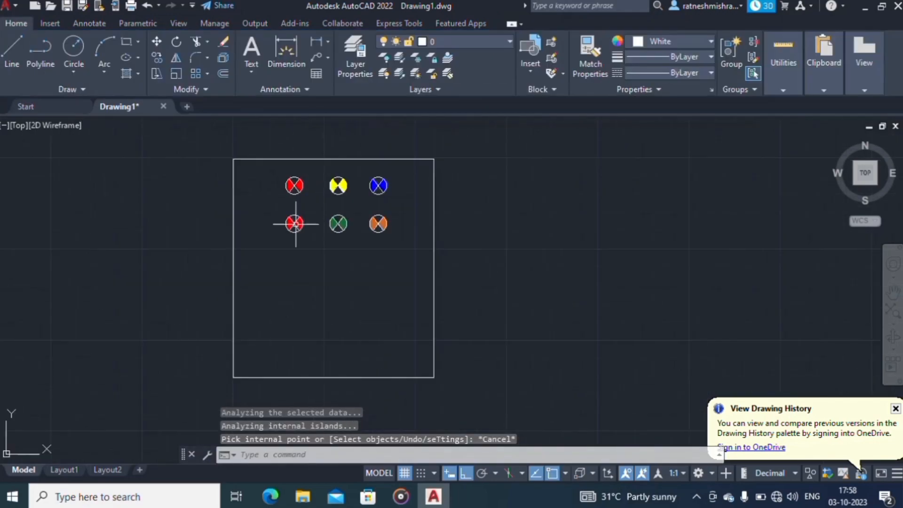
middle_click_drag(283, 278, 269, 226)
left_click(415, 227)
left_click(245, 193)
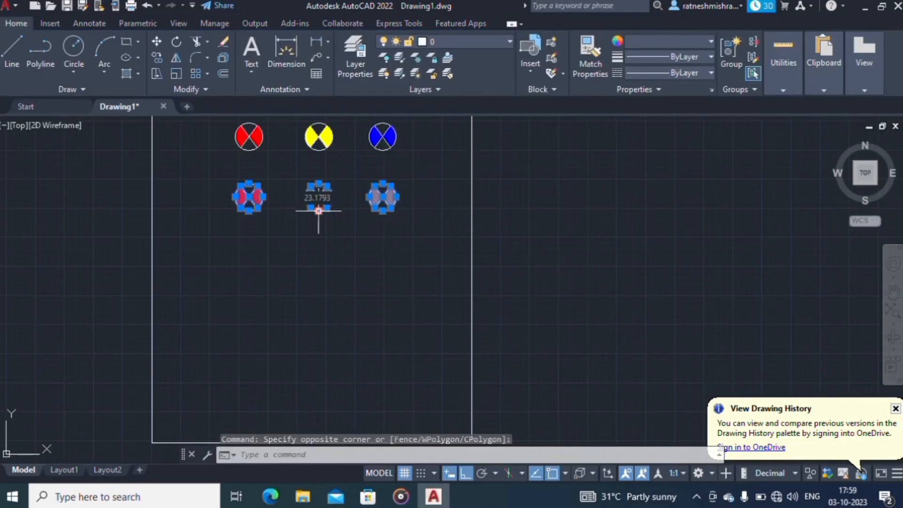
key("Escape")
scroll(262, 213, "up", 6)
left_click(225, 219)
left_click(204, 203)
type("co")
key("Return")
left_click(307, 192)
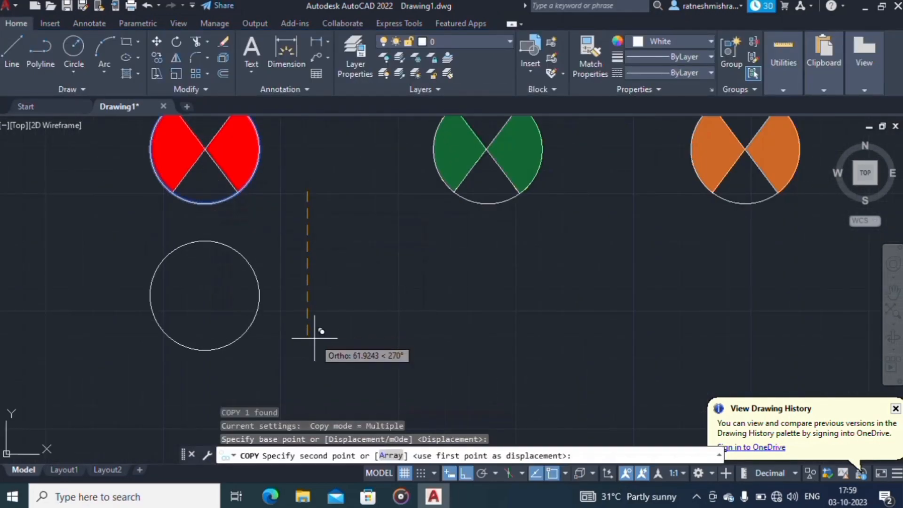
key("Escape")
Copy only the three circle outlines of the second lamp row about 98 units straight down as a third row.
scroll(315, 319, "down", 2)
scroll(245, 239, "up", 4)
left_click(277, 274)
left_click(257, 256)
left_click(714, 274)
left_click(690, 257)
middle_click_drag(713, 272, 637, 272)
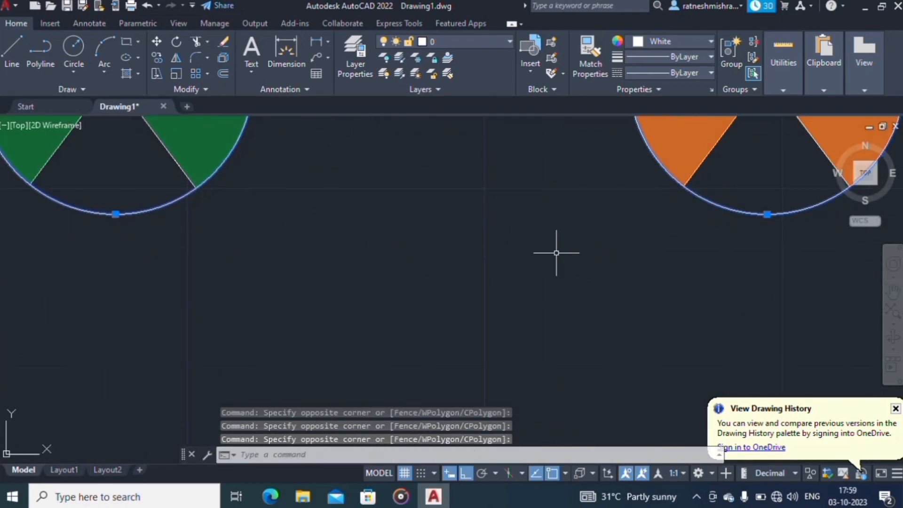
scroll(556, 252, "down", 5)
type("co")
key("Return")
left_click(685, 220)
scroll(697, 312, "down", 3)
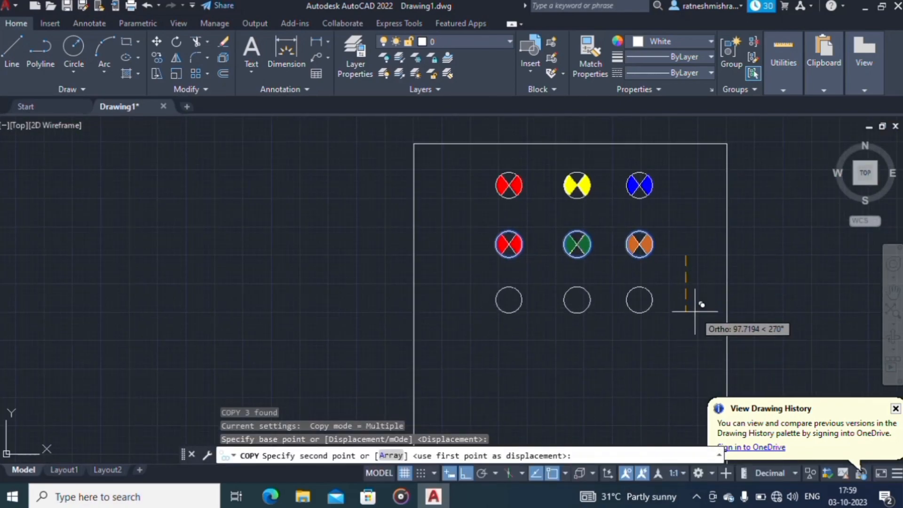
left_click(694, 311)
key("Escape")
Offset the first circle of the third row inward to create a smaller concentric circle.
scroll(465, 307, "up", 6)
type("o")
scroll(378, 301, "up", 3)
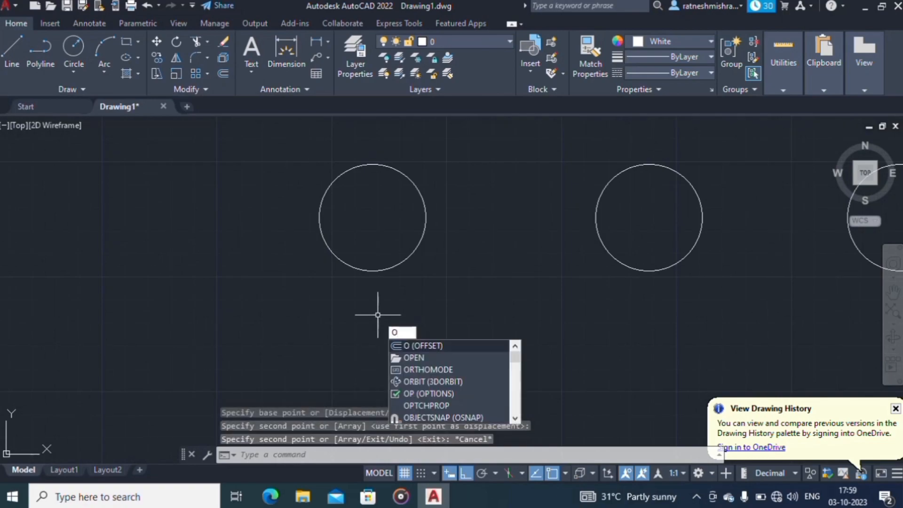
key("Return")
left_click(368, 264)
left_click(373, 263)
left_click(372, 240)
key("Escape")
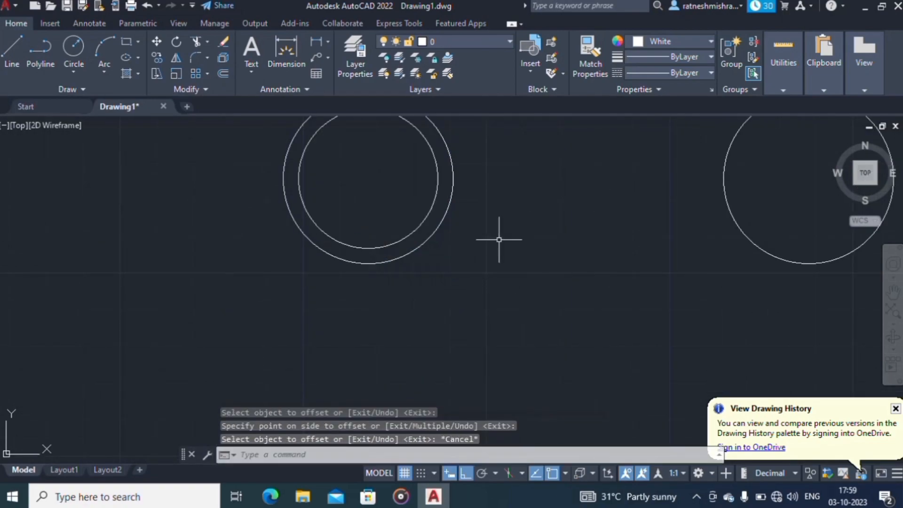
Offset the second and third circles of the third row inward to create smaller concentric circles.
key("Return")
left_click(532, 278)
left_click(533, 264)
left_click(539, 279)
left_click(536, 258)
middle_click_drag(696, 270, 426, 263)
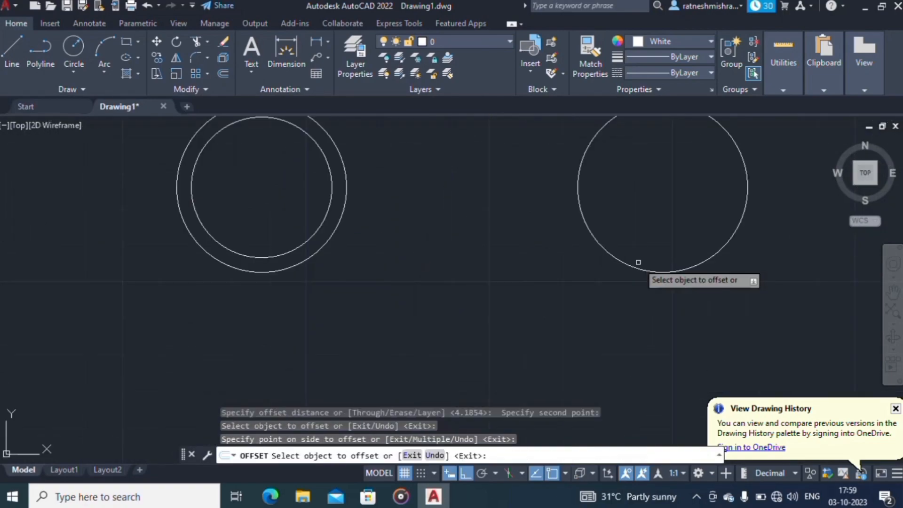
left_click(660, 271)
left_click(663, 258)
key("Escape")
Hatch the ring between the two circles of the third row's first device in solid green, color 19,103,52.
scroll(658, 258, "down", 2)
middle_click_drag(254, 245, 485, 296)
scroll(455, 273, "down", 4)
type("h")
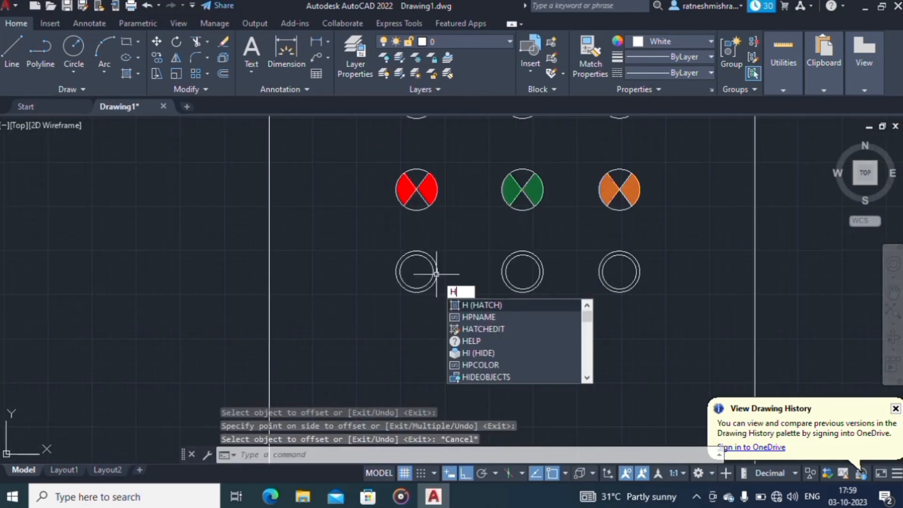
key("Return")
scroll(426, 282, "up", 6)
left_click(390, 56)
left_click(334, 208)
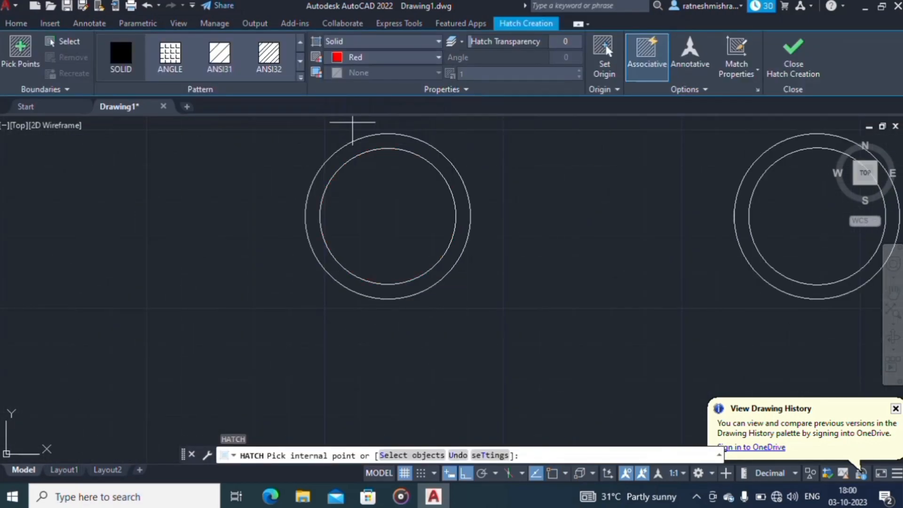
left_click(390, 57)
left_click(426, 140)
left_click(353, 151)
key("Escape")
Hatch the inner circle of the third row's first device in the same solid green.
type("J")
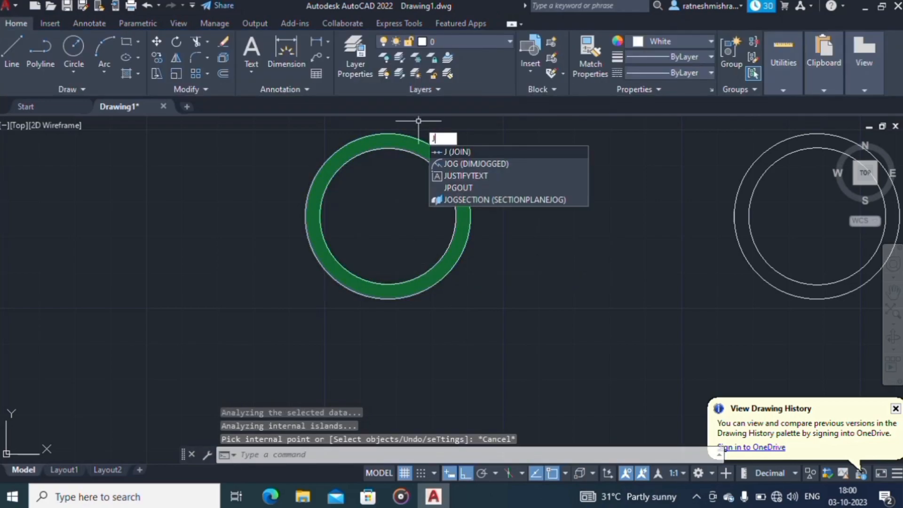
key("Return")
left_click(395, 214)
key("Escape")
Hatch both the ring and the inner circle of the third row's middle device in solid red.
mouse_move(776, 183)
middle_mouse_down()
mouse_move(417, 171)
mouse_move(872, 245)
middle_mouse_up()
scroll(430, 194, "down", 10)
scroll(263, 303, "up", 6)
middle_click_drag(290, 407, 286, 268)
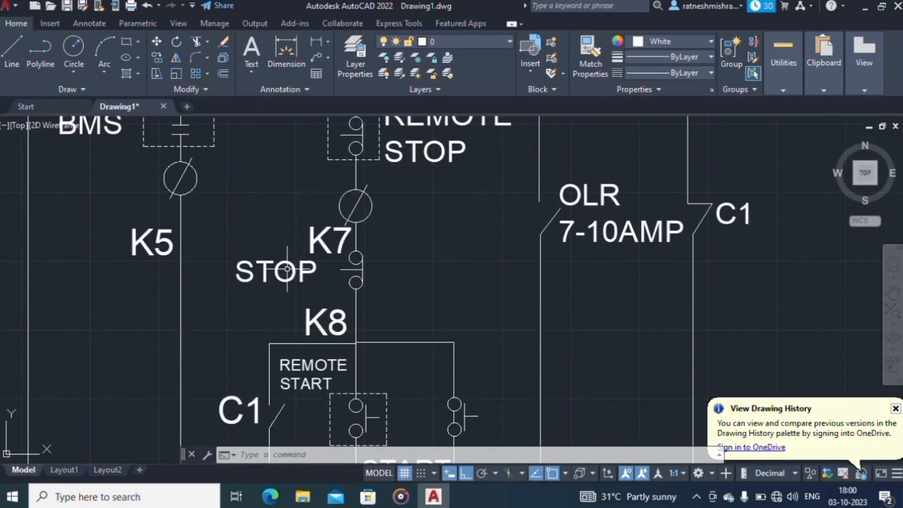
scroll(287, 268, "down", 6)
middle_click_drag(775, 225, 332, 217)
scroll(310, 207, "up", 6)
type("h")
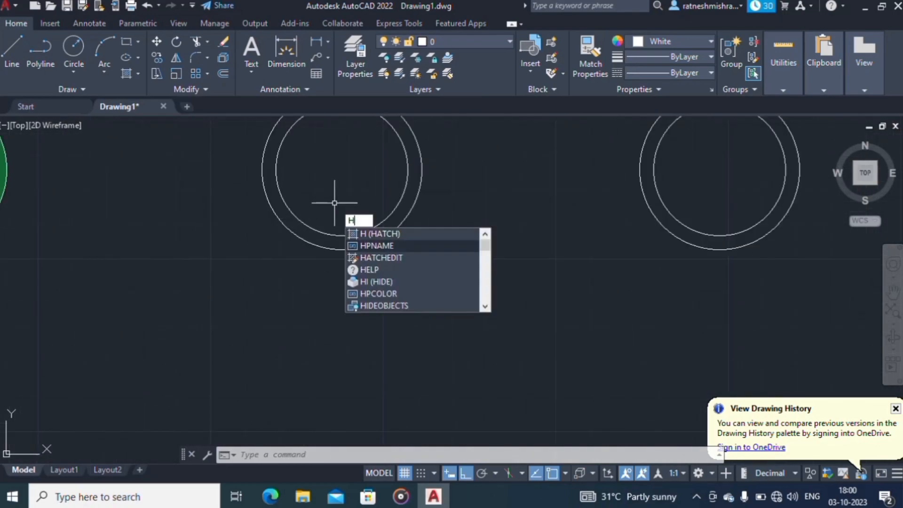
key("Return")
left_click(385, 58)
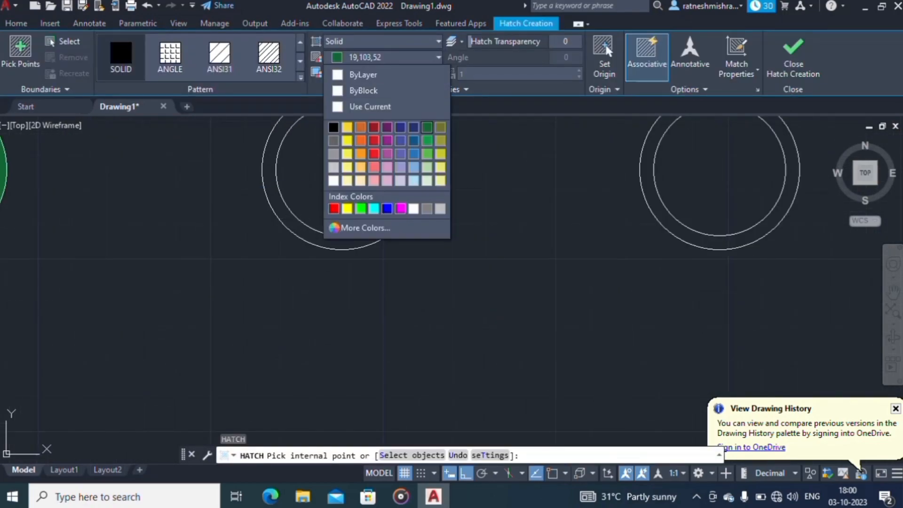
left_click(334, 208)
left_click(275, 154)
left_click(275, 154)
left_click(276, 154)
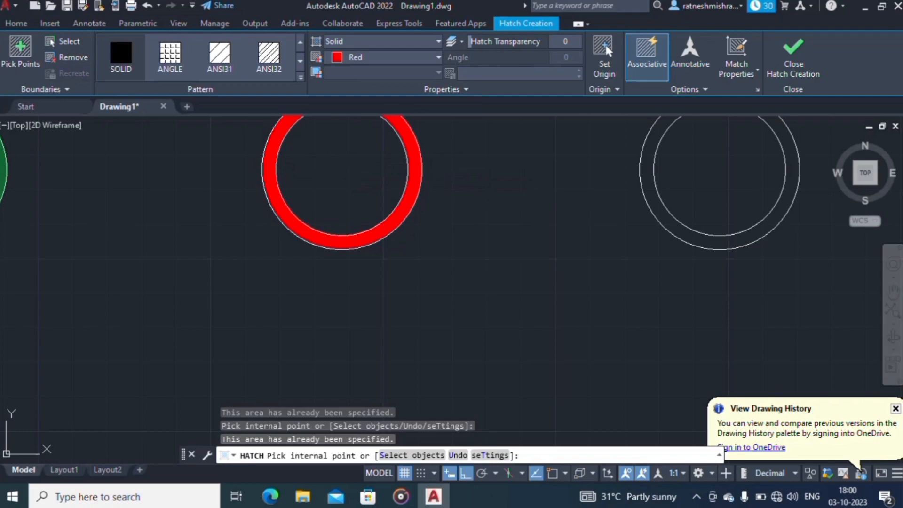
key("Return")
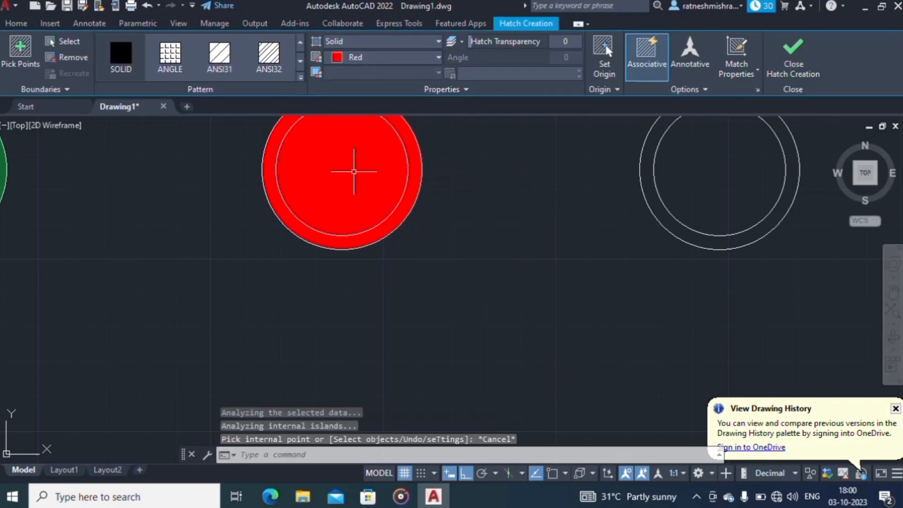
Hatch only the ring of the third row's last device in solid black.
scroll(313, 216, "down", 5)
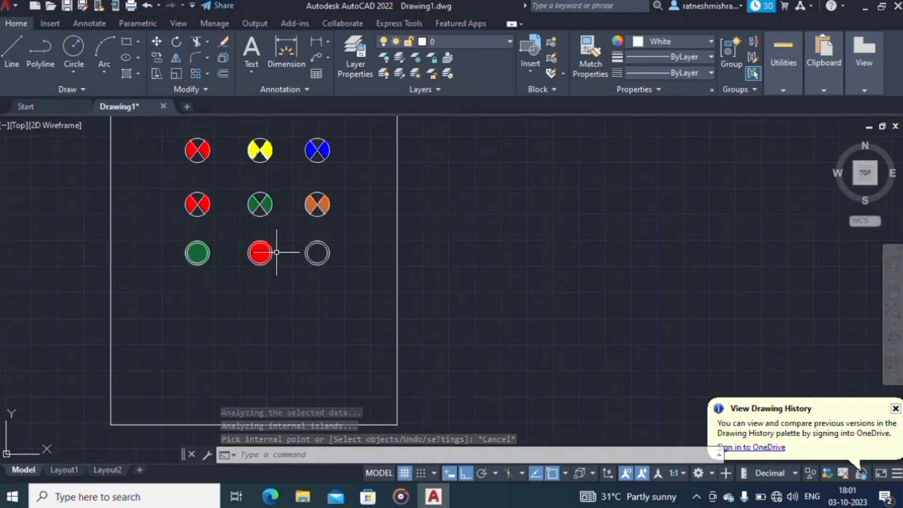
scroll(277, 252, "up", 5)
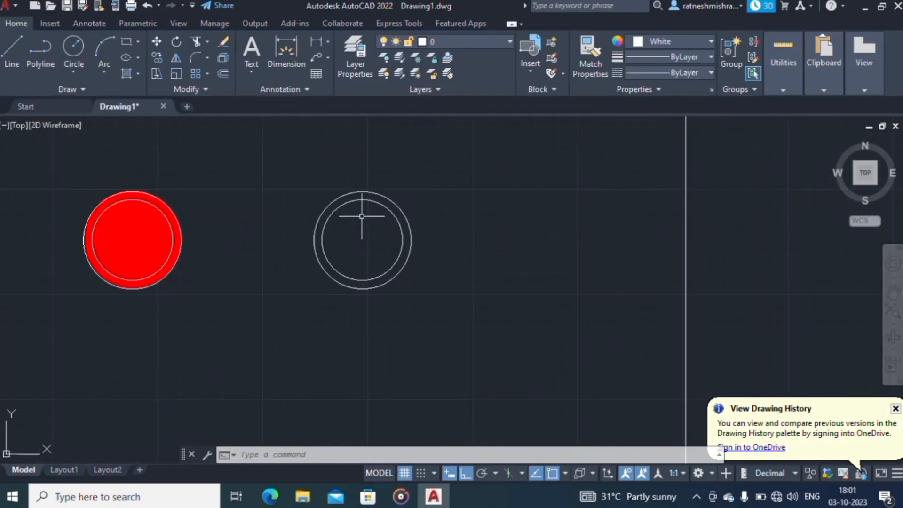
scroll(369, 347, "down", 2)
scroll(360, 300, "up", 2)
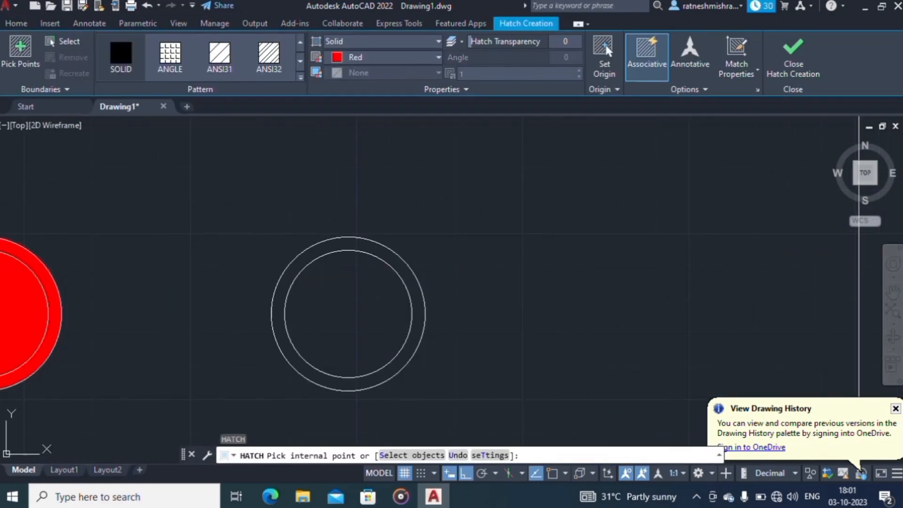
left_click(400, 58)
left_click(357, 217)
left_click(415, 288)
key("Escape")
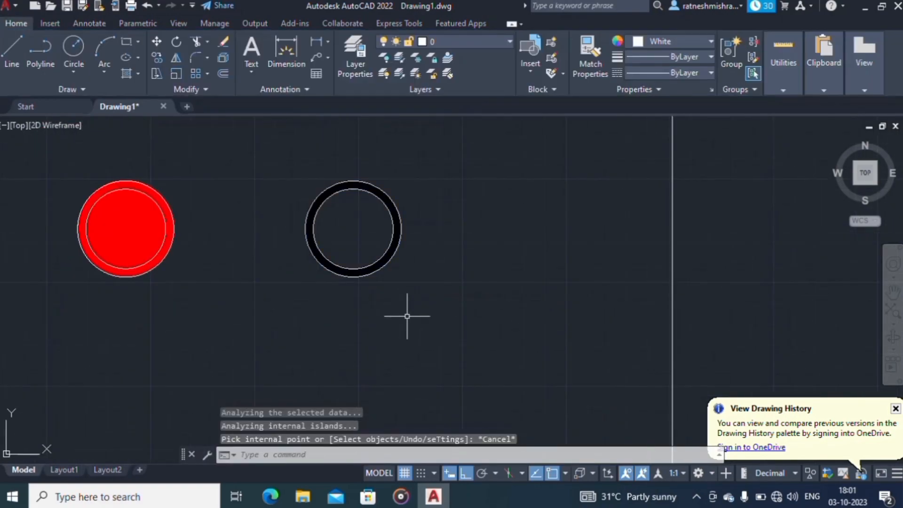
Draw a narrow upright rectangle inside the black ring and stretch its top edge to the top of the inner circle.
type("ec")
key("Return")
scroll(445, 346, "down", 2)
scroll(422, 361, "up", 3)
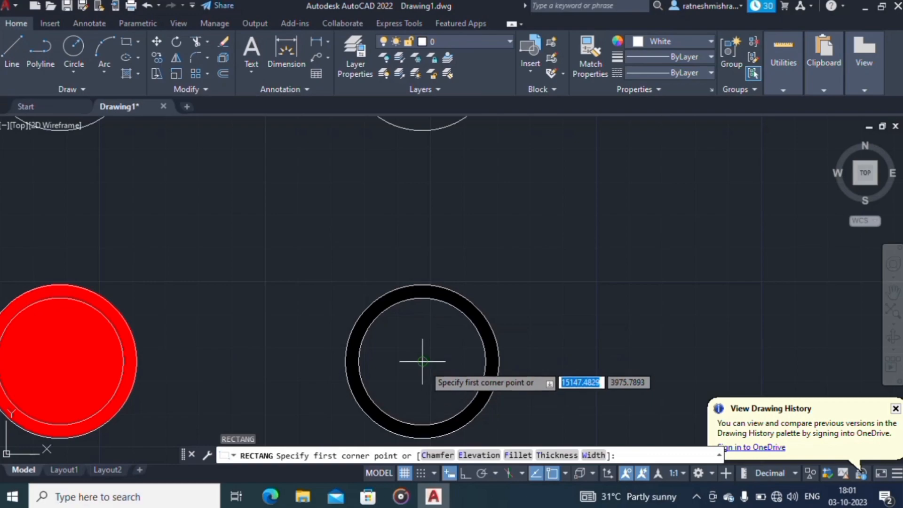
left_click(411, 314)
key("Escape")
scroll(426, 312, "up", 5)
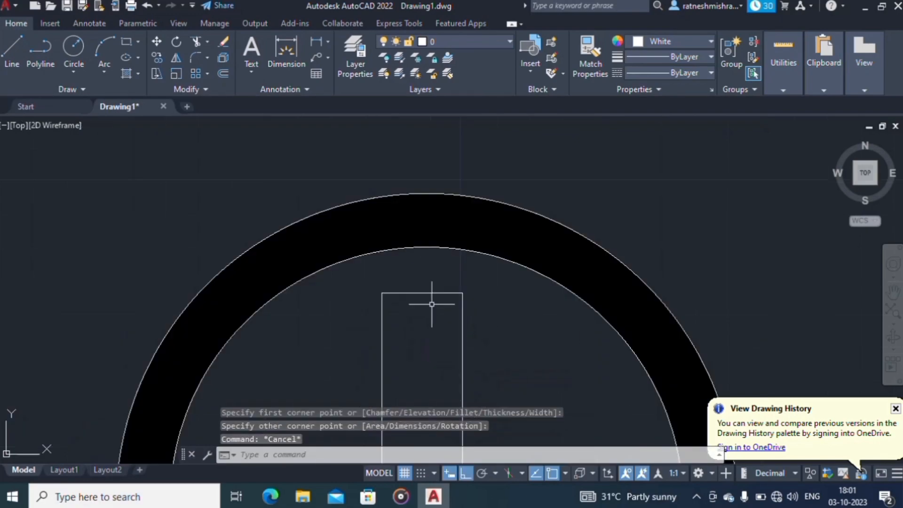
left_click(420, 248)
key("Escape")
Try to trim the rectangle's upper corner where it extends beyond the inner circle, and undo the trim.
scroll(456, 249, "up", 6)
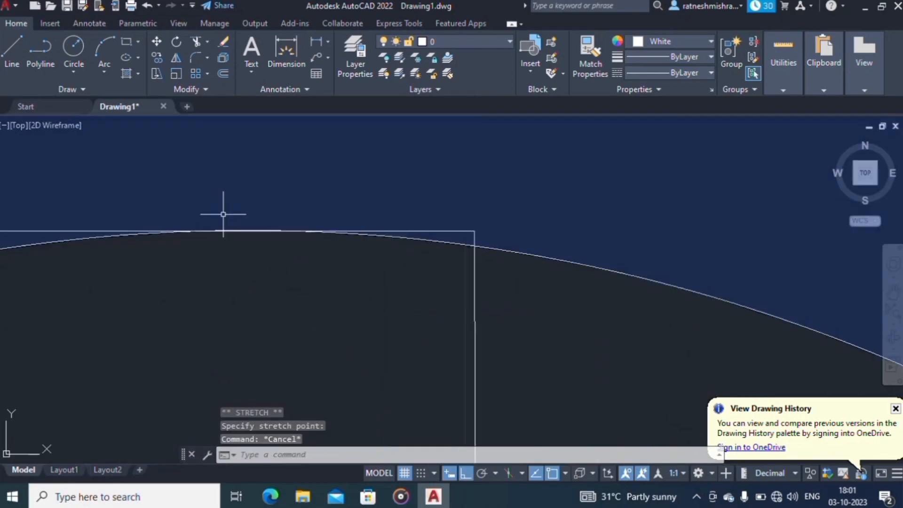
type("tr")
key("Return")
left_click(401, 215)
scroll(358, 271, "up", 2)
type("t")
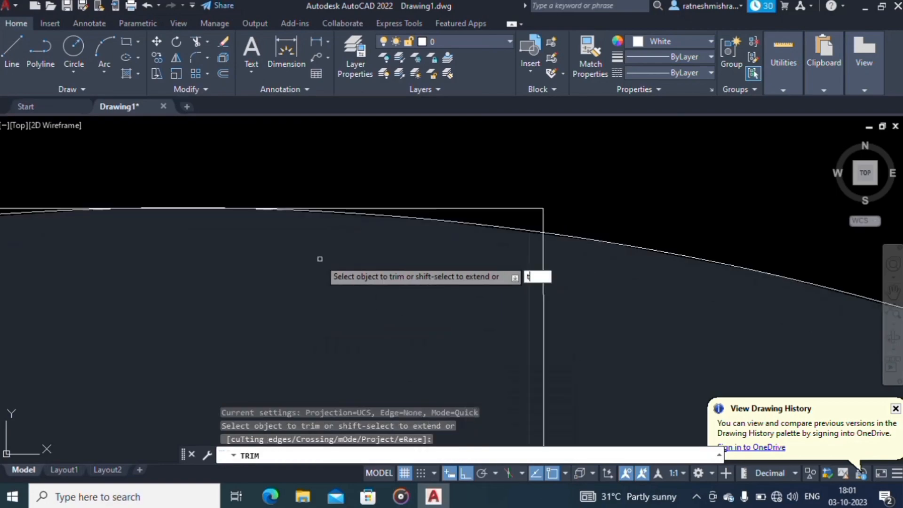
key("Escape")
key("Escape")
key("Escape")
type("tr")
key("Return")
left_click(546, 233)
left_click(542, 230)
left_click(529, 216)
key("ctrl+z")
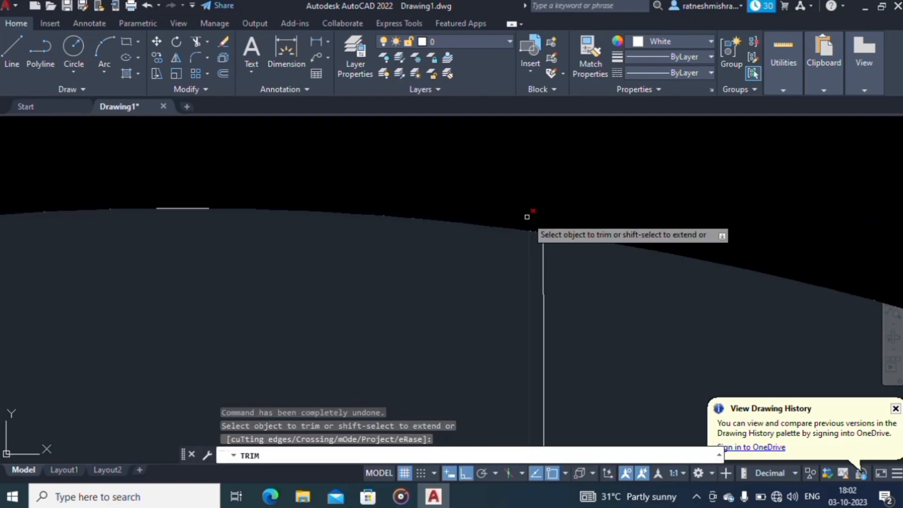
scroll(356, 235, "up", 2)
middle_click_drag(356, 235, 215, 226)
key("Escape")
Trim the rectangle's top edge and both upper side ends that extend beyond the inner circle.
scroll(413, 376, "down", 5)
type("tr")
key("Return")
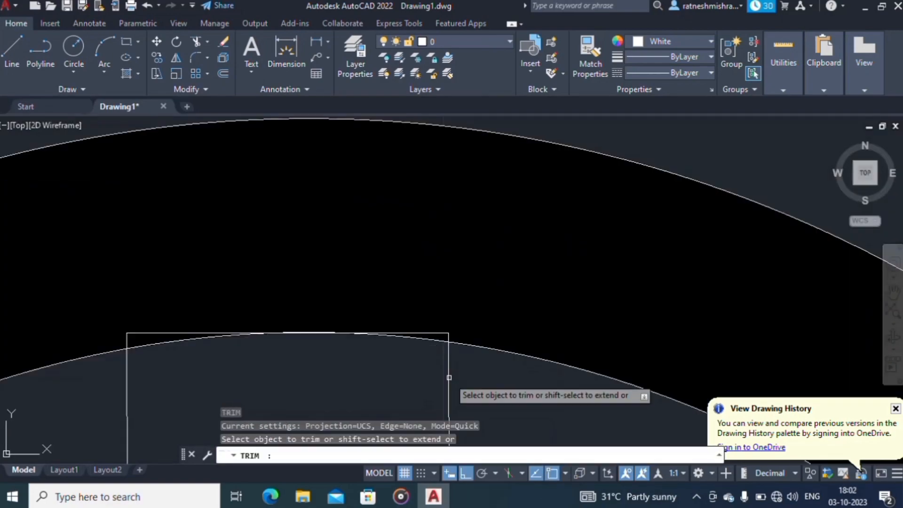
scroll(426, 334, "up", 3)
left_click(476, 377)
left_click(550, 416)
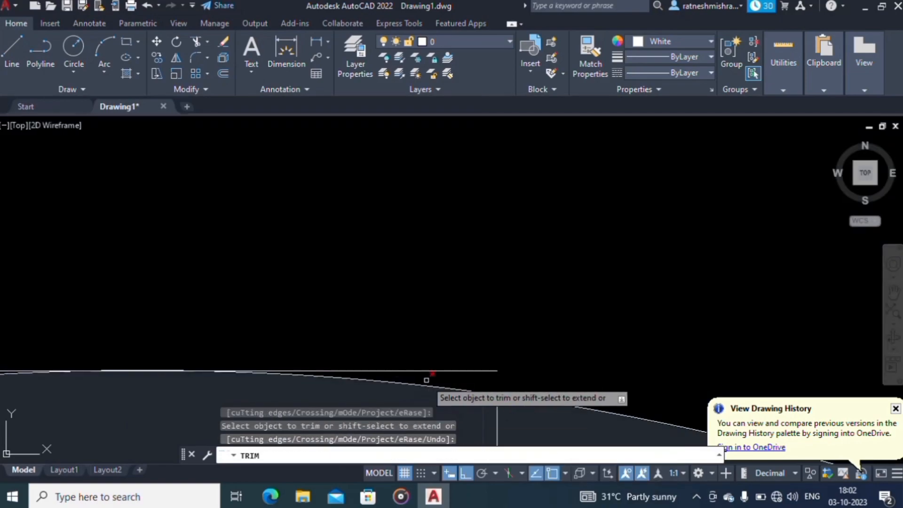
left_click(404, 377)
left_click(477, 417)
scroll(404, 385, "down", 2)
middle_click_drag(197, 399, 470, 376)
scroll(334, 398, "up", 2)
left_click(284, 271)
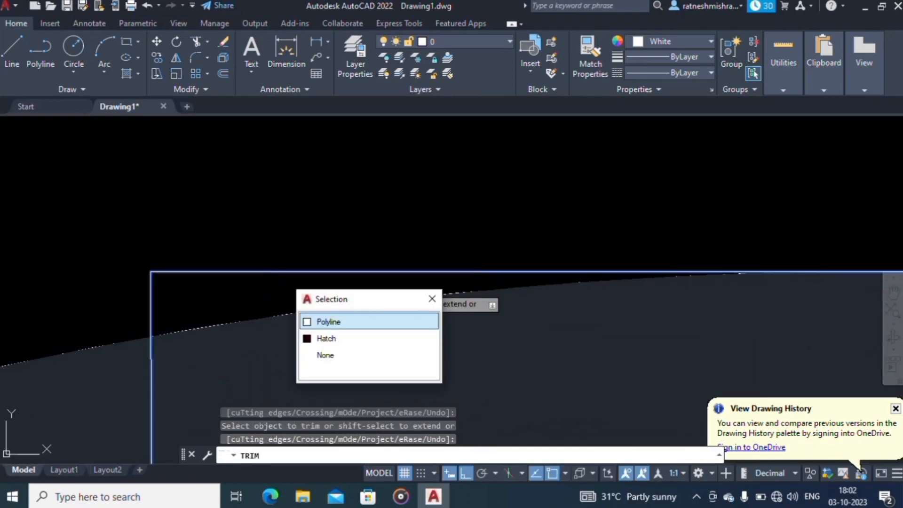
left_click(329, 320)
left_click(150, 296)
left_click(178, 339)
key("Escape")
key("Escape")
scroll(224, 280, "down", 10)
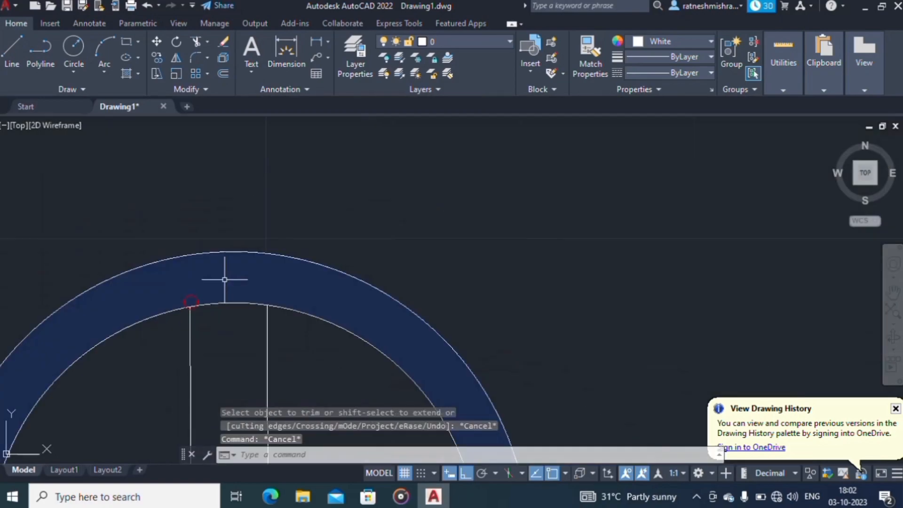
Undo the trimming, the stretch and the upright rectangle inside the black ring.
scroll(291, 241, "up", 5)
key("ctrl+z")
key("ctrl+z")
key("ctrl+z")
key("ctrl+z")
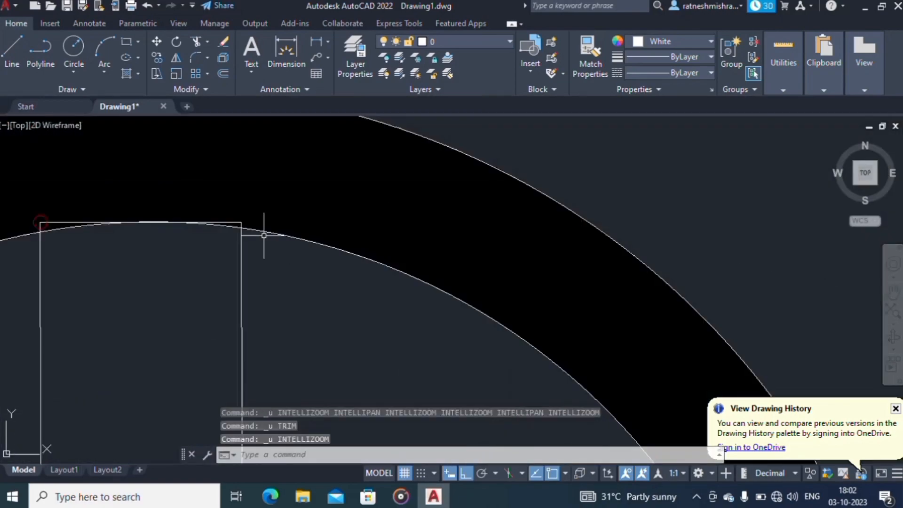
key("ctrl+z")
key("ctrl+z")
key("ctrl+z")
key("ctrl+z")
Draw an upright rectangle about 7 by 18.5 units from the inner circle's upper arc down to the black ring's centre level.
scroll(339, 177, "up", 9)
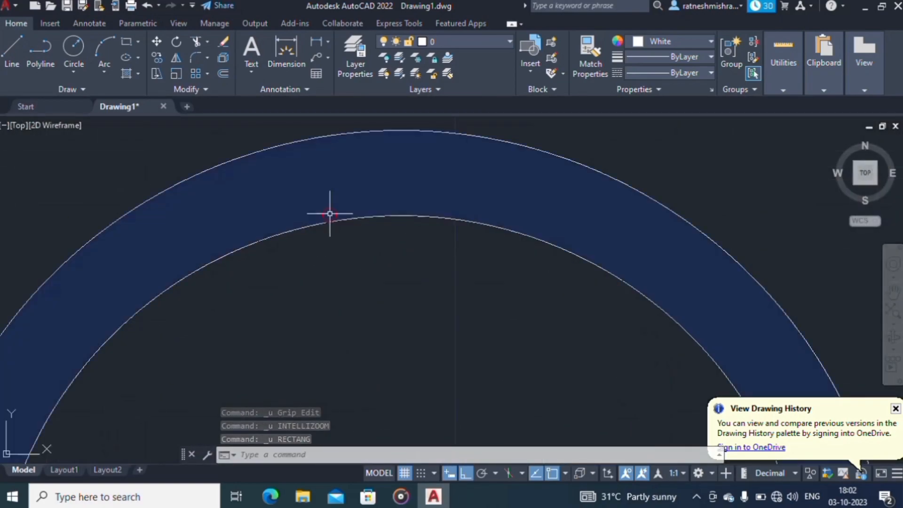
scroll(353, 287, "down", 8)
type("r")
key("Return")
scroll(350, 287, "up", 3)
left_click(343, 261)
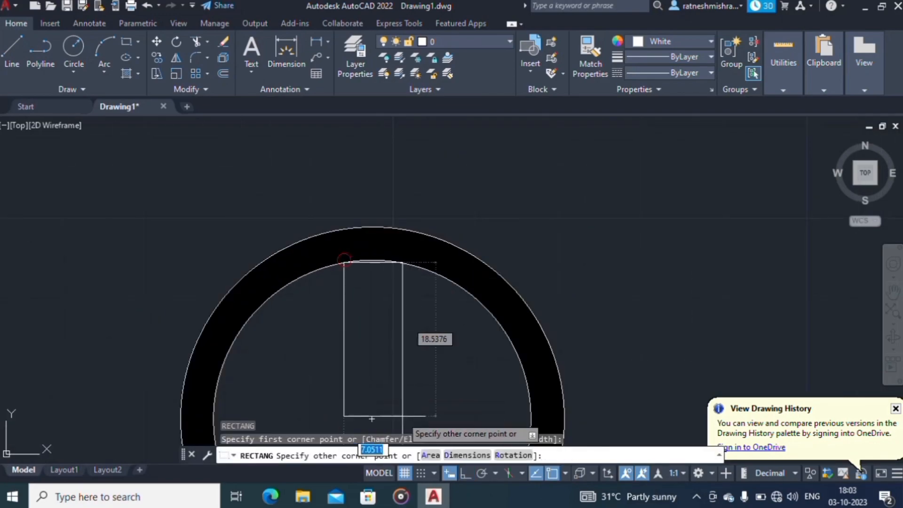
left_click(404, 419)
key("Escape")
Draw a horizontal rectangle about 22.5 by 5.5 units from the upright rectangle's left edge to the inner circle's right quadrant.
scroll(402, 316, "down", 6)
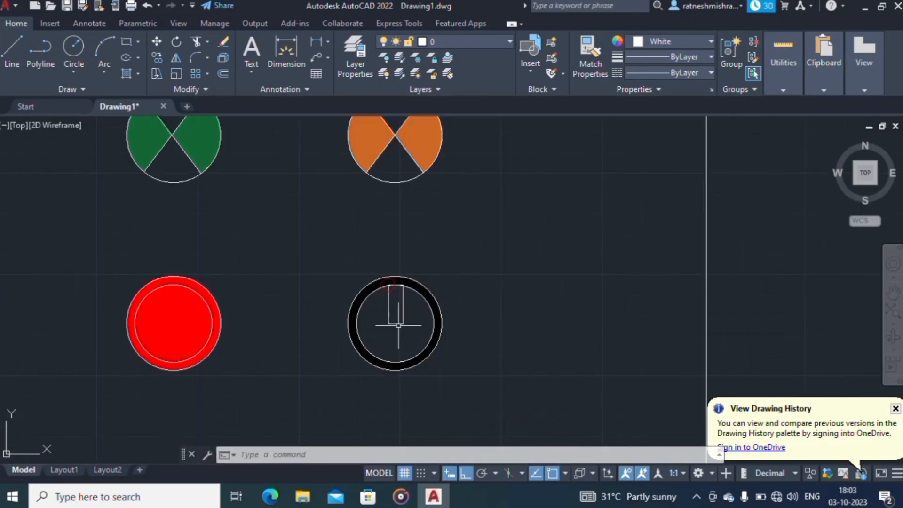
key("Return")
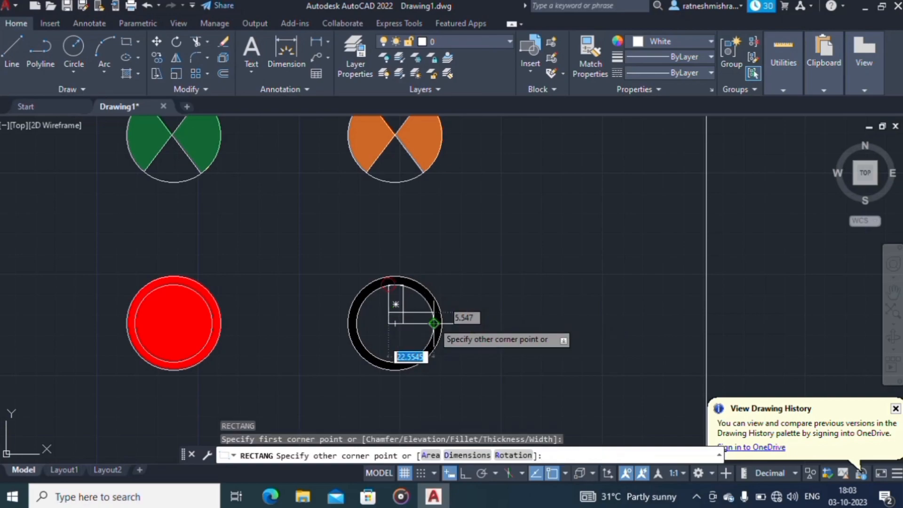
key("Escape")
scroll(517, 212, "up", 5)
middle_click_drag(452, 258, 611, 121)
scroll(610, 121, "down", 5)
scroll(485, 219, "up", 5)
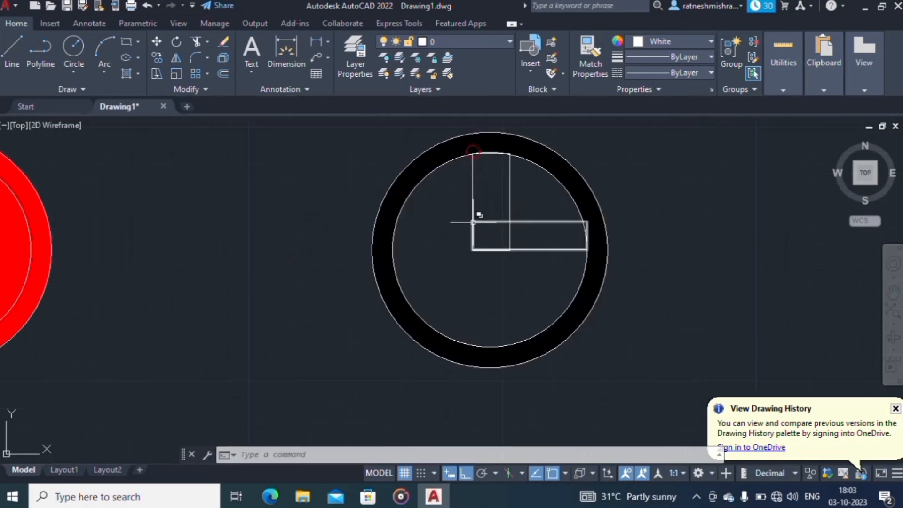
Draw a small circle centred in the overlap of the two rectangles, with its radius reaching the overlap's lower edge.
type("co")
key("Return")
key("Escape")
key("Return")
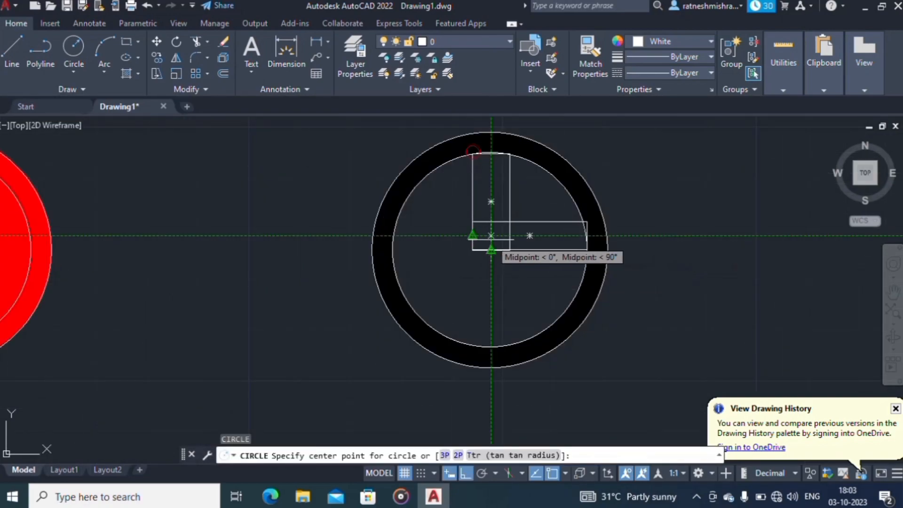
left_click(491, 236)
left_click(491, 249)
key("Escape")
scroll(460, 218, "down", 6)
scroll(419, 183, "up", 3)
scroll(460, 219, "down", 3)
mouse_move(460, 218)
middle_mouse_down()
mouse_move(544, 252)
mouse_move(562, 237)
middle_mouse_up()
scroll(391, 247, "down", 4)
middle_click_drag(415, 223, 411, 254)
scroll(395, 193, "up", 2)
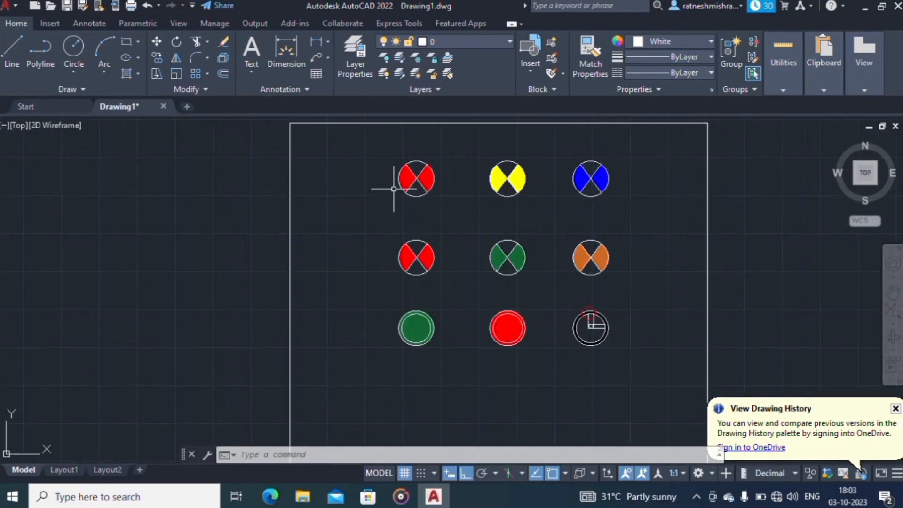
mouse_move(393, 188)
middle_mouse_down()
mouse_move(420, 281)
mouse_move(523, 260)
middle_mouse_up()
scroll(423, 217, "down", 4)
scroll(502, 306, "up", 4)
middle_click_drag(415, 237, 403, 325)
type("t")
key("Return")
key("Escape")
Draw a line frame about 46 units wide from the first lamp's side quadrants upward, with a second horizontal line inside it.
scroll(417, 241, "up", 6)
type("l")
key("Return")
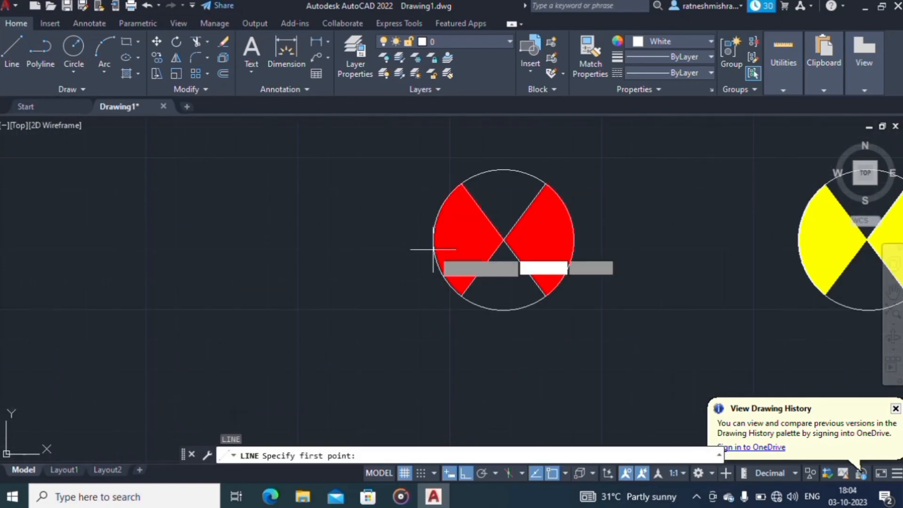
left_click(431, 242)
scroll(441, 131, "down", 8)
scroll(425, 181, "up", 4)
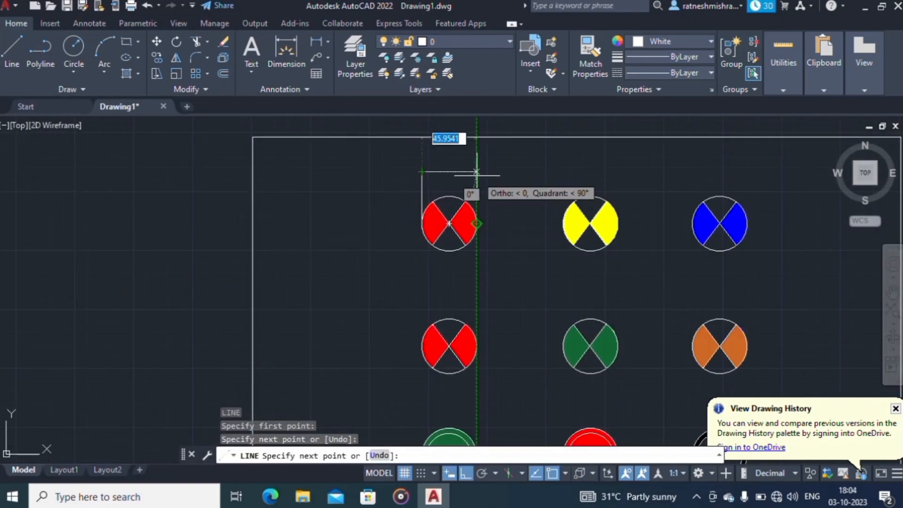
key("Return")
key("Return")
scroll(456, 173, "up", 6)
key("Escape")
scroll(149, 210, "down", 6)
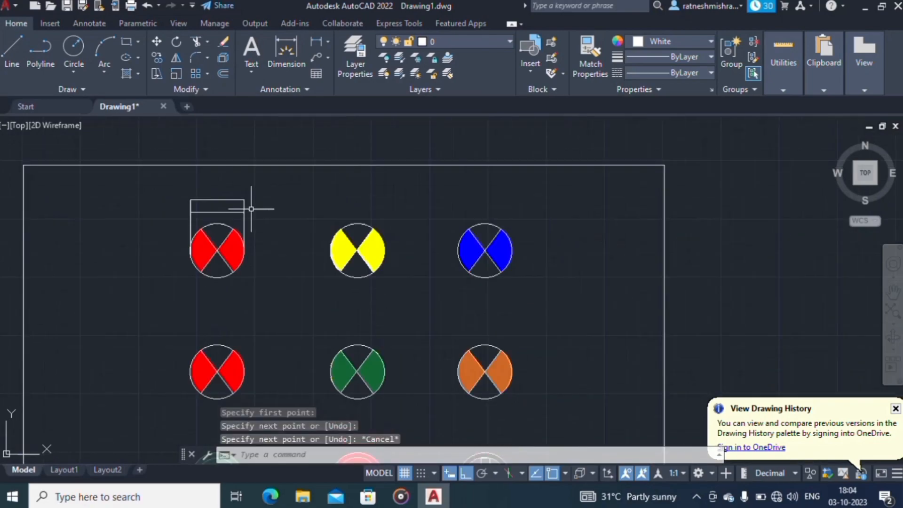
Copy the label frame above the first red lamp horizontally to the yellow and blue lamps.
left_click(229, 190)
key("Escape")
key("Escape")
left_click(243, 211)
left_click(206, 200)
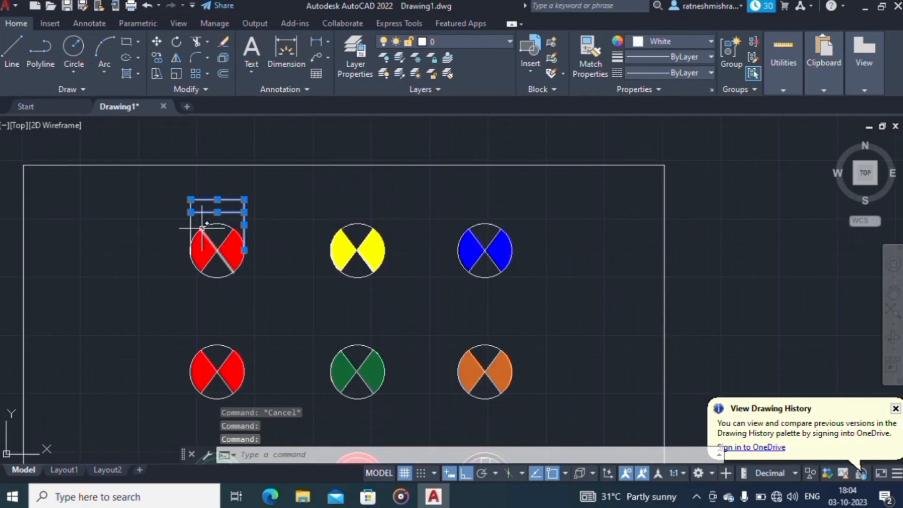
type("co")
key("Return")
left_click(273, 275)
scroll(416, 287, "up", 4)
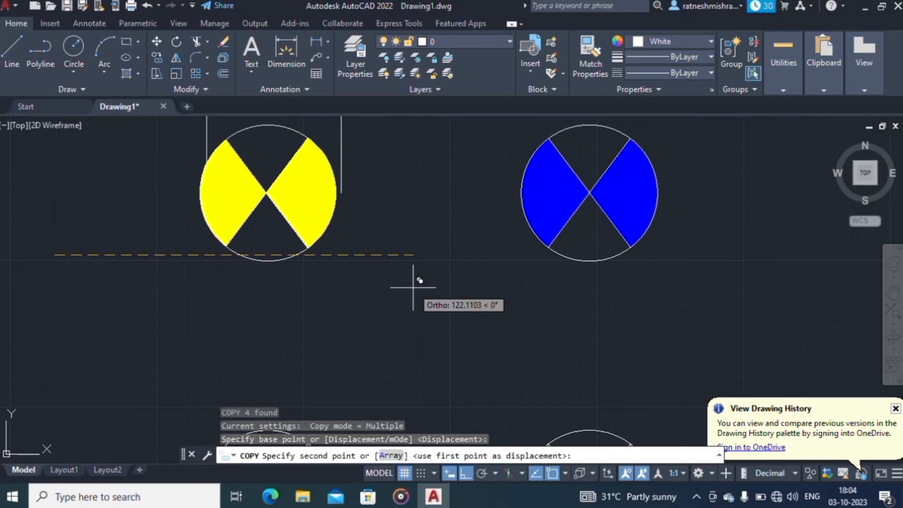
left_click(728, 300)
key("Escape")
Copy the top red lamp's label frame straight down to the second-row red lamp.
scroll(394, 293, "down", 8)
scroll(340, 310, "up", 4)
middle_click_drag(340, 311, 436, 260)
left_click(472, 146)
left_click(348, 135)
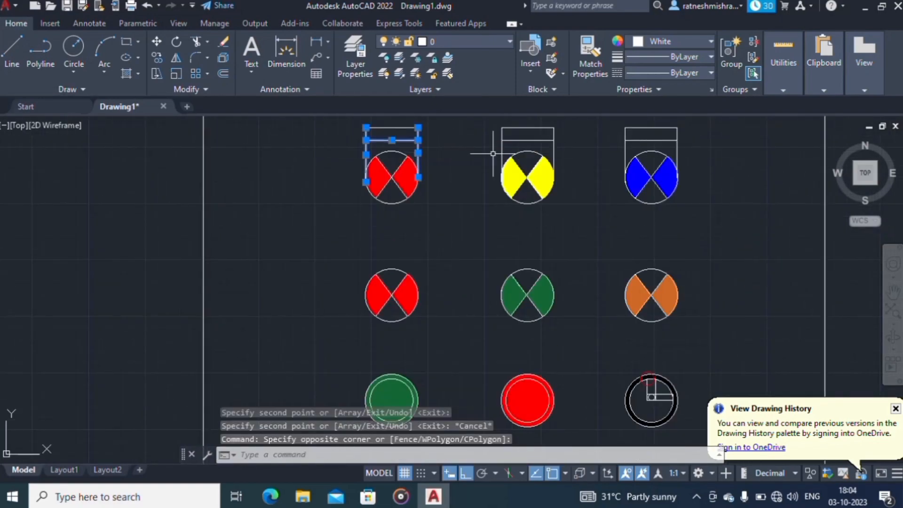
type("co")
key("Return")
left_click(462, 155)
left_click(465, 271)
key("Escape")
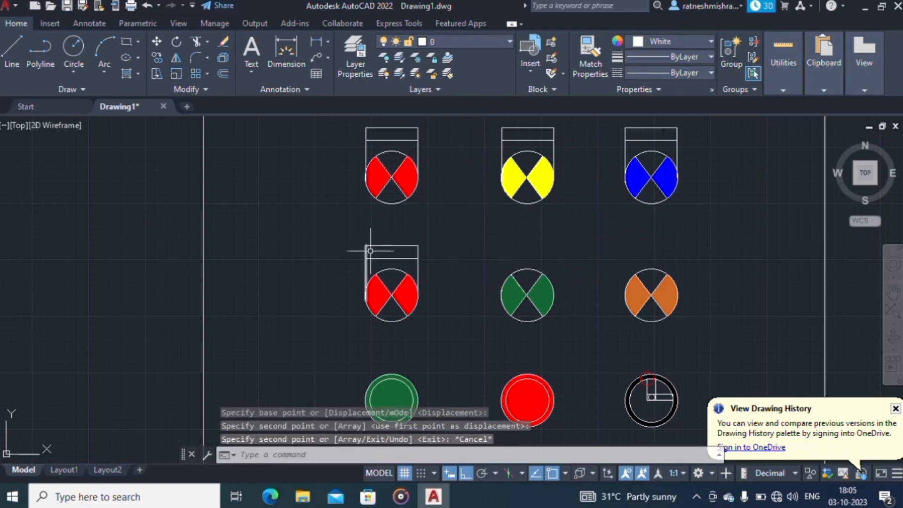
scroll(380, 278, "up", 6)
left_click(559, 250)
left_click(280, 146)
key("Escape")
Copy the second-row red lamp's label frame to the green lamp, the orange lamp and the green push button.
left_click(559, 217)
left_click(272, 119)
type("co")
key("Return")
scroll(373, 183, "down", 6)
left_click(343, 262)
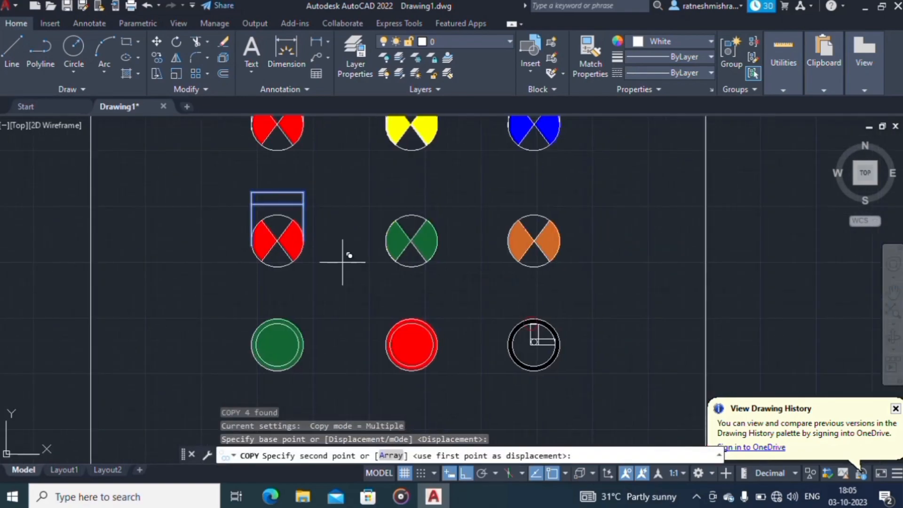
scroll(475, 269, "up", 2)
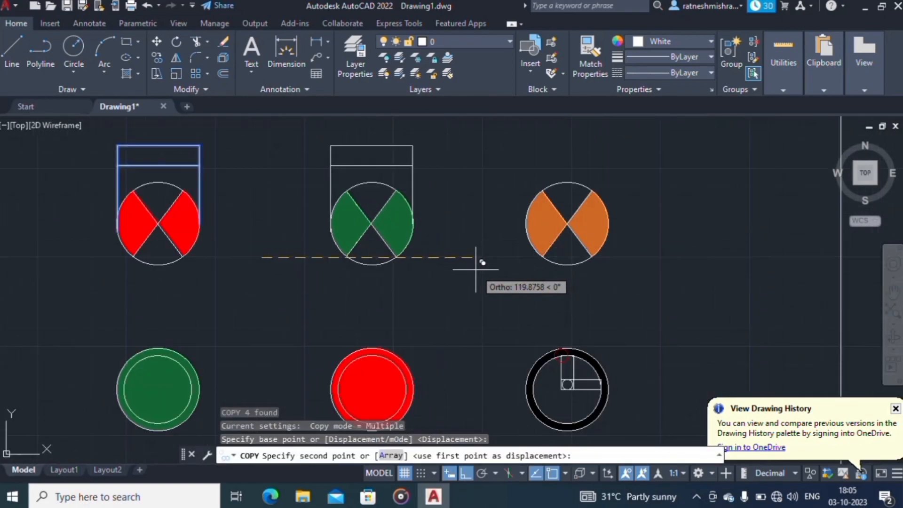
left_click(671, 258)
scroll(670, 257, "up", 2)
scroll(424, 242, "down", 5)
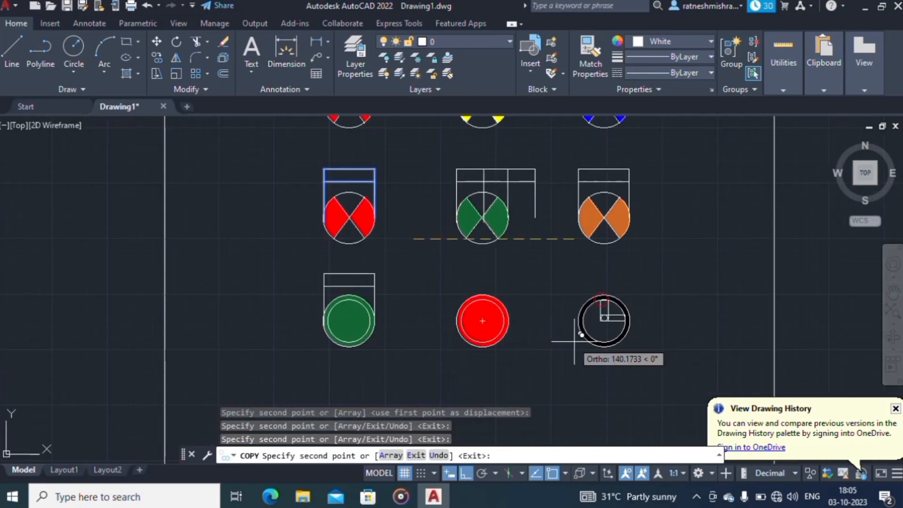
key("Escape")
scroll(328, 321, "up", 4)
left_click(484, 262)
left_click(418, 180)
left_click(332, 239)
left_click(310, 248)
type("c")
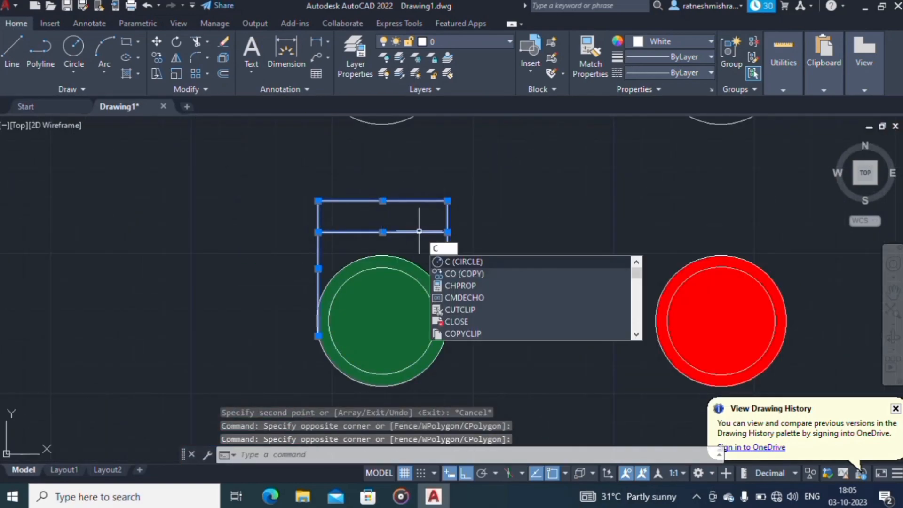
key("Return")
key("Escape")
Copy the green push button's label frame horizontally to the red push button and the black selector switch.
left_click(463, 252)
left_click(291, 181)
type("co")
key("Return")
scroll(474, 239, "down", 5)
middle_click_drag(474, 240, 394, 218)
left_click(416, 300)
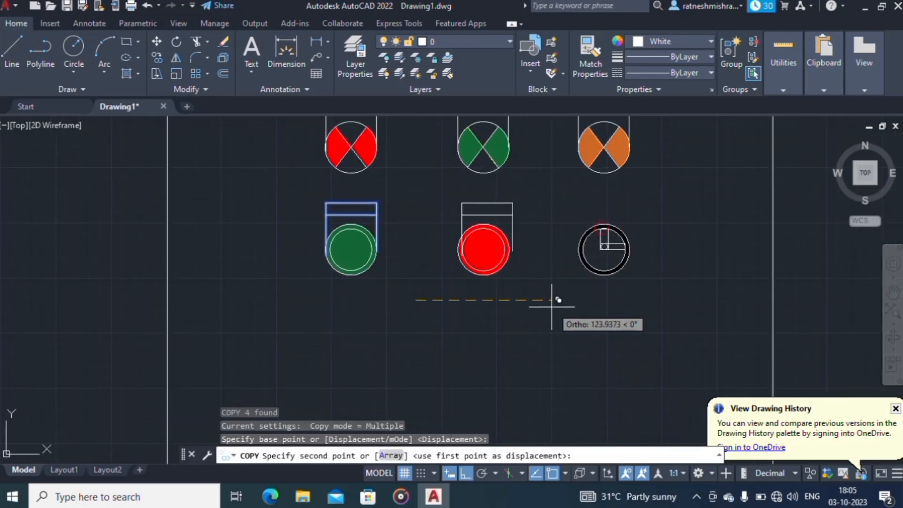
scroll(552, 307, "up", 2)
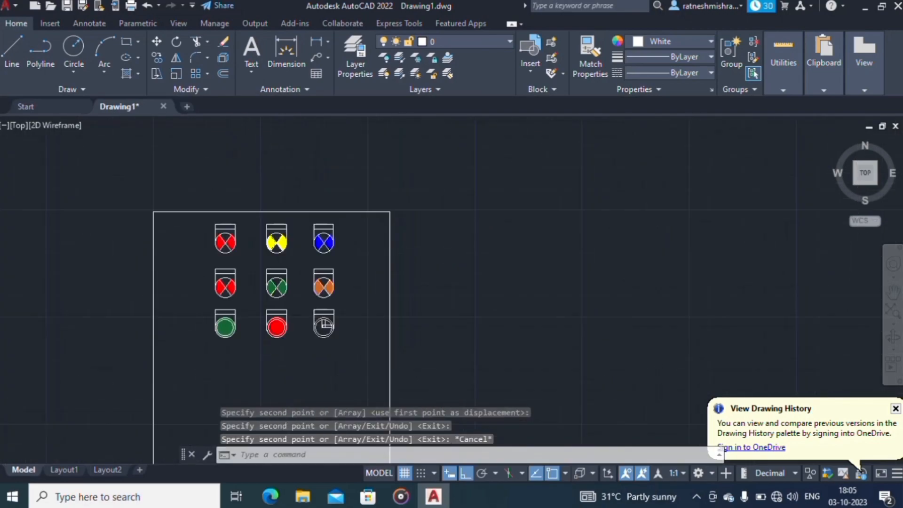
Add the multiline text "R PHASE" in the label frame above the top red lamp.
scroll(229, 308, "up", 5)
type("t")
key("Return")
left_click(164, 183)
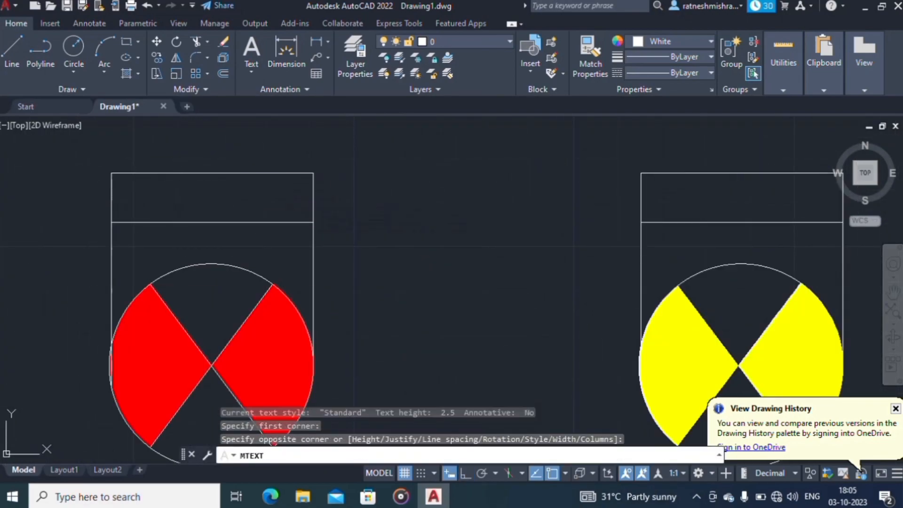
left_click(290, 201)
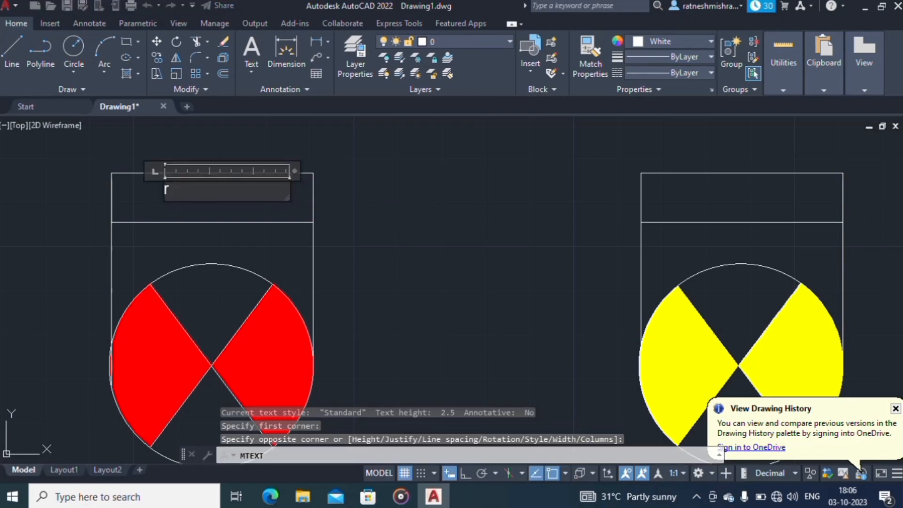
left_click(226, 245)
scroll(185, 197, "up", 3)
scroll(185, 198, "down", 3)
scroll(177, 196, "up", 2)
double_click(178, 197)
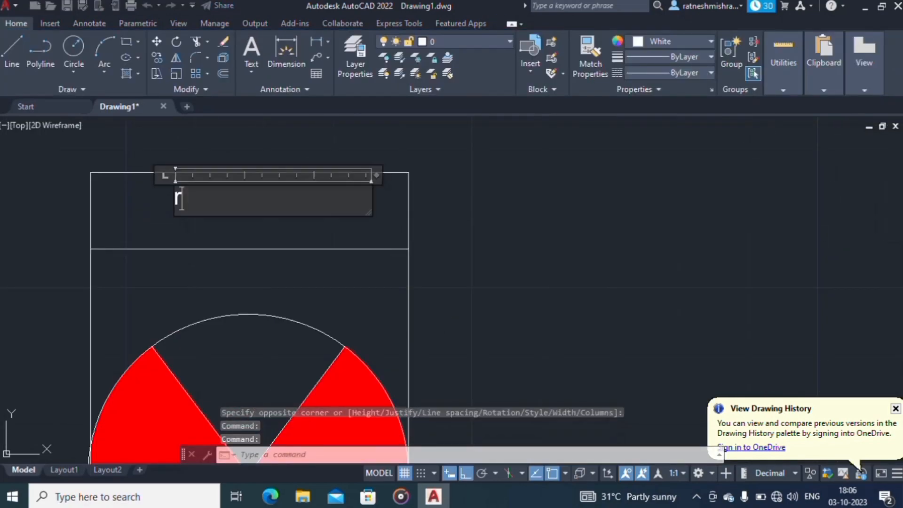
key("BackSpace")
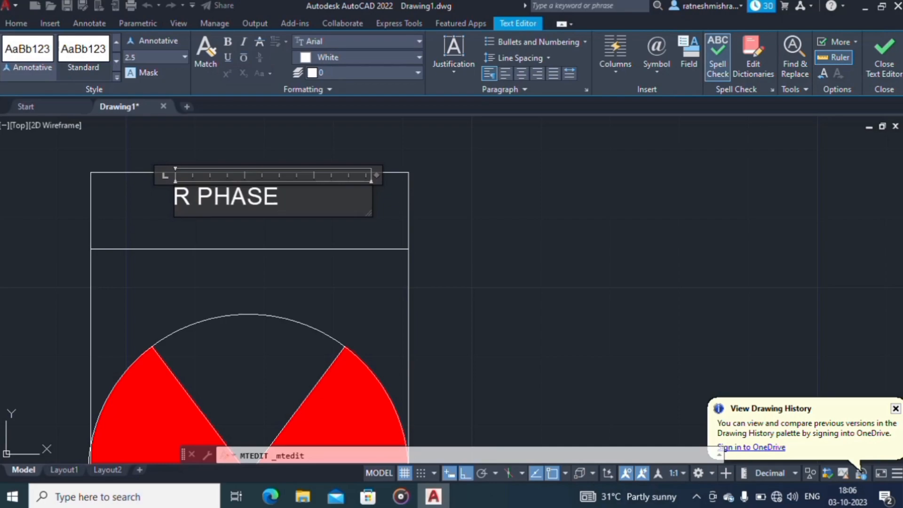
Set the R PHASE text height to 8.5 and widen its text box so it fits on one line.
scroll(312, 287, "down", 2)
key("ctrl+a")
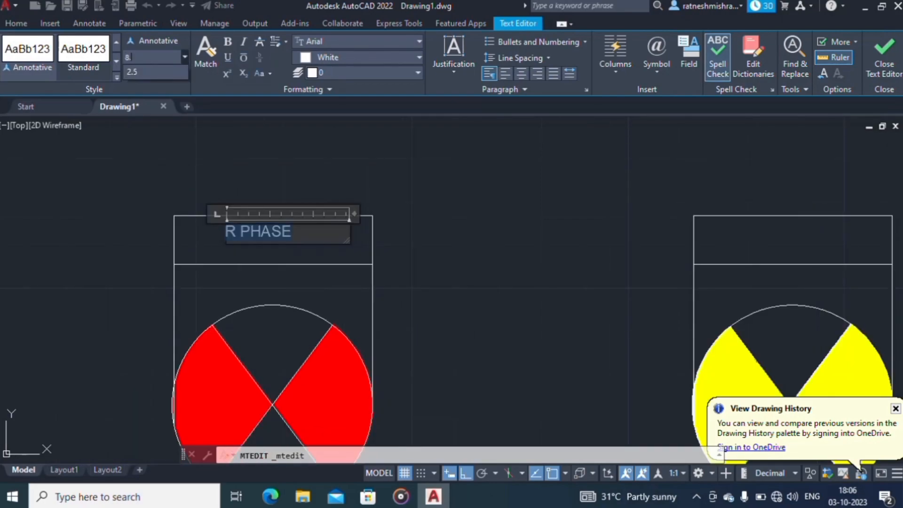
key("BackSpace")
key("BackSpace")
key("BackSpace")
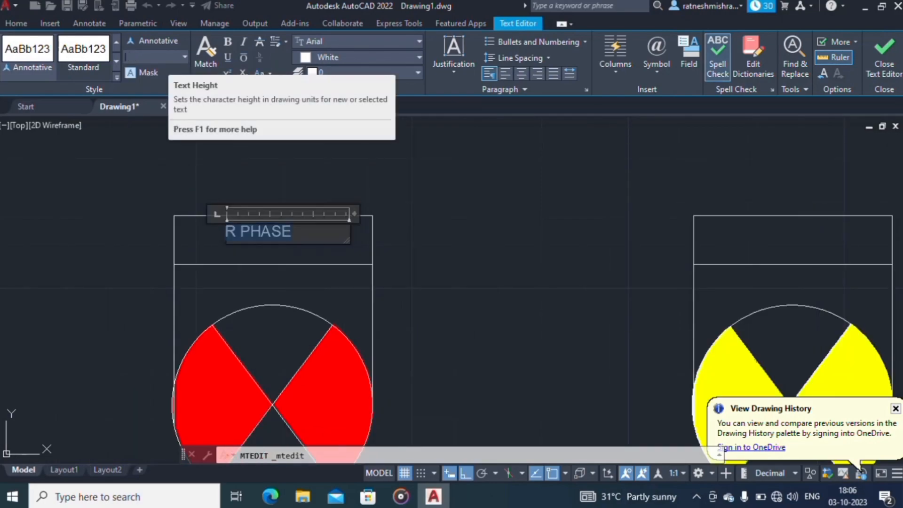
key("Return")
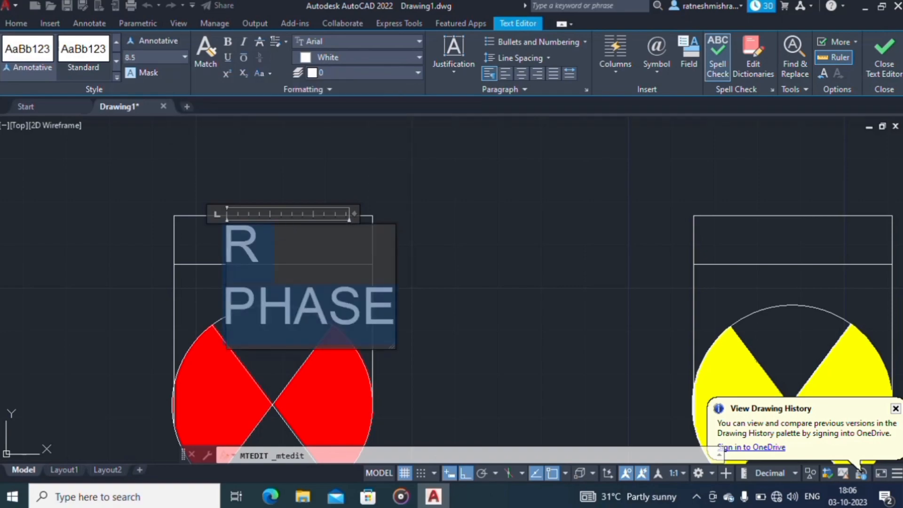
left_click_drag(354, 214, 560, 214)
left_click(517, 320)
Move the R PHASE text horizontally to the left so it starts inside its label frame.
scroll(367, 250, "down", 2)
left_click(306, 253)
key("m")
key("Return")
left_click(516, 292)
left_click(492, 292)
Set the R PHASE text height to 6.5 so it fits within the label frame.
left_click(332, 252)
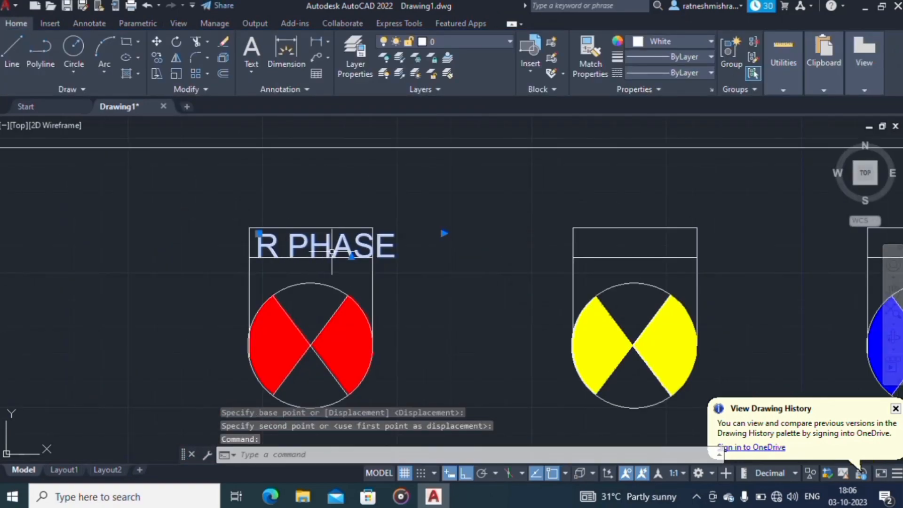
double_click(332, 252)
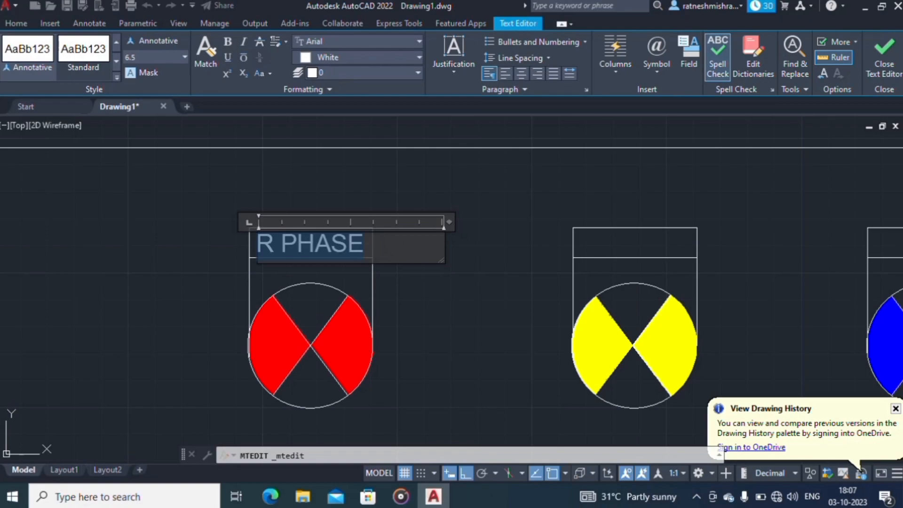
left_click(360, 343)
scroll(267, 257, "down", 2)
scroll(320, 262, "up", 2)
Copy the R PHASE text into the label frames above the yellow and blue lamps.
left_click(276, 238)
type("c")
key("Down")
key("Return")
left_click(435, 306)
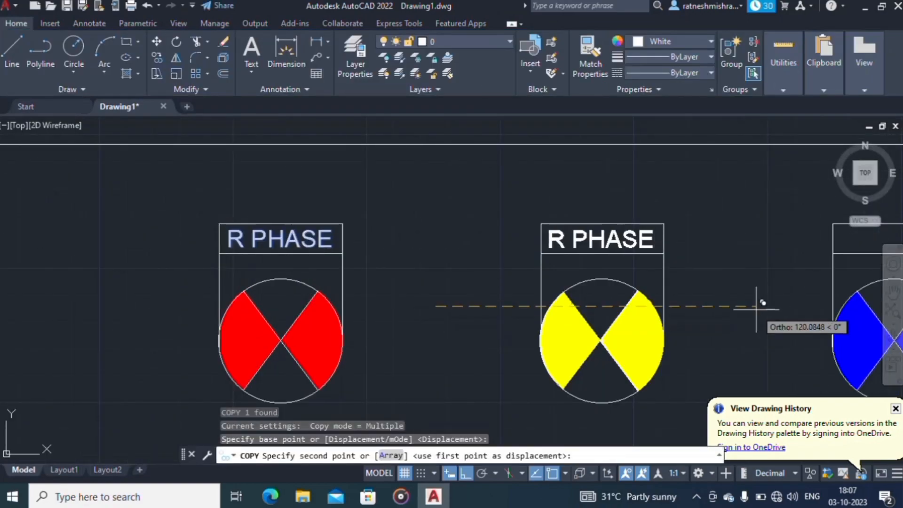
left_click(756, 309)
middle_click_drag(756, 310, 336, 287)
left_click(623, 282)
key("Escape")
Change the copied labels to "Y PHASE" above the yellow lamp and "B PHASE" above the blue lamp.
scroll(74, 260, "up", 4)
left_click(278, 143)
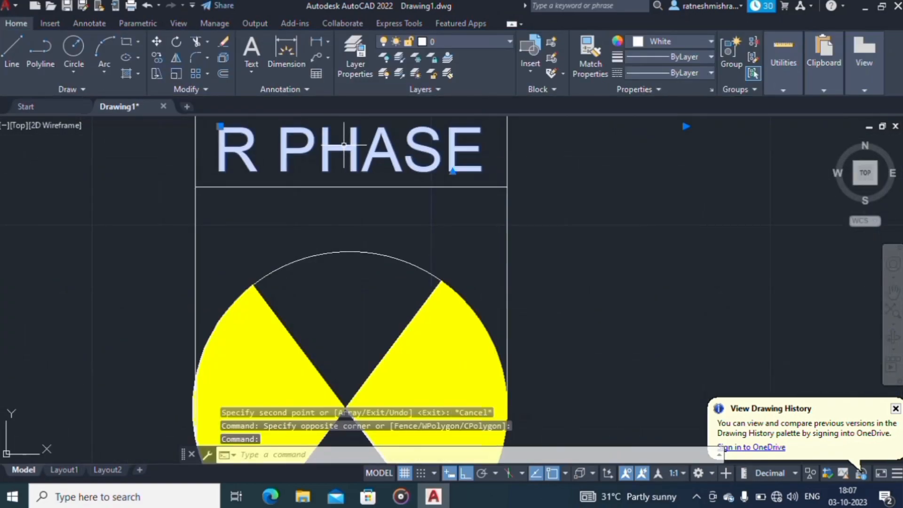
double_click(343, 144)
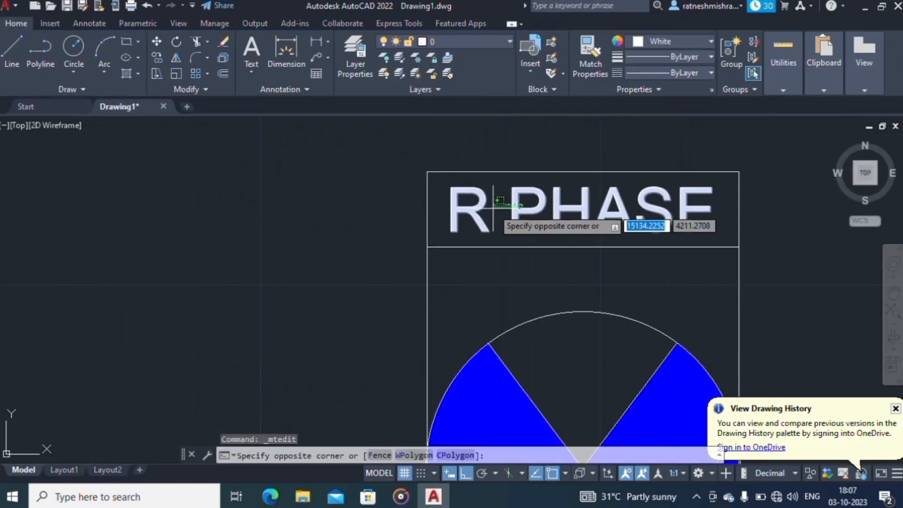
double_click(490, 216)
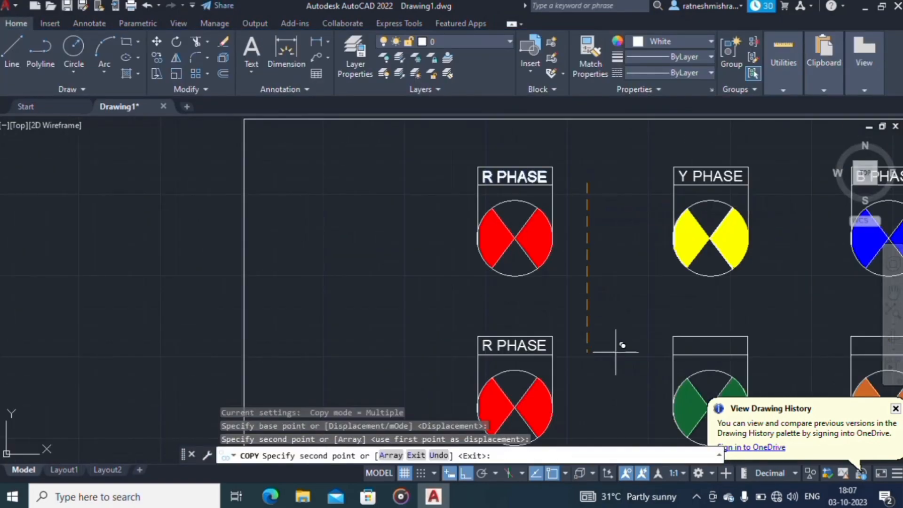
Copy the R PHASE text down to the second-row red lamp's frame and change the copy to "ON".
key("Escape")
scroll(587, 354, "up", 8)
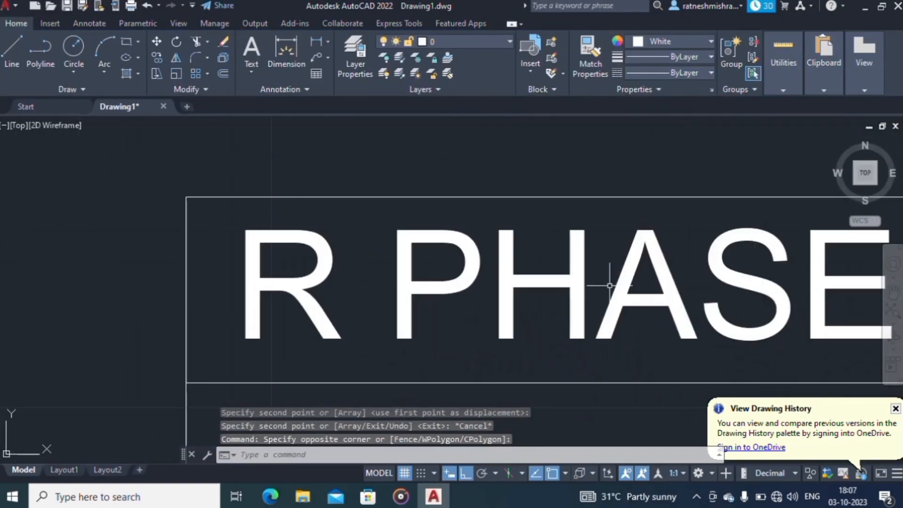
left_click(610, 285)
double_click(634, 225)
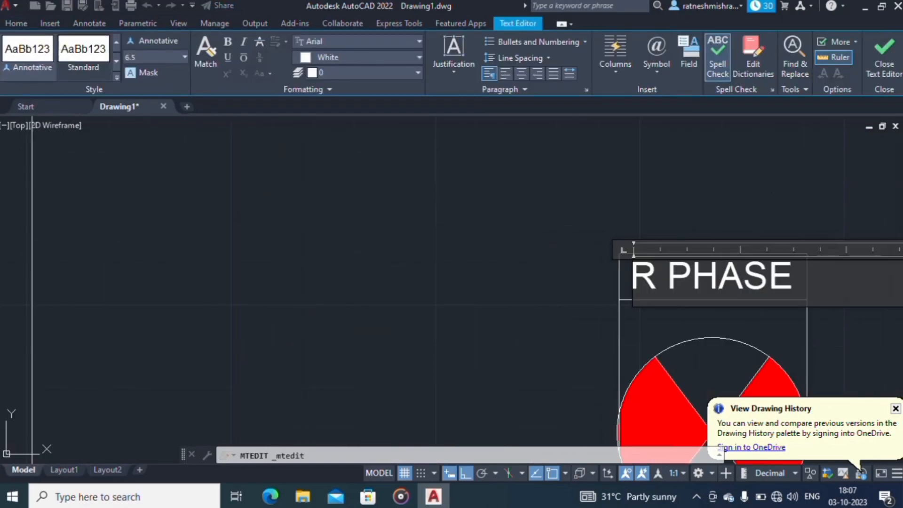
key("Escape")
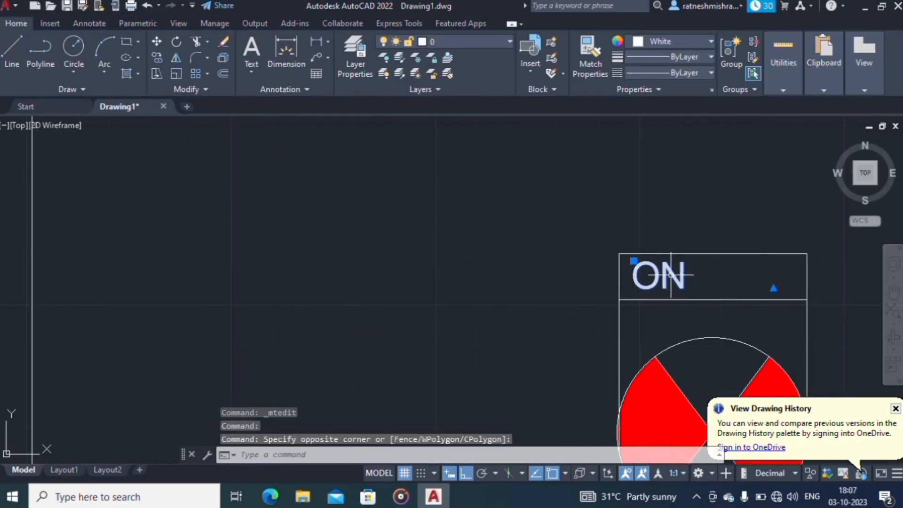
Move the ON text about 13 units to the right, towards the middle of its label frame.
double_click(670, 275)
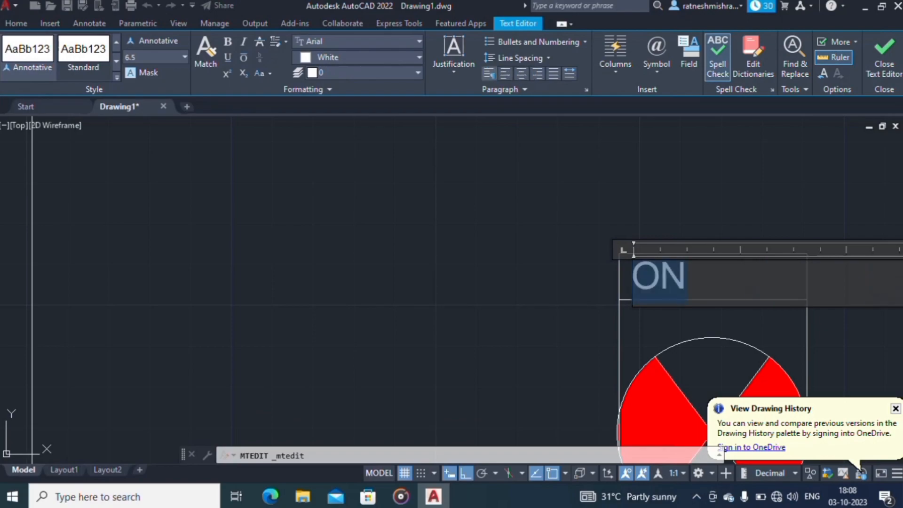
left_click(564, 197)
left_click(631, 264)
left_click(647, 276)
type("m")
key("Return")
left_click(714, 318)
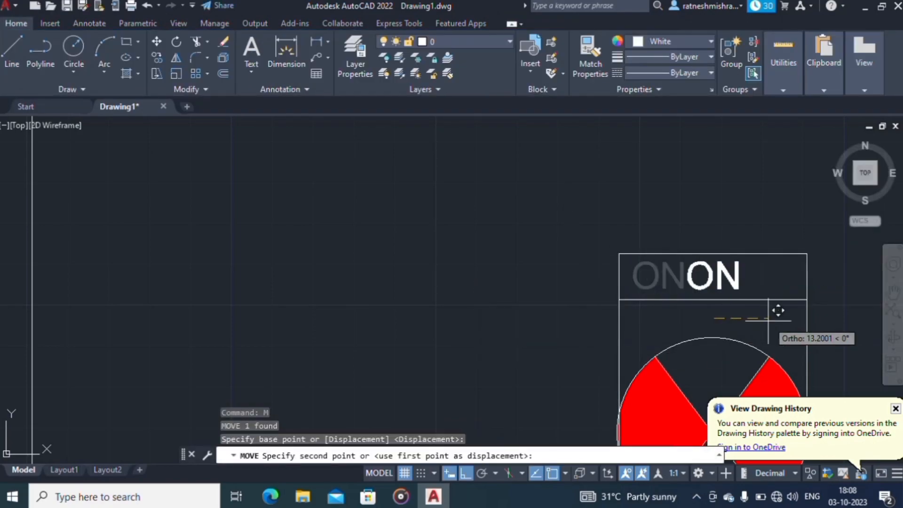
left_click(770, 319)
Nudge the ON text slightly to the left to centre it above the red lamp.
scroll(834, 310, "up", 4)
left_click(593, 249)
type("m")
key("Return")
left_click(647, 341)
left_click(631, 340)
Copy the ON text into the label frames above the green and orange lamps.
scroll(630, 338, "down", 8)
middle_click_drag(705, 343, 564, 286)
scroll(583, 301, "up", 4)
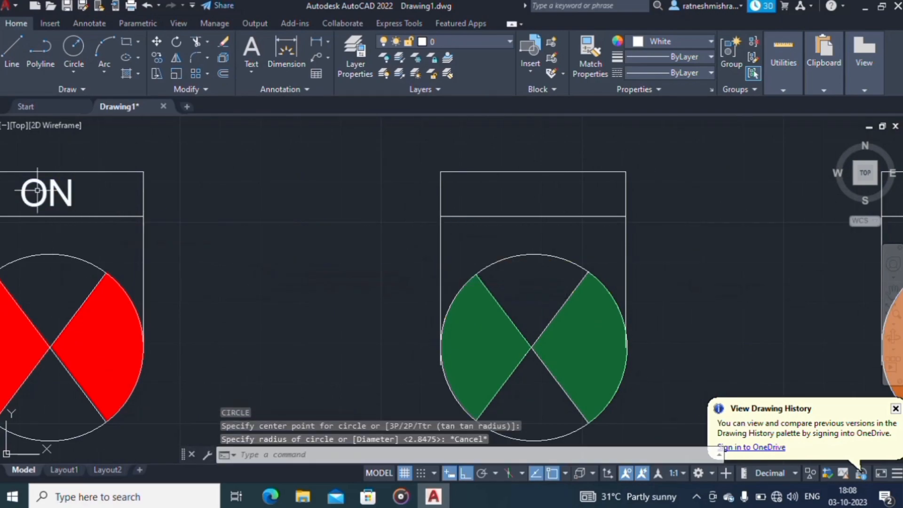
type("co")
key("Return")
left_click(213, 268)
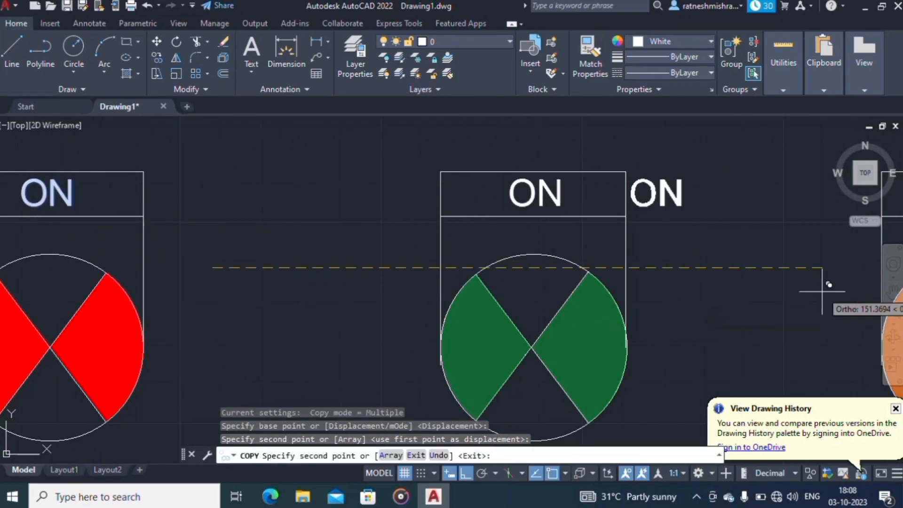
middle_click_drag(821, 291, 433, 285)
left_click(754, 291)
key("Escape")
Change the copied ON labels to "OFF" above the green lamp and "TRIP" above the orange lamp.
middle_click_drag(141, 197, 405, 262)
scroll(405, 262, "up", 4)
double_click(405, 262)
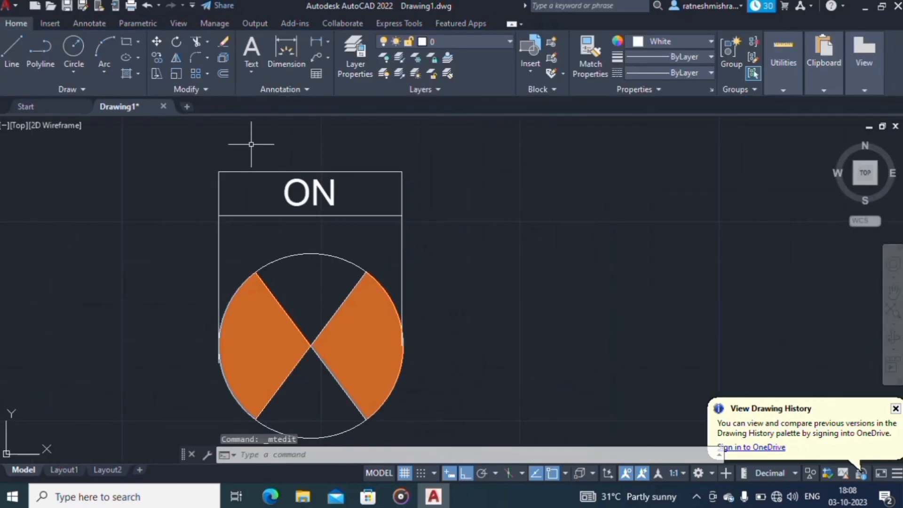
double_click(324, 193)
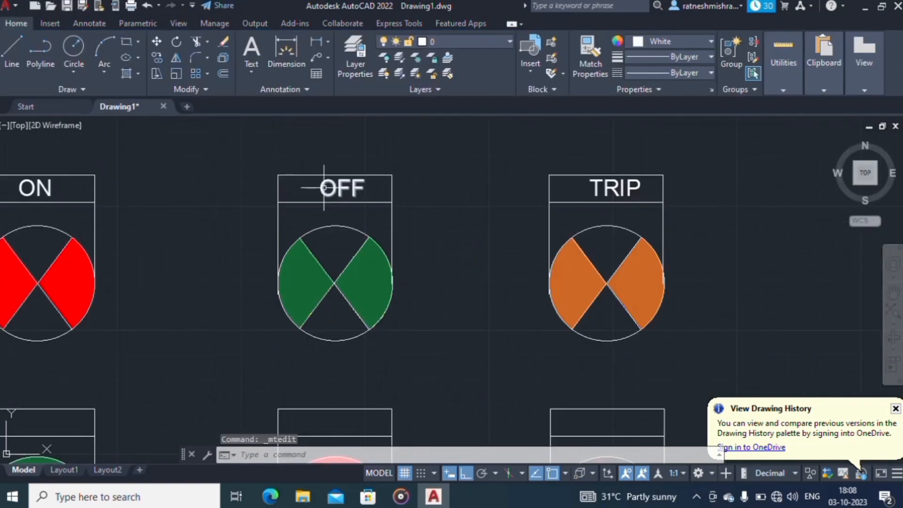
Move the OFF and TRIP texts slightly left to centre them in their label frames.
type("m")
key("Return")
left_click(341, 218)
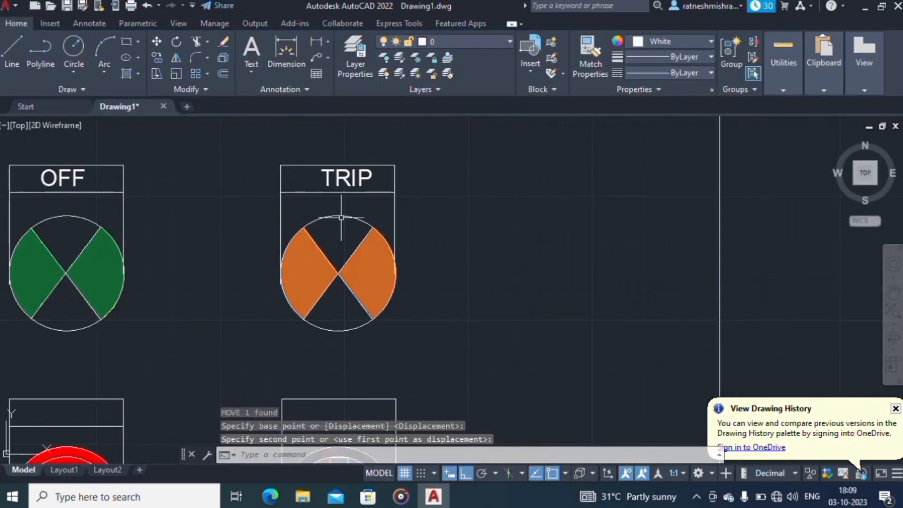
left_click(344, 181)
type("m")
key("Return")
left_click(520, 316)
left_click(511, 316)
scroll(658, 232, "down", 4)
scroll(265, 342, "up", 4)
key("Escape")
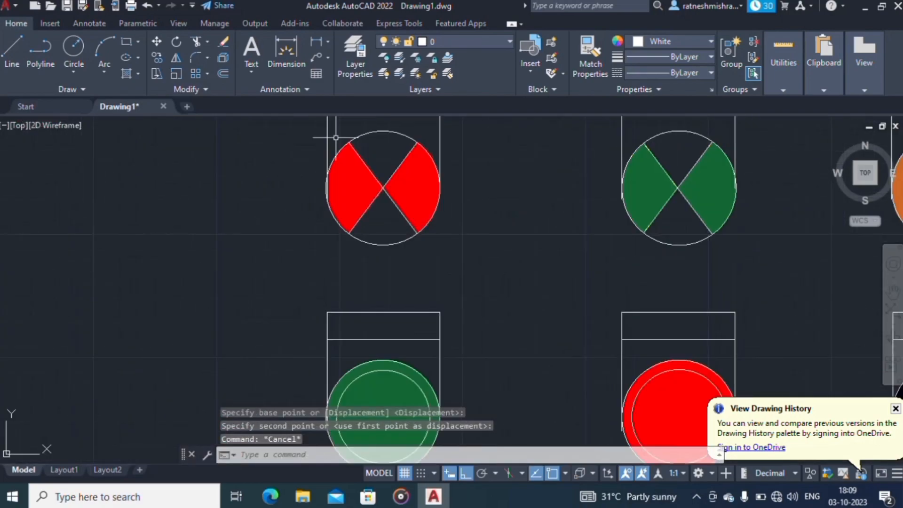
Add the multiline text "START" in the label frame above the green push button.
middle_click_drag(335, 138, 321, 248)
scroll(343, 206, "down", 2)
scroll(410, 239, "up", 6)
type("t")
key("Return")
left_click(329, 222)
left_click(489, 252)
type("START")
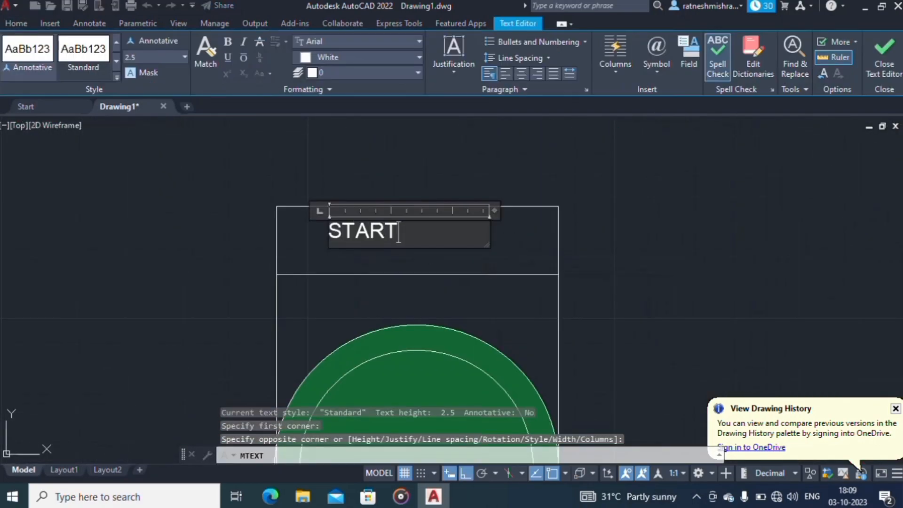
left_click(588, 259)
Add the multiline text "STOP" in the label frame above the red push button.
scroll(337, 240, "down", 2)
scroll(521, 234, "down", 2)
type("t")
key("Return")
left_click(343, 231)
left_click(420, 250)
type("STO")
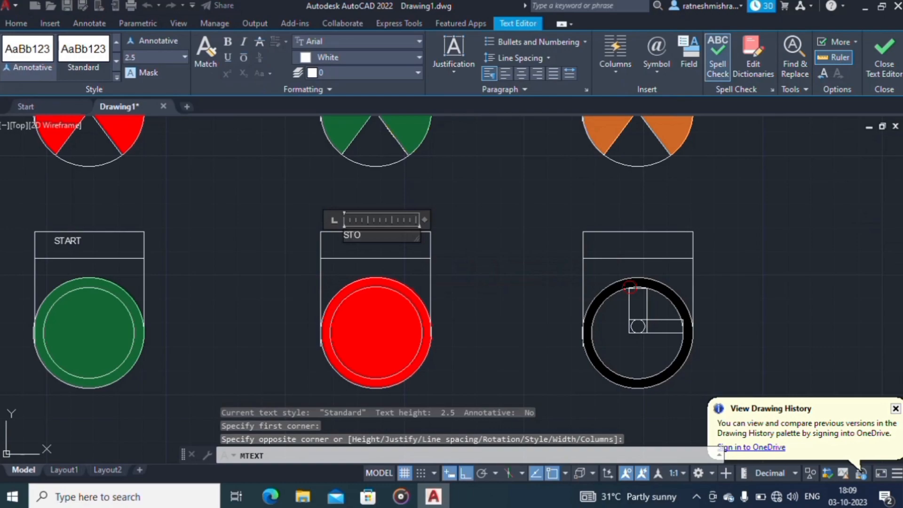
type("P")
scroll(382, 249, "up", 2)
left_click(512, 310)
Add the multiline text "AUTO/MANUAL" in the label frame above the selector switch.
scroll(286, 329, "down", 4)
scroll(488, 292, "up", 6)
type("t")
key("Return")
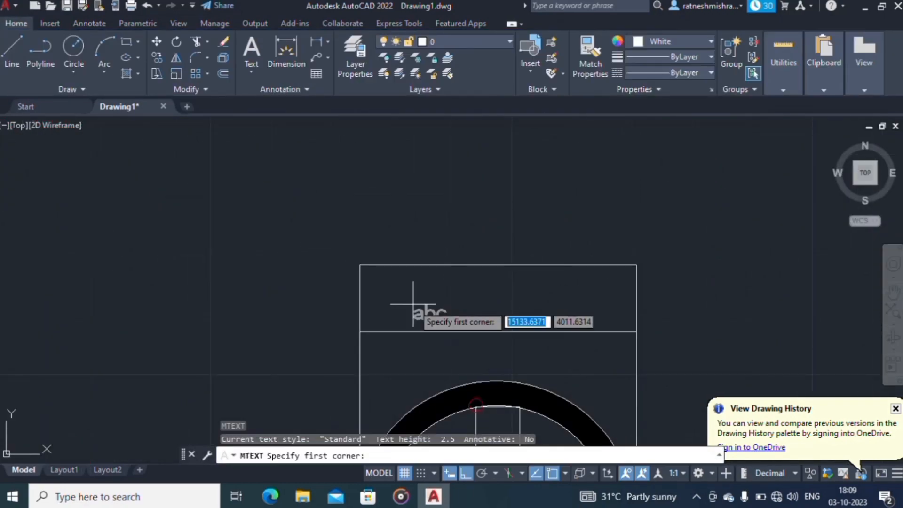
left_click(393, 283)
left_click(598, 309)
type("AUTO/MANUAL")
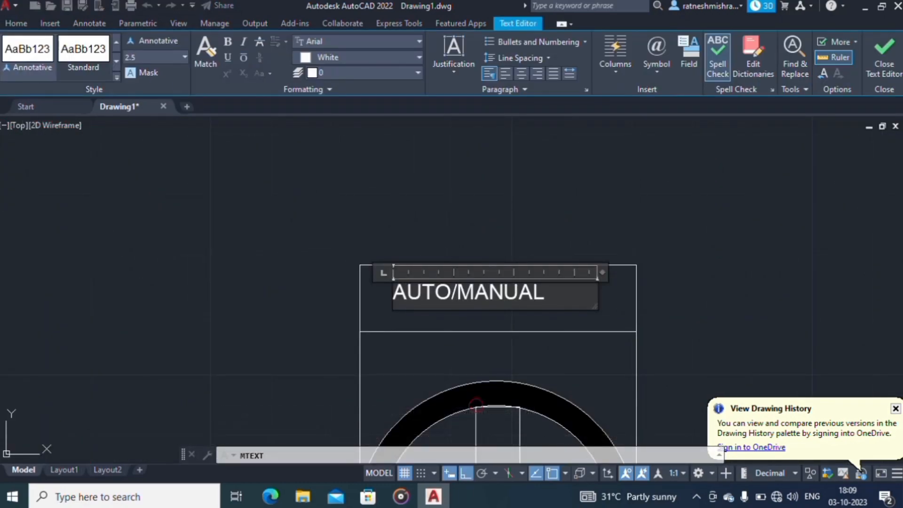
left_click(455, 194)
Match the properties of an existing lamp label onto the START, STOP and AUTO/MANUAL texts.
scroll(455, 195, "down", 6)
middle_click_drag(286, 173, 546, 209)
scroll(546, 210, "up", 4)
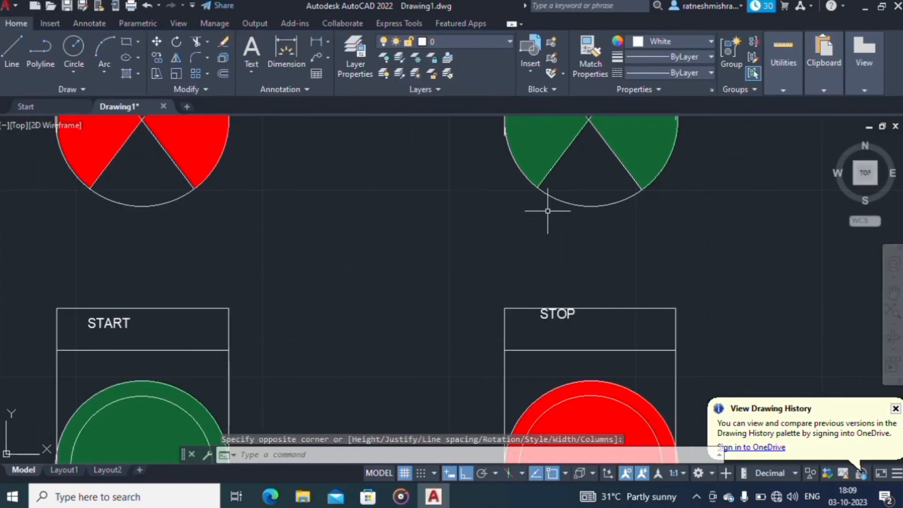
type("ma")
key("Return")
scroll(546, 210, "down", 4)
middle_click_drag(370, 202, 439, 262)
left_click(455, 180)
scroll(452, 317, "up", 2)
middle_click_drag(452, 316, 461, 264)
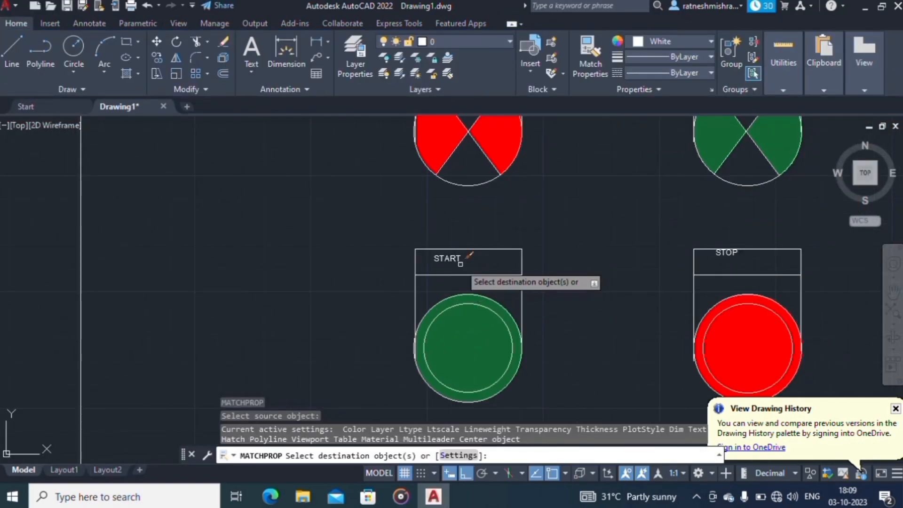
left_click(460, 264)
left_click(730, 254)
middle_click_drag(846, 268, 87, 184)
left_click(617, 239)
scroll(387, 211, "down", 4)
key("Escape")
Move the STOP text slightly so it sits centred in the frame above the red push button.
scroll(276, 224, "up", 8)
scroll(527, 228, "down", 4)
left_click(310, 177)
type("m")
key("Return")
left_click(400, 233)
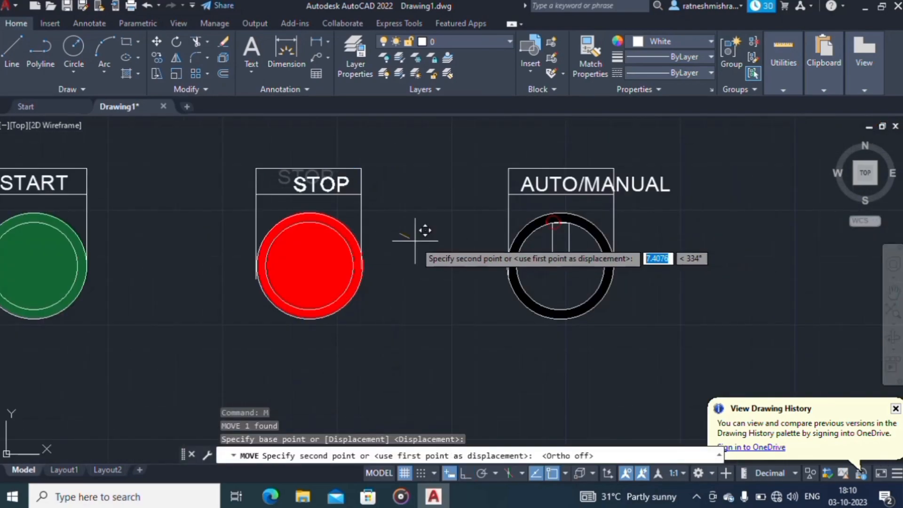
left_click(402, 237)
Replace the AUTO/MANUAL label above the selector switch with "A/M-1".
double_click(645, 185)
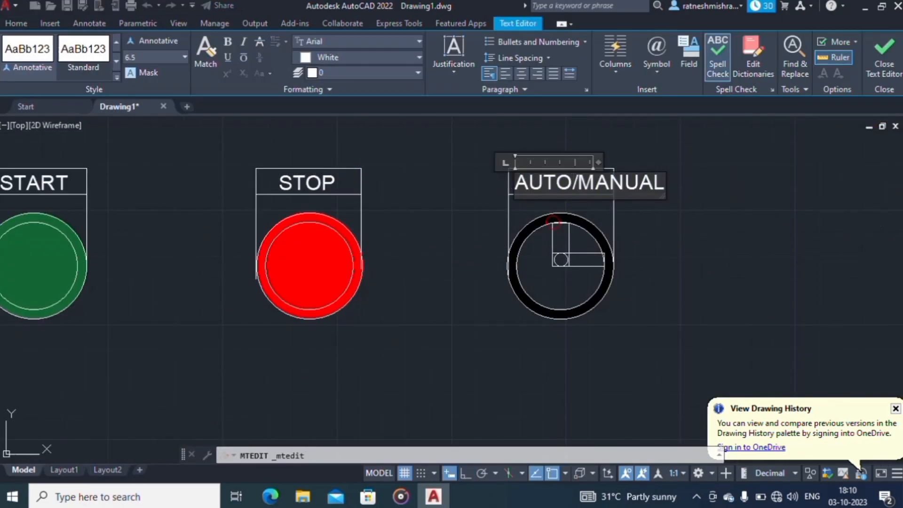
scroll(553, 221, "down", 2)
scroll(462, 232, "up", 4)
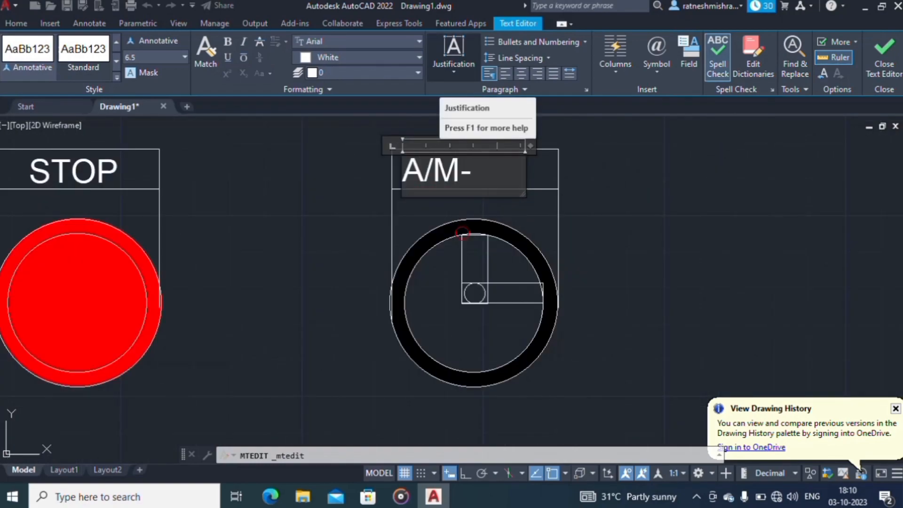
left_click(488, 314)
Move the A/M-1 text to centre it in its label frame.
type("M")
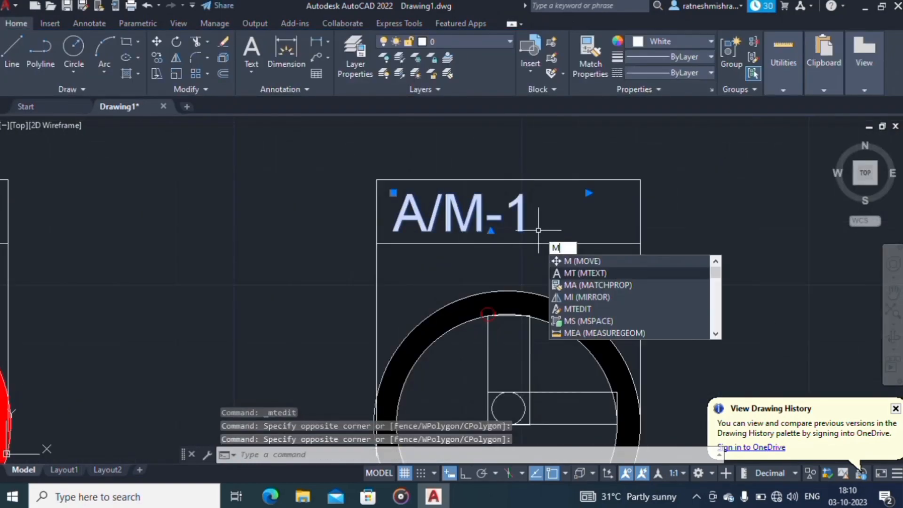
key("Return")
left_click(537, 267)
key("Escape")
scroll(582, 271, "down", 8)
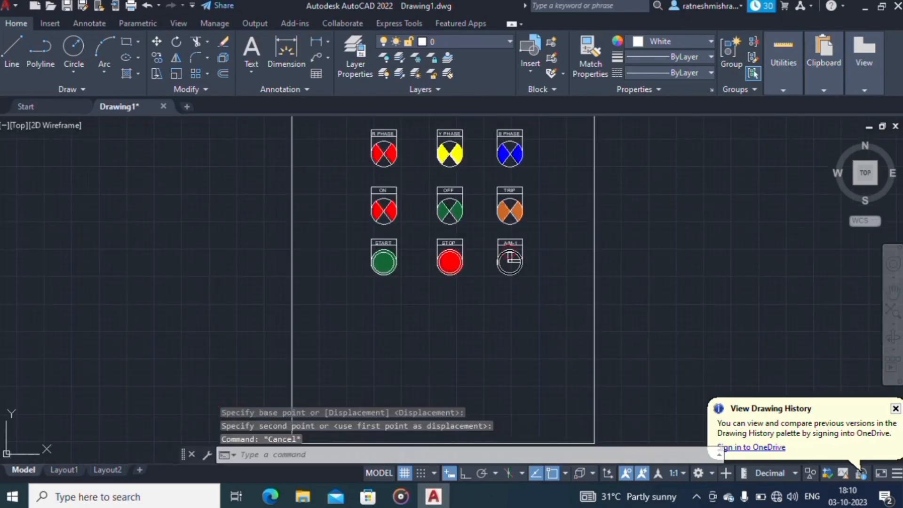
Examine the labelled lamps, push buttons and selector switch across the panel front.
scroll(429, 231, "up", 6)
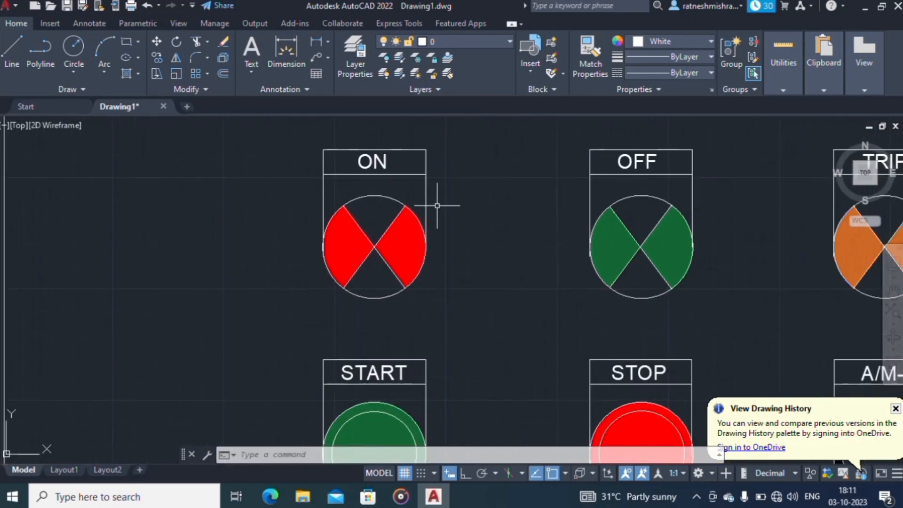
middle_click_drag(604, 193, 316, 168)
middle_click_drag(688, 175, 612, 183)
middle_click_drag(339, 201, 534, 175)
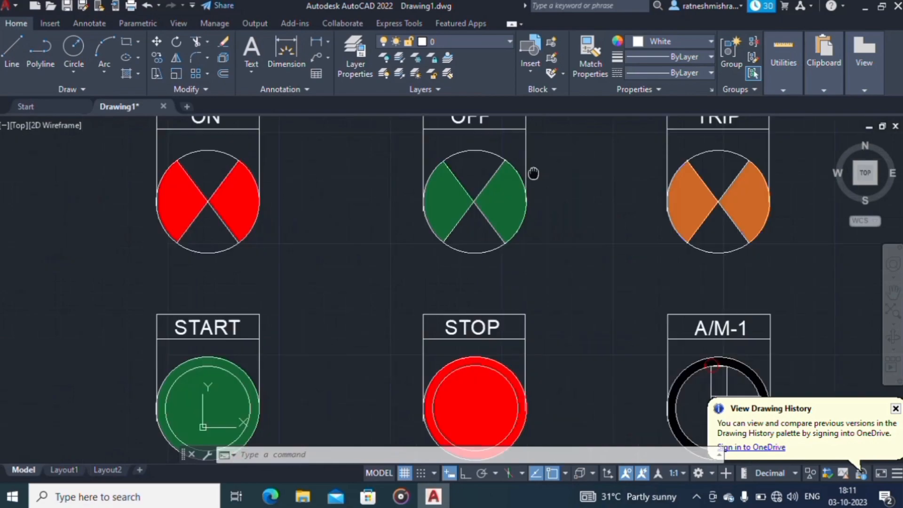
middle_click_drag(221, 322, 384, 172)
scroll(385, 171, "up", 2)
middle_click_drag(538, 182, 476, 194)
scroll(424, 209, "down", 3)
middle_click_drag(423, 208, 429, 316)
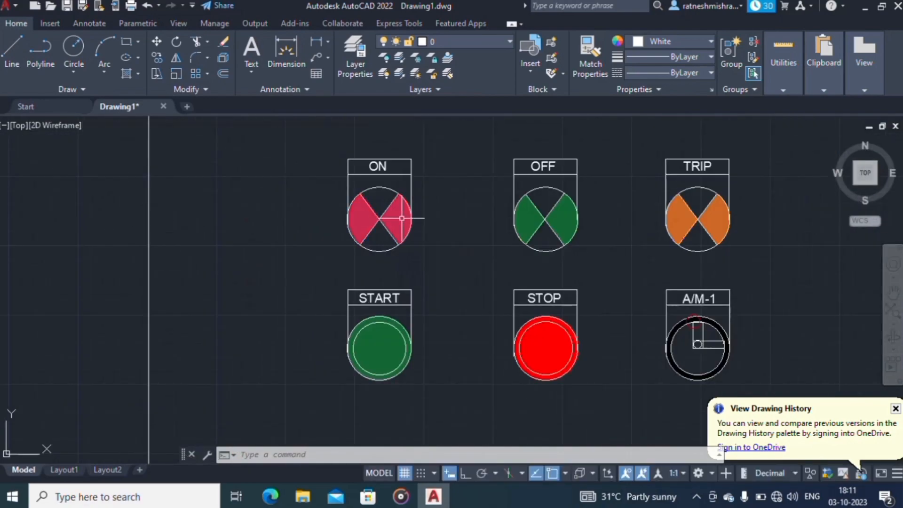
middle_click_drag(402, 218, 378, 186)
middle_click_drag(532, 222, 380, 266)
scroll(455, 207, "down", 2)
middle_click_drag(431, 224, 408, 203)
scroll(239, 279, "up", 2)
middle_click_drag(505, 251, 412, 231)
scroll(412, 231, "up", 2)
mouse_move(246, 174)
middle_mouse_down()
mouse_move(569, 242)
mouse_move(187, 198)
middle_mouse_up()
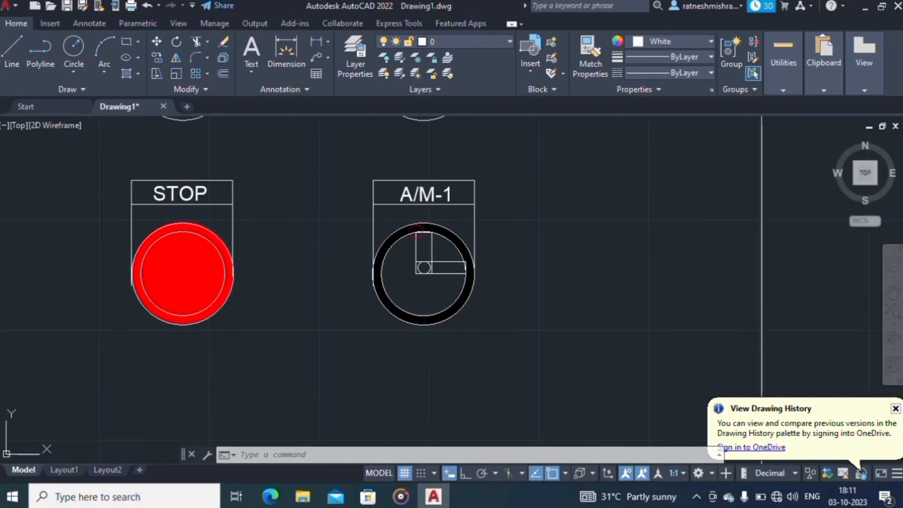
Examine the incoming MCB in the power circuit diagram for its designation and rating.
scroll(453, 176, "down", 2)
scroll(411, 198, "down", 2)
scroll(136, 262, "down", 2)
mouse_move(157, 302)
middle_mouse_down()
mouse_move(290, 297)
mouse_move(358, 195)
middle_mouse_up()
middle_click_drag(2, 207, 705, 226)
scroll(470, 226, "down", 2)
middle_click_drag(131, 325, 658, 183)
scroll(412, 147, "up", 4)
middle_click_drag(413, 147, 481, 221)
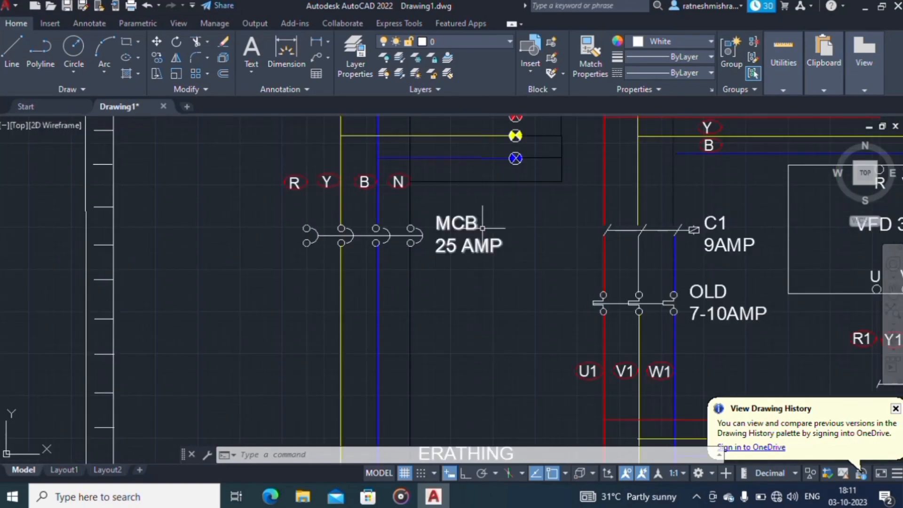
Draw a rectangle in the lower-left area of the panel front, below the push buttons.
scroll(481, 221, "down", 4)
mouse_move(837, 235)
middle_mouse_down()
mouse_move(641, 221)
mouse_move(312, 257)
middle_mouse_up()
scroll(492, 136, "up", 2)
middle_click_drag(531, 183, 531, 197)
type("rec")
key("Return")
scroll(447, 287, "up", 2)
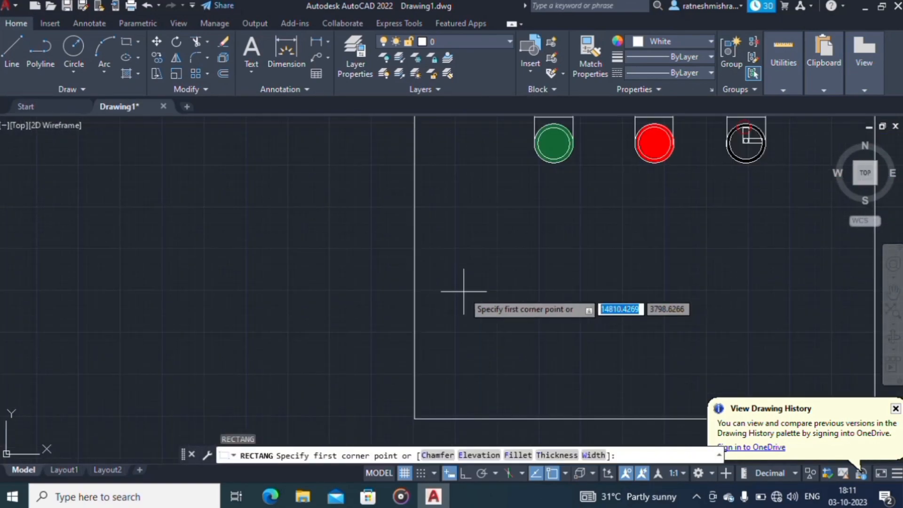
left_click(455, 292)
left_click(604, 367)
Add the multiline text "MAIN INCOMER" just above the new rectangle.
scroll(520, 309, "down", 8)
scroll(530, 308, "up", 8)
type("t")
key("Return")
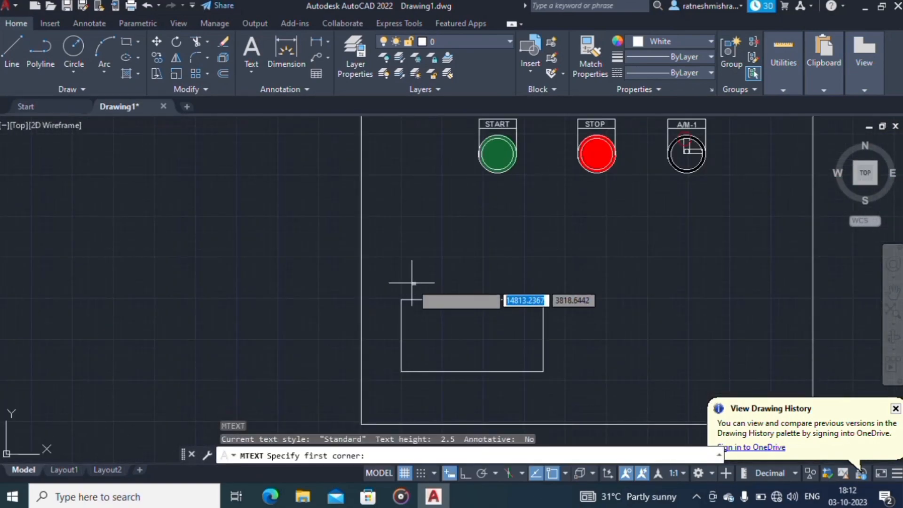
left_click(411, 282)
left_click(831, 296)
type("MAIN INCOMER")
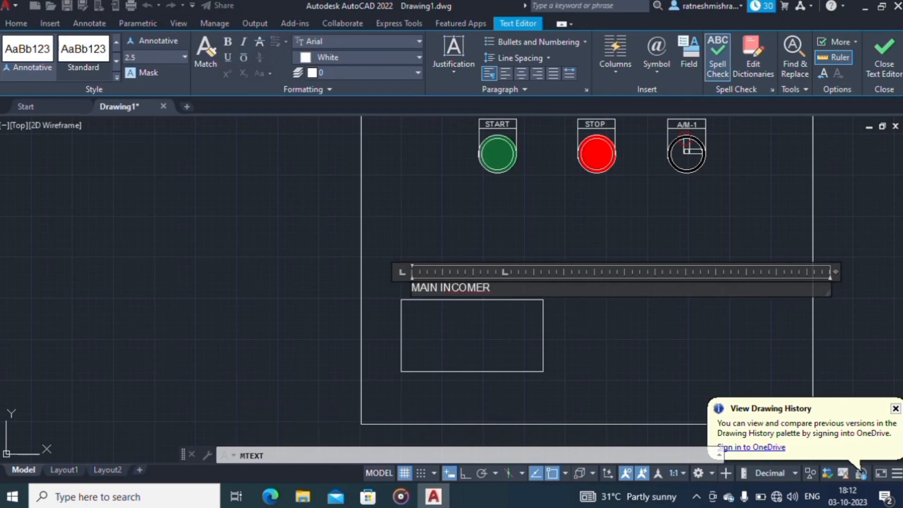
left_click(474, 329)
Extend the rectangle's label to read "MAIN INCOMER 4PL MCB".
scroll(437, 287, "up", 6)
double_click(424, 273)
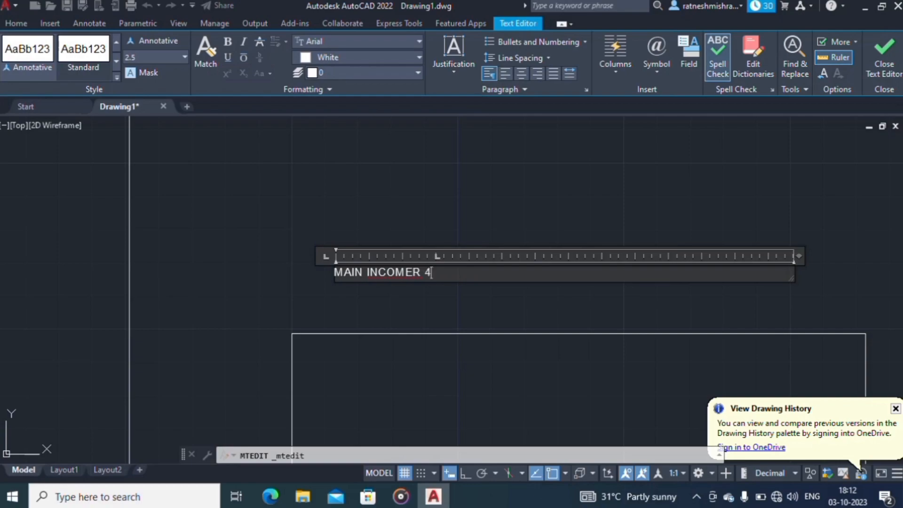
scroll(488, 280, "up", 4)
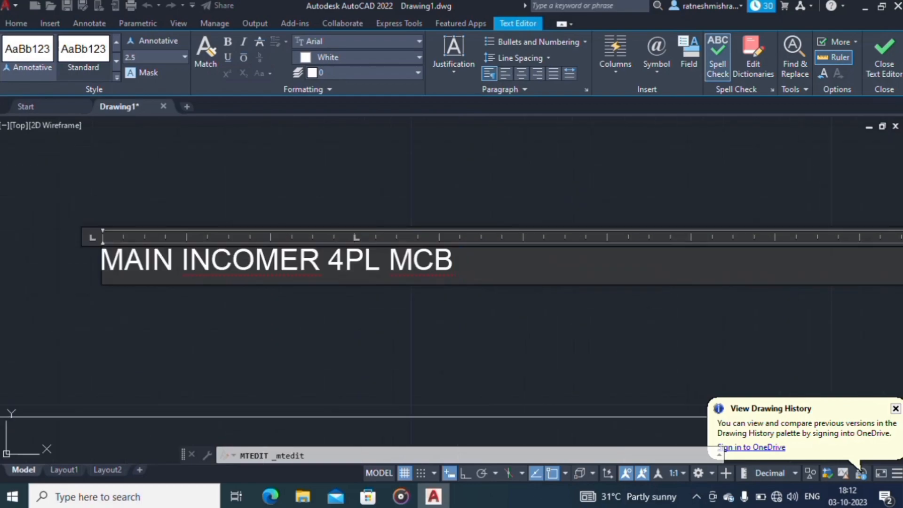
Set the MAIN INCOMER 4PL MCB text height to 8.5 and widen its text frame to fit one line.
left_click(184, 57)
left_click(136, 100)
scroll(357, 235, "down", 4)
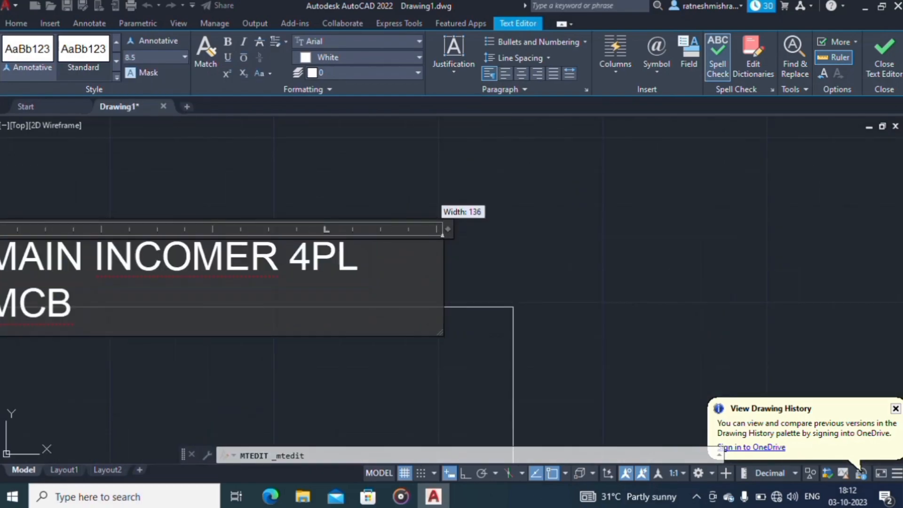
left_click_drag(447, 229, 498, 229)
left_click(437, 400)
Move the MAIN INCOMER 4PL MCB text down into the middle of the rectangle.
scroll(434, 407, "down", 2)
middle_click_drag(385, 409, 454, 360)
left_click_drag(425, 218, 256, 278)
key("m")
key("Return")
left_click(707, 324)
middle_click_drag(717, 387, 700, 304)
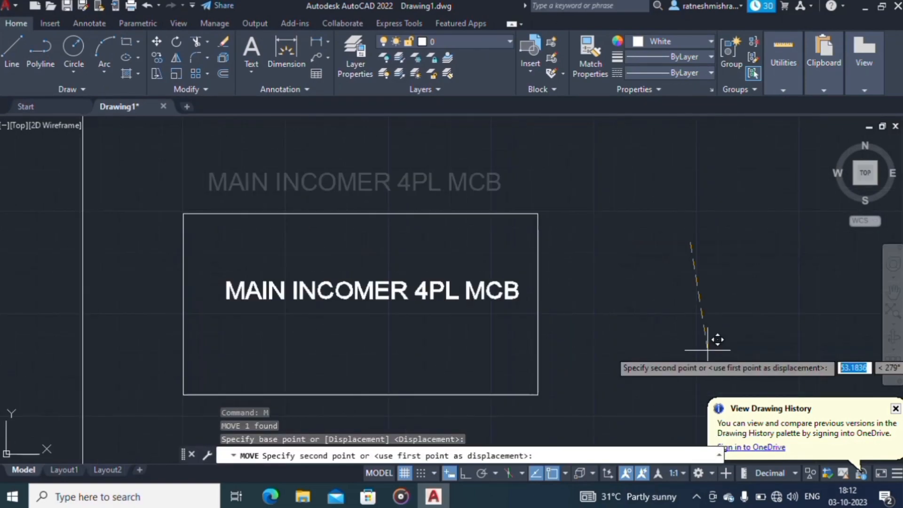
left_click(696, 349)
key("Escape")
Draw a small circle inside the upper-right corner of the panel outline.
scroll(631, 360, "down", 2)
middle_click_drag(630, 360, 340, 389)
scroll(339, 390, "down", 4)
type("c")
key("Return")
scroll(371, 276, "up", 4)
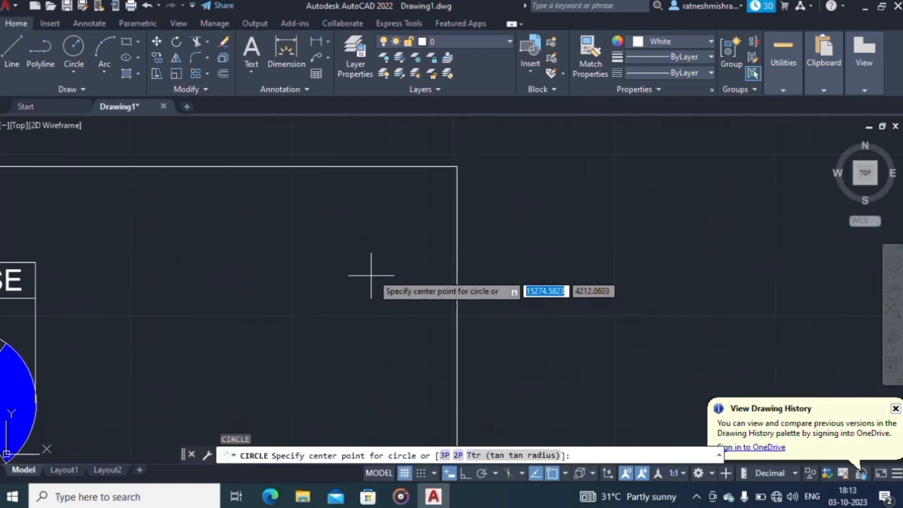
left_click(369, 214)
left_click(401, 234)
Move the small corner circle slightly downward.
left_click_drag(402, 244, 331, 232)
key("m")
key("Return")
left_click(553, 293)
left_click(555, 312)
scroll(405, 262, "down", 4)
Draw a narrow horizontal rectangle from near the circle's centre toward the panel's right edge.
type("r")
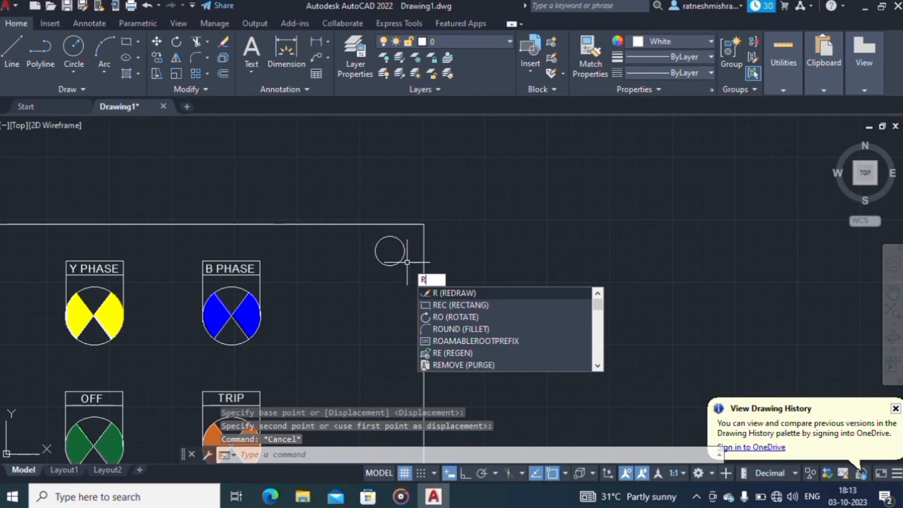
key("Return")
scroll(385, 248, "up", 4)
key("Escape")
type("rec")
key("Return")
left_click(404, 244)
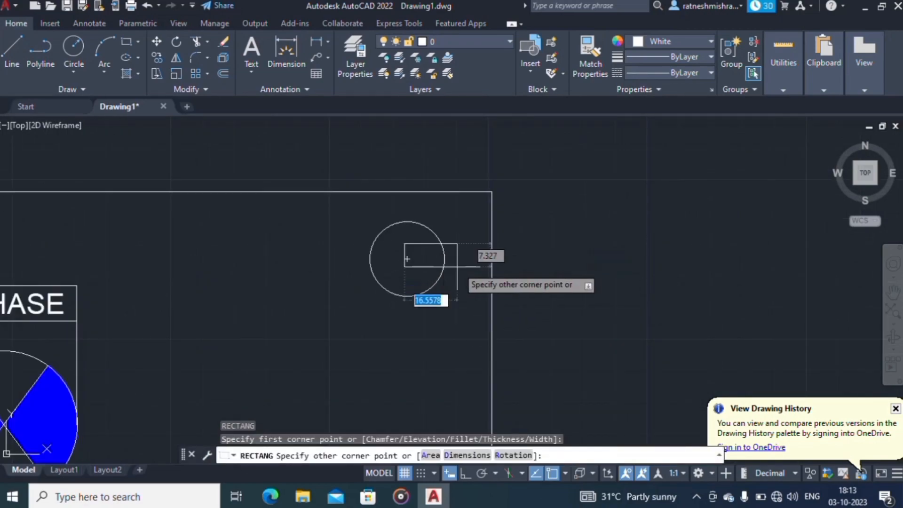
left_click(476, 268)
key("Escape")
Offset the small circle inward by a short picked distance to form a ring.
scroll(394, 260, "up", 4)
key("Return")
left_click(427, 351)
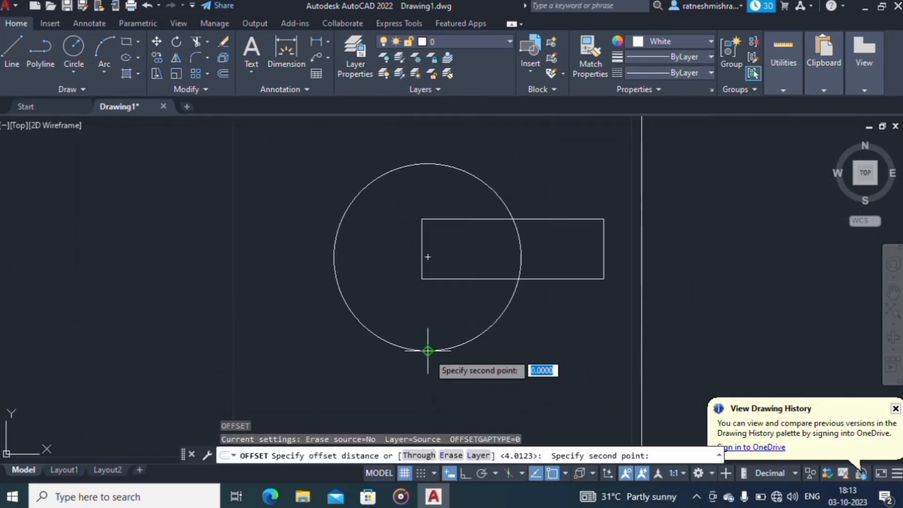
left_click(424, 337)
left_click(432, 352)
left_click(428, 337)
key("Escape")
key("Escape")
Hatch the band between the two circles with a solid fill in colour 0,0,0.
scroll(433, 162, "up", 2)
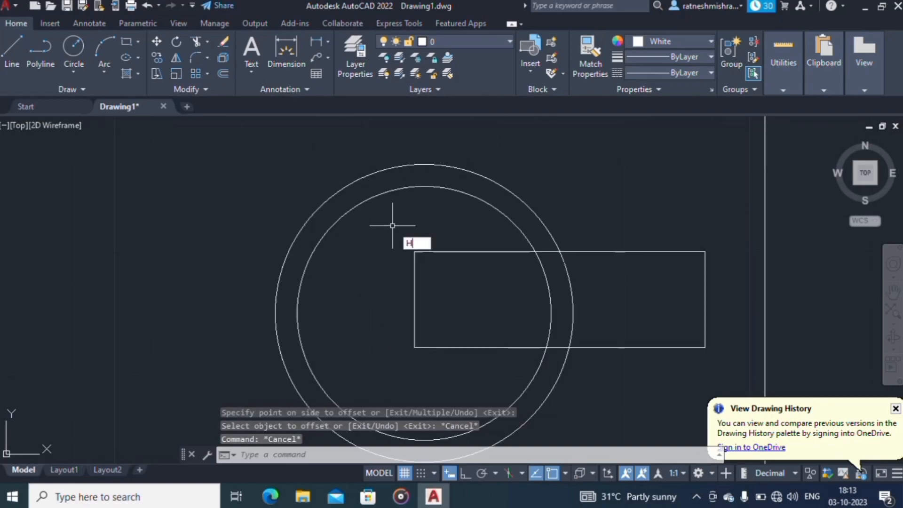
type("h")
key("Return")
left_click(383, 58)
left_click(334, 128)
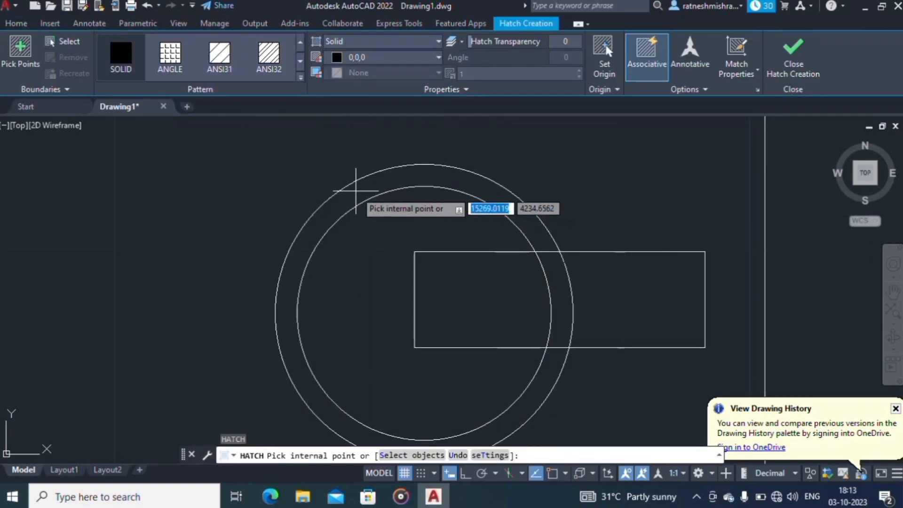
left_click(356, 191)
scroll(400, 264, "down", 4)
key("Escape")
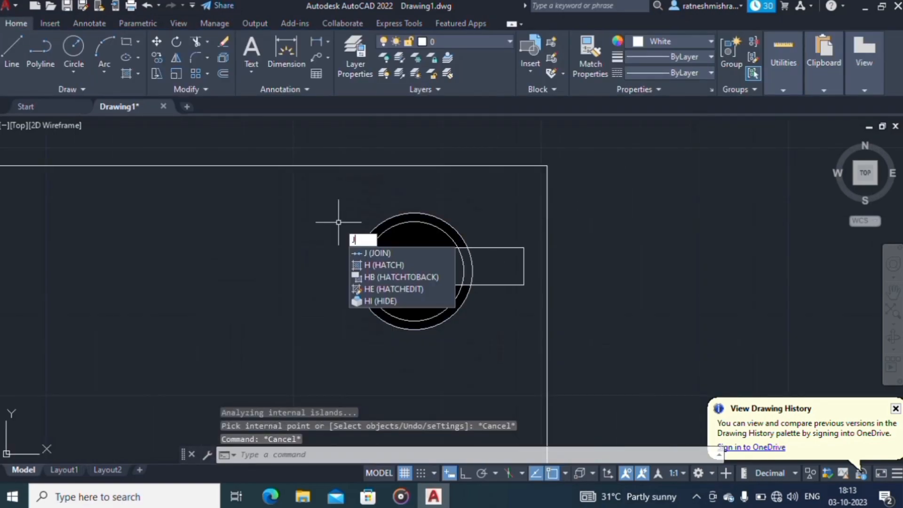
Hatch both parts of the narrow lock rectangle, inside and outside the circle, with a solid white fill.
type("H")
key("Return")
left_click(383, 58)
left_click(346, 200)
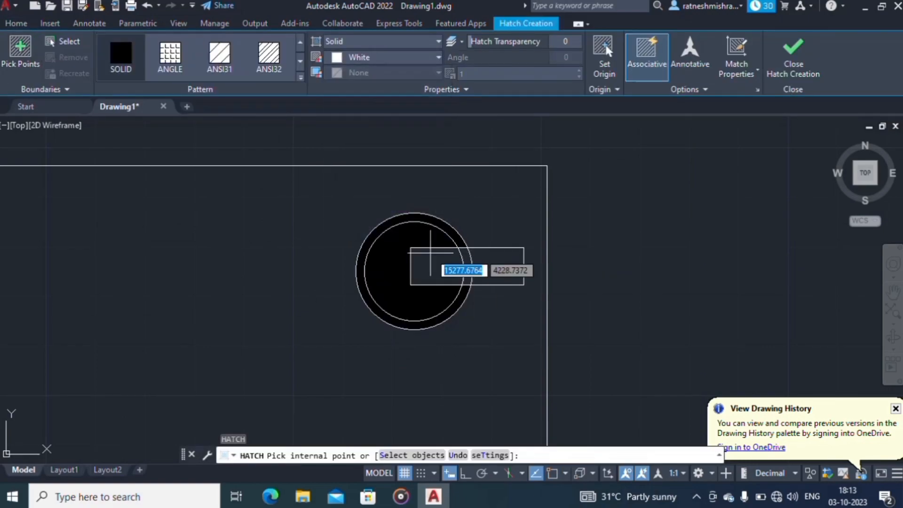
left_click(430, 254)
left_click(494, 260)
key("Escape")
key("Escape")
scroll(465, 238, "up", 3)
scroll(384, 170, "down", 3)
key("Escape")
scroll(306, 172, "down", 4)
Copy the whole door lock symbol straight down to the panel's lower right corner.
left_click(306, 172)
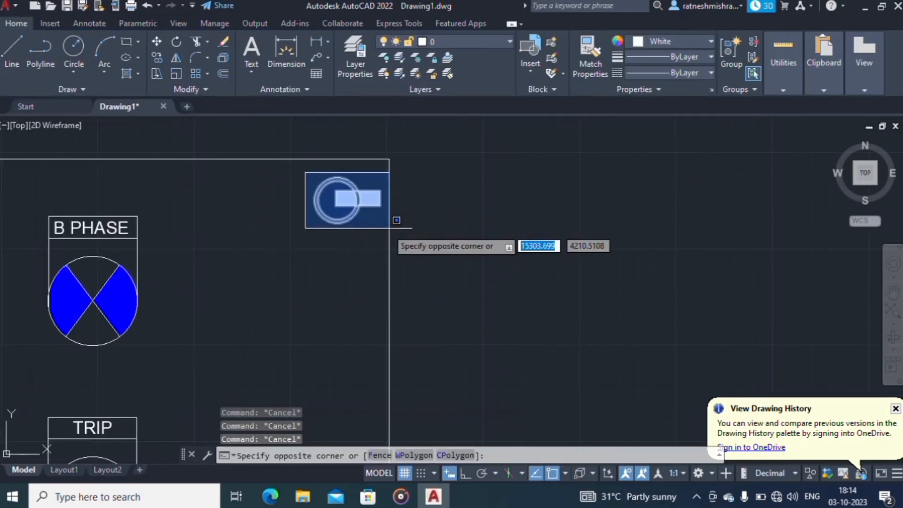
left_click(386, 225)
type("CO")
key("Return")
left_click(487, 192)
scroll(487, 191, "down", 6)
middle_click_drag(487, 191, 455, 126)
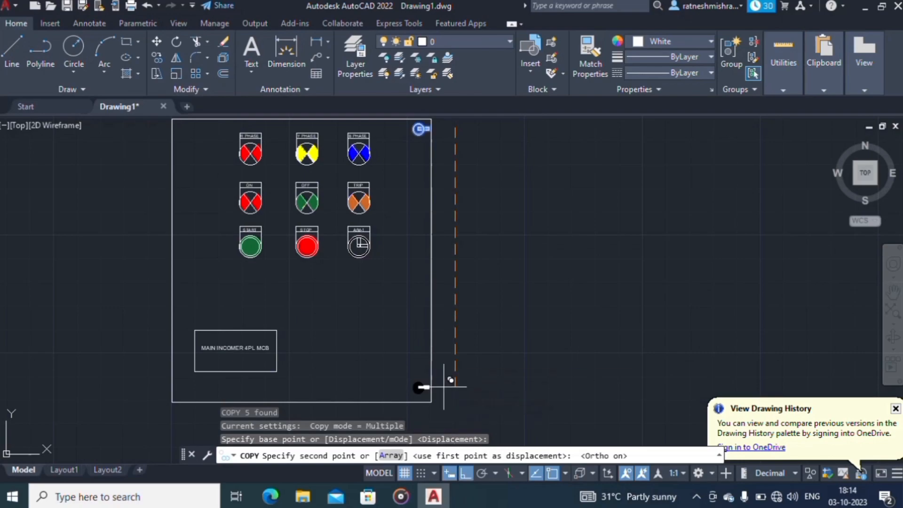
left_click(443, 386)
key("Escape")
Examine the control wiring schematic, including the BMS, STOP and START contacts and the TRIP and OFF lamps.
middle_click_drag(378, 209, 427, 152)
scroll(141, 177, "down", 3)
middle_click_drag(204, 188, 902, 167)
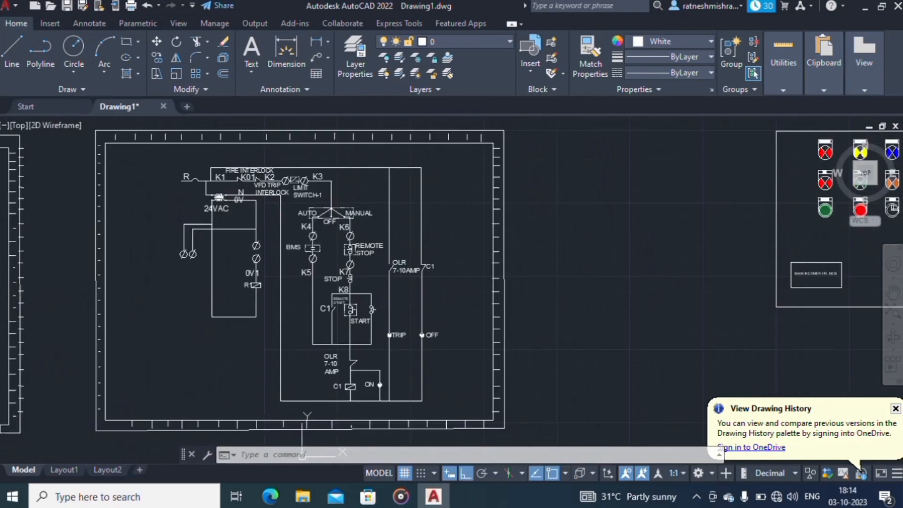
scroll(237, 280, "up", 4)
middle_click_drag(237, 280, 262, 116)
middle_click_drag(558, 325, 589, 436)
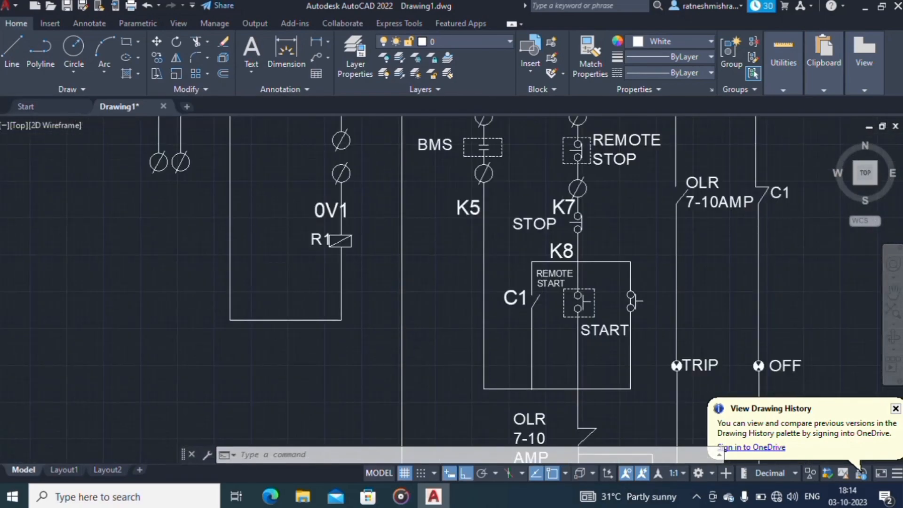
scroll(547, 354, "down", 4)
middle_click_drag(548, 354, 455, 276)
middle_click_drag(386, 276, 238, 268)
scroll(398, 210, "up", 4)
scroll(427, 191, "down", 4)
middle_click_drag(427, 192, 278, 201)
middle_click_drag(748, 148, 321, 232)
middle_click_drag(397, 141, 371, 170)
Draw the panel's side view beside the front view as a closed 250 by 600 outline of lines.
type("l")
key("space")
scroll(371, 171, "up", 2)
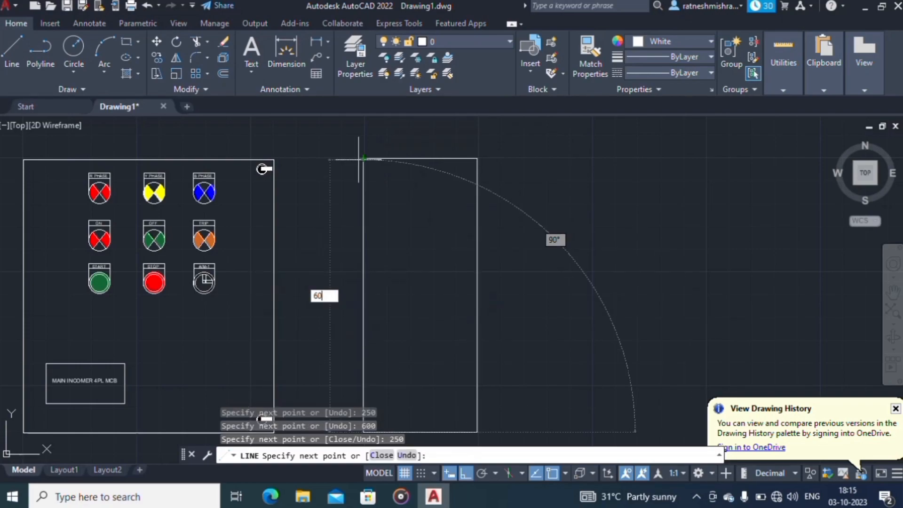
type("0")
key("Return")
key("Escape")
Draw a small square inside the upper part of the side view outline.
scroll(376, 198, "down", 2)
middle_click_drag(386, 198, 360, 235)
scroll(359, 235, "up", 2)
type("rec")
key("Return")
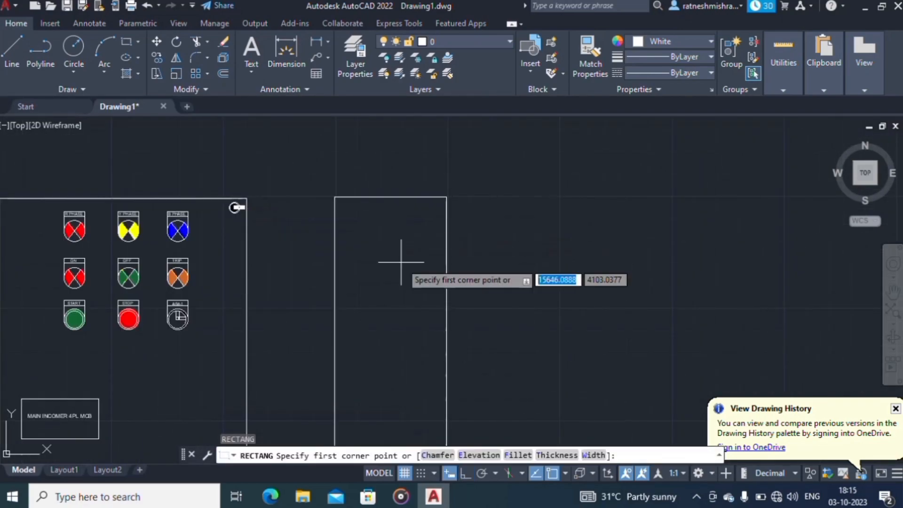
left_click(400, 262)
key("Escape")
Move the small square so it sits roughly centred between the side view's vertical edges.
scroll(400, 287, "down", 3)
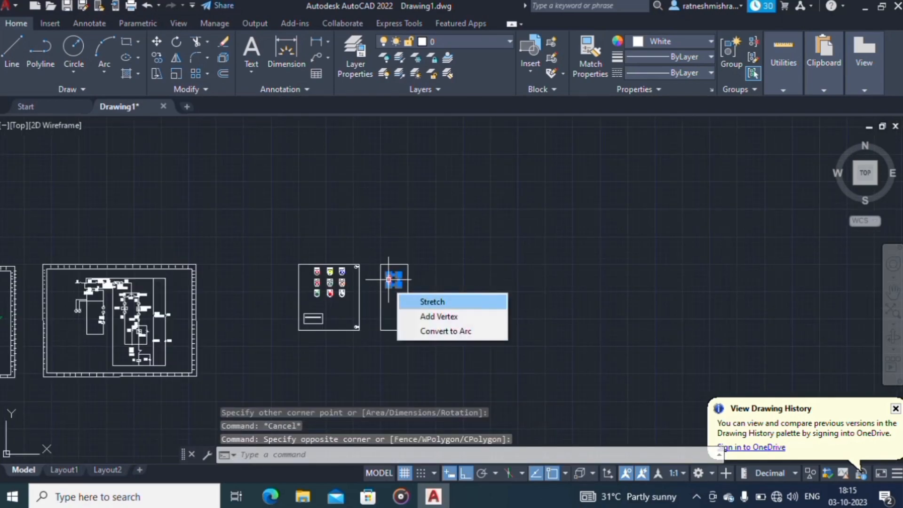
type("m")
key("space")
scroll(465, 303, "up", 4)
key("Escape")
scroll(402, 293, "up", 4)
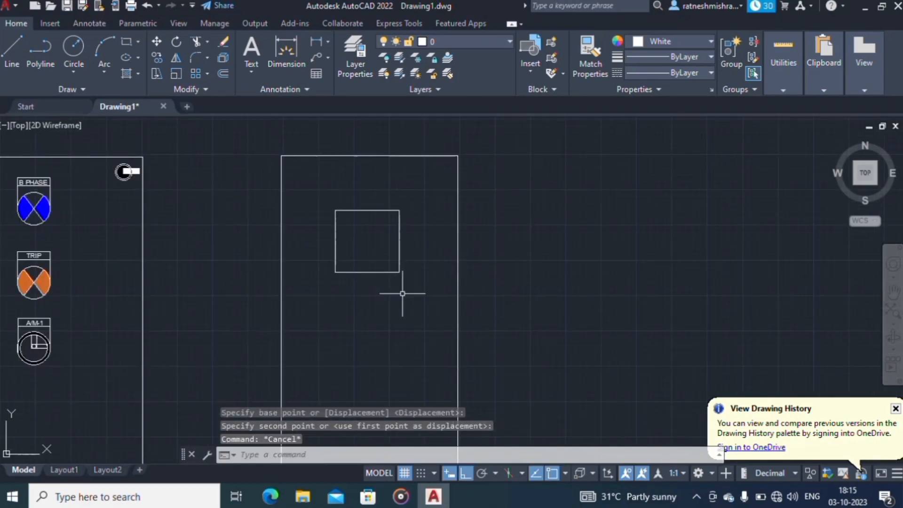
Hatch the small square in the side view with a grid pattern.
left_click(126, 74)
left_click(367, 240)
key("Escape")
scroll(367, 235, "down", 4)
Draw a short vertical line in the lower part of the side view as the earth symbol's stem.
middle_click_drag(339, 300, 367, 228)
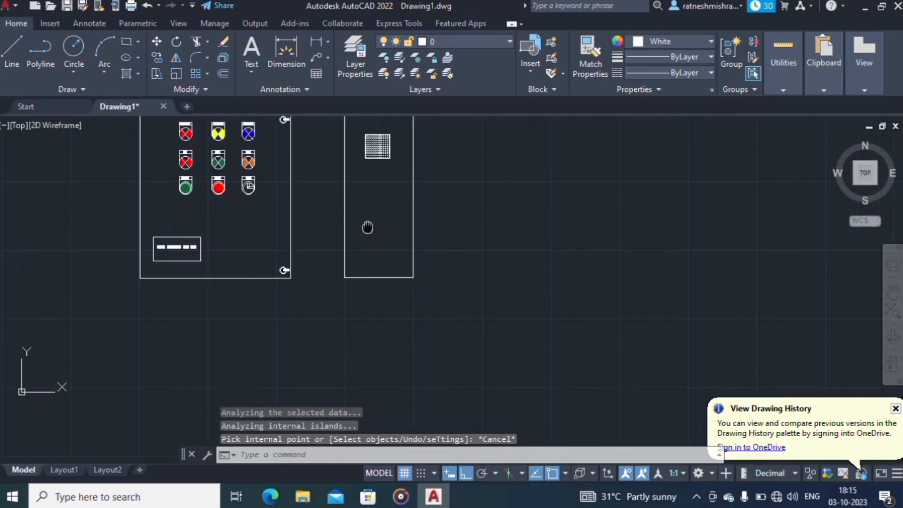
scroll(368, 253, "up", 4)
type("l")
key("space")
left_click(398, 209)
left_click(398, 246)
key("Escape")
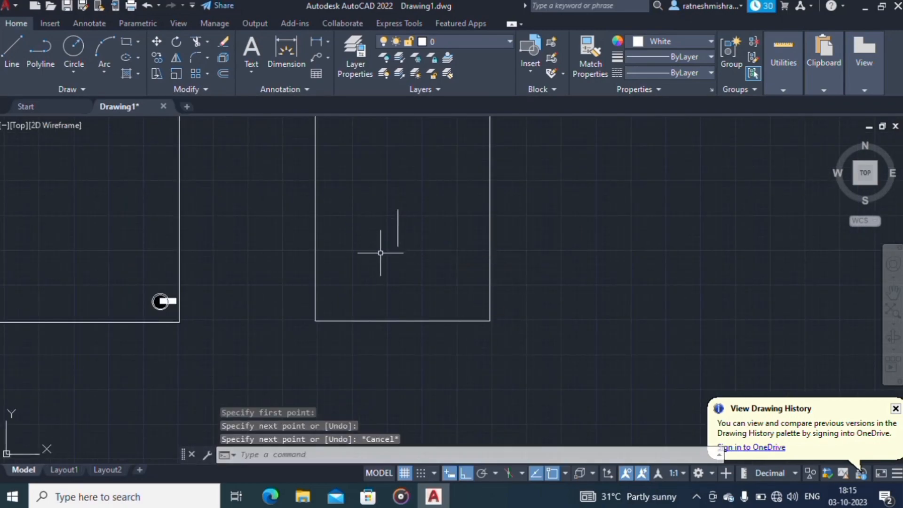
Draw a horizontal line centred on the stem's lower end and a shorter parallel line just below it.
scroll(377, 255, "up", 5)
type("l")
key("space")
left_click(592, 218)
key("space")
key("space")
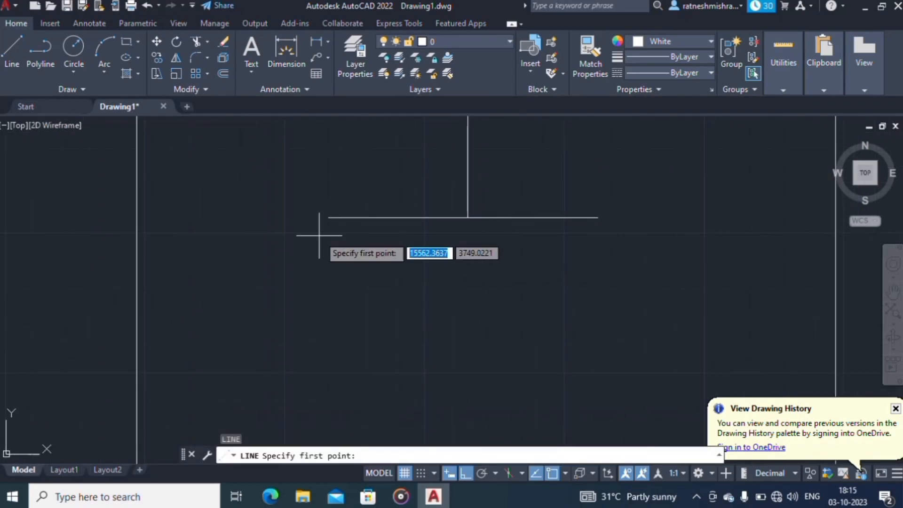
left_click(566, 240)
key("Escape")
Draw three progressively shorter horizontal lines beneath the first two to complete the earth symbol.
scroll(386, 254, "up", 2)
type("l")
key("space")
left_click(404, 255)
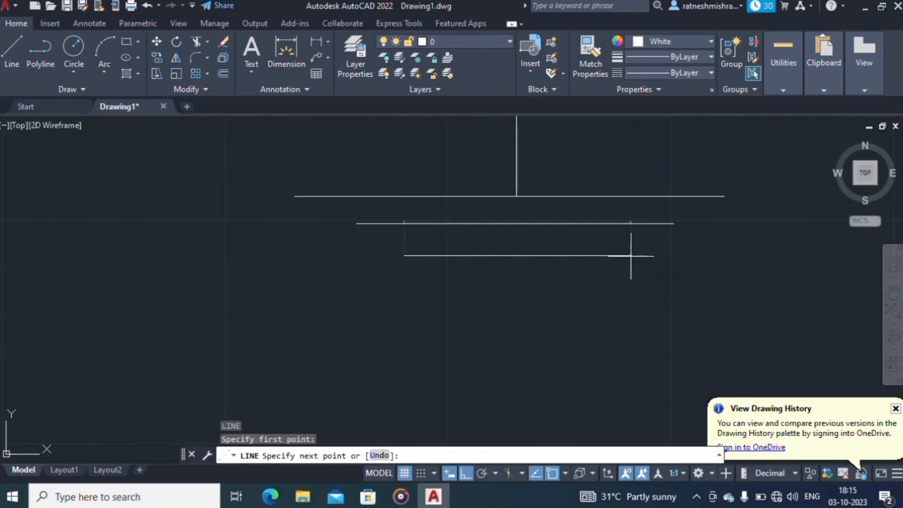
left_click(585, 285)
key("space")
key("space")
scroll(556, 292, "up", 2)
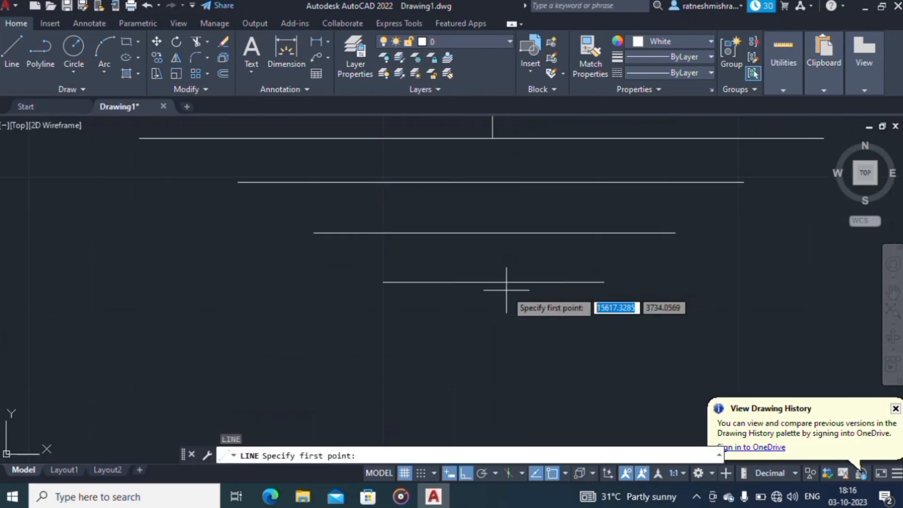
left_click(589, 327)
scroll(558, 252, "down", 3)
key("Escape")
key("Escape")
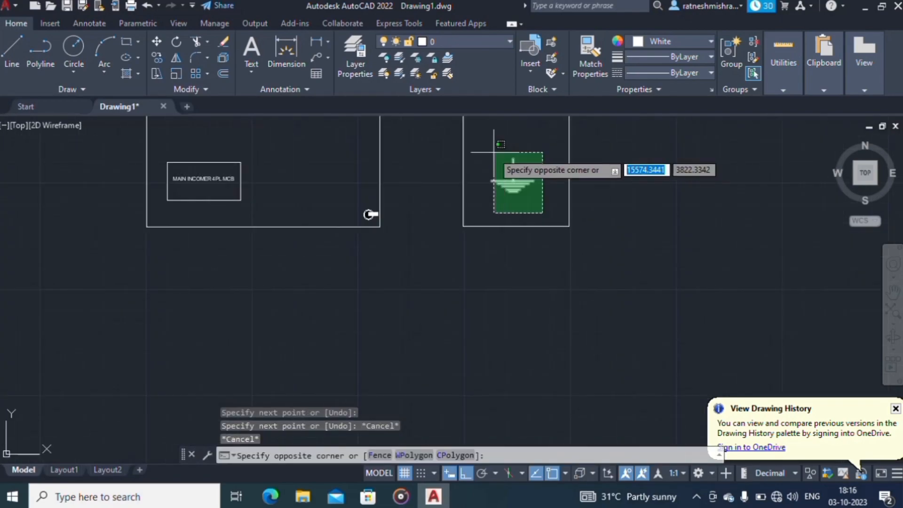
Change the colour of the earth symbol lines to green.
left_click(494, 152)
left_click(672, 42)
left_click(656, 178)
key("Escape")
Draw a circle centred below the earth symbol, above the side view's lower edge.
scroll(475, 184, "down", 4)
scroll(491, 187, "up", 10)
type("c")
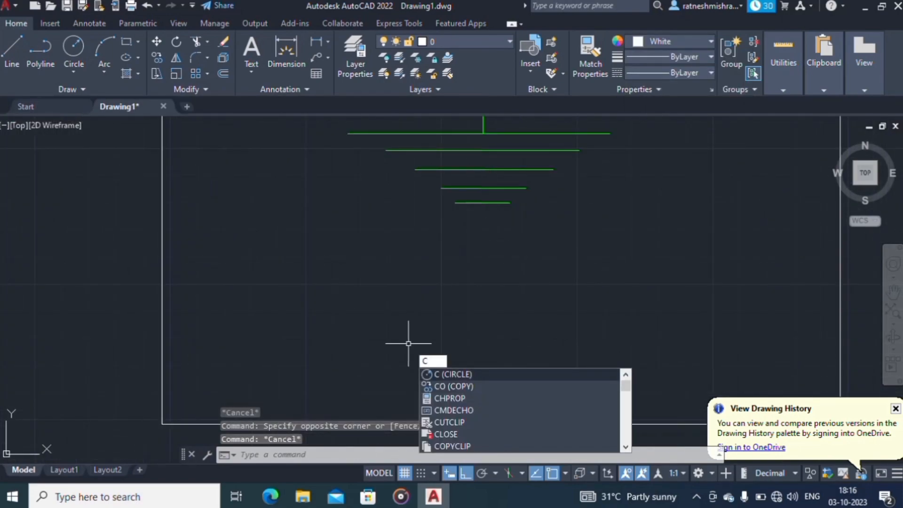
key("space")
left_click(483, 313)
left_click(487, 370)
middle_click_drag(487, 371, 492, 312)
Offset the circle inward by a short picked distance to form a narrow ring.
type("o")
key("space")
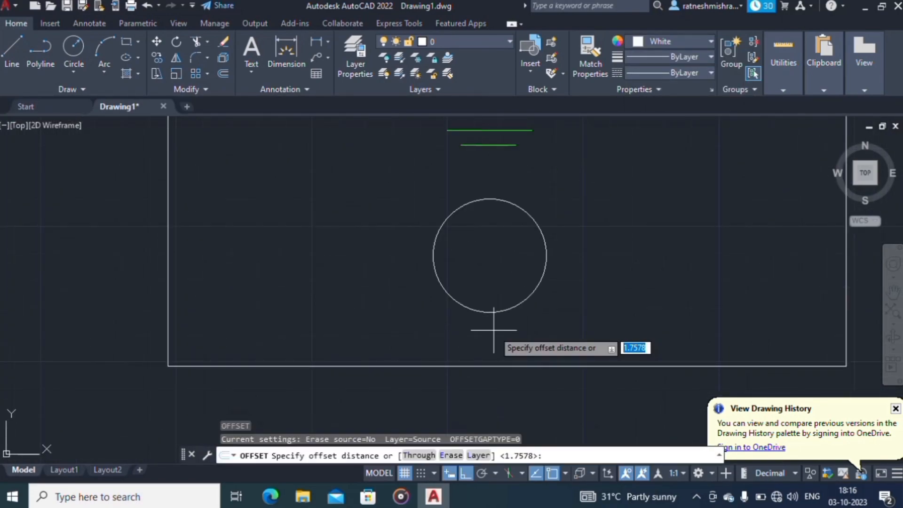
left_click(489, 312)
left_click(490, 302)
left_click(492, 312)
left_click(491, 302)
key("Escape")
scroll(494, 244, "up", 2)
left_click(126, 42)
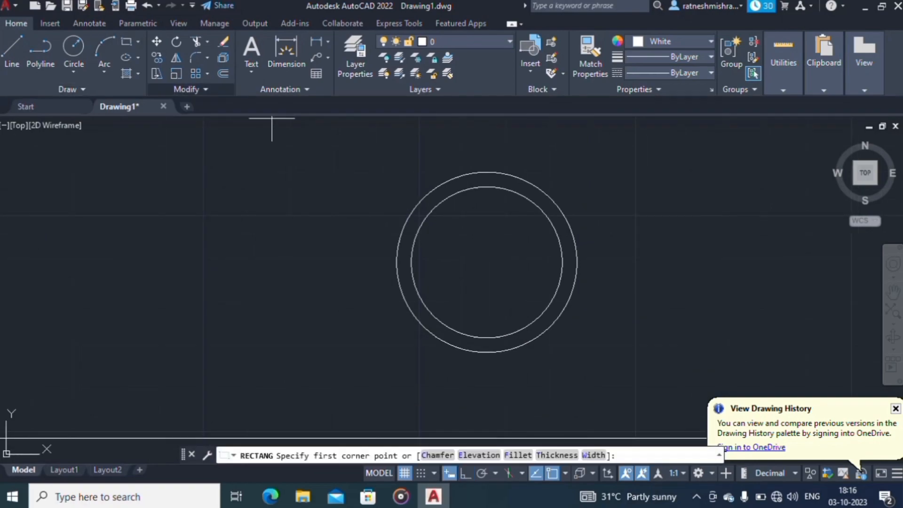
key("Escape")
key("Escape")
type("rec")
key("space")
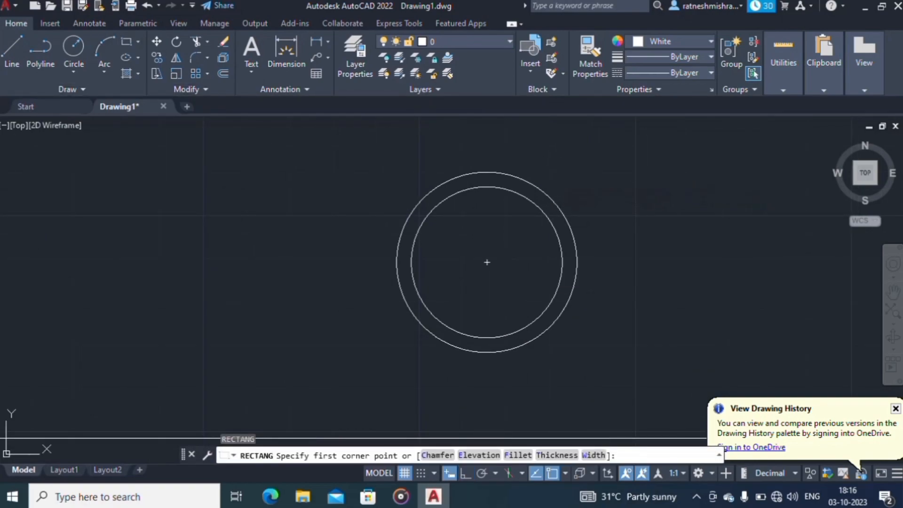
left_click(486, 261)
key("Escape")
Draw a diagonal line across the inner circle from its upper right to its lower left.
type("l")
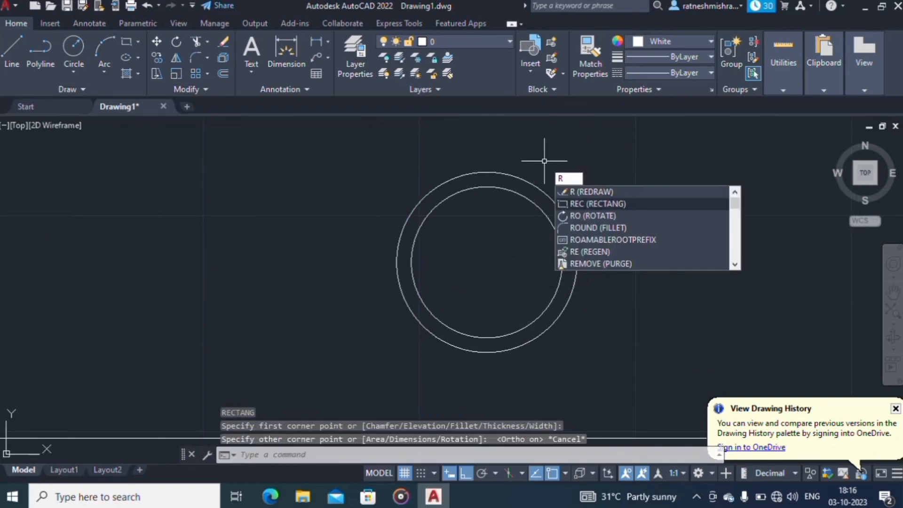
key("space")
left_click(527, 206)
key("Escape")
key("Escape")
left_click(506, 231)
left_click(477, 227)
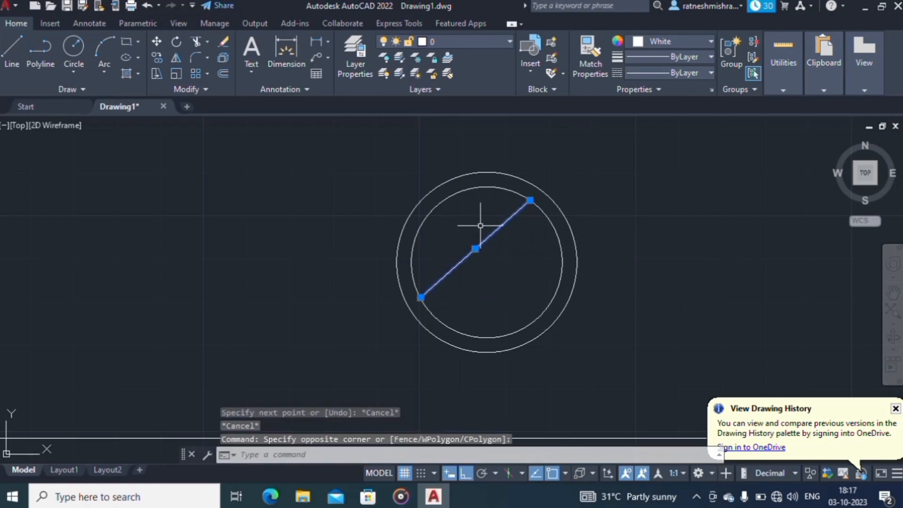
type("c")
left_click(523, 258)
key("Escape")
left_click(491, 235)
type("co")
left_click(663, 171)
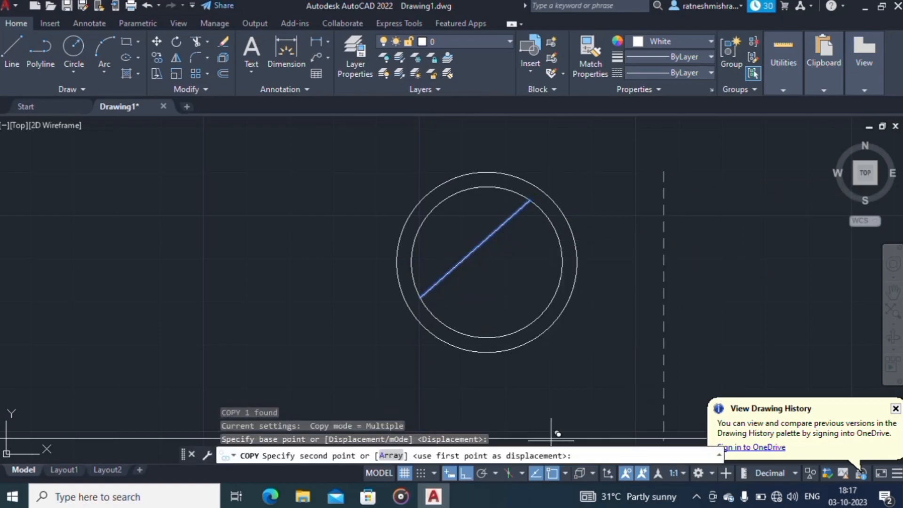
key("Escape")
Turn off Ortho mode and copy the diagonal line a short distance down and right to form the screw slot.
left_click(465, 472)
left_click(487, 258)
left_click(472, 242)
type("c")
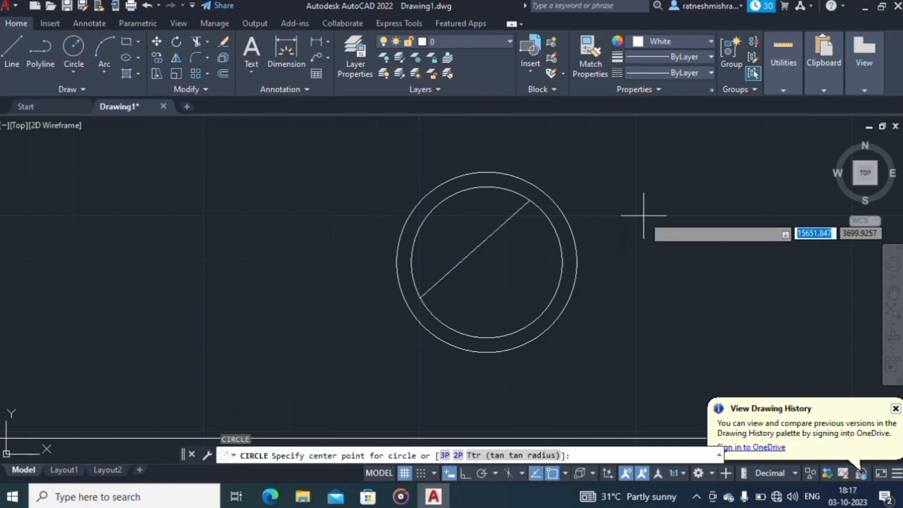
key("Escape")
key("Escape")
left_click(475, 249)
type("cond")
left_click(627, 215)
left_click(642, 231)
key("Escape")
Try to fill the ring and the circle segments beside the slot with a solid white hatch.
scroll(509, 233, "up", 2)
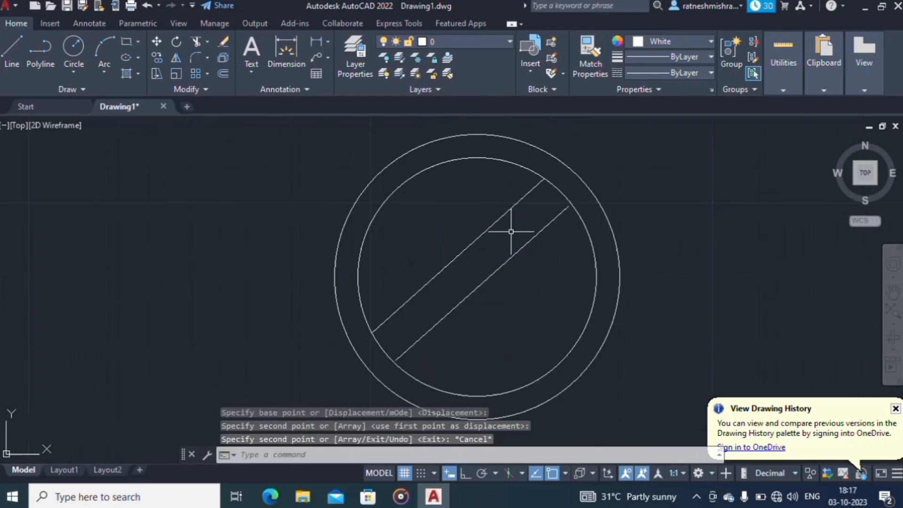
type("h")
left_click(121, 56)
left_click(386, 57)
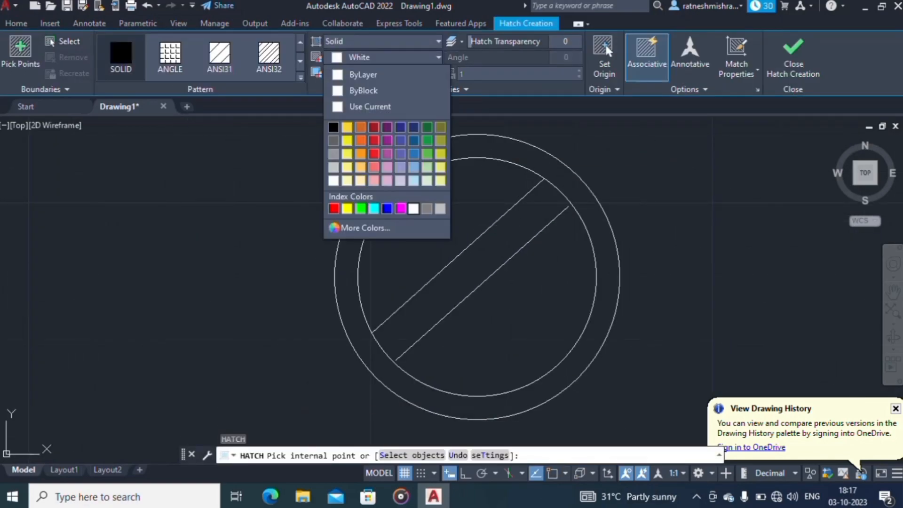
left_click(413, 208)
left_click(499, 147)
left_click(444, 238)
left_click(504, 290)
key("Escape")
key("ctrl+z")
key("ctrl+z")
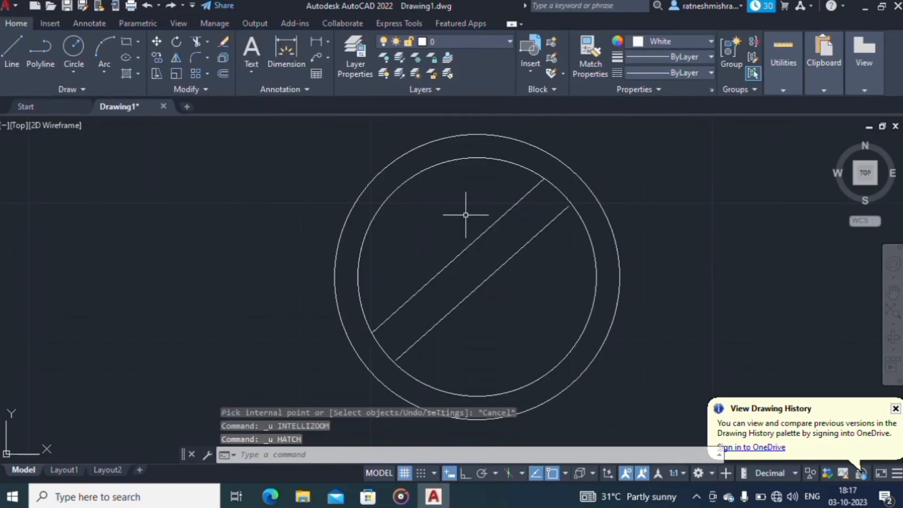
key("Escape")
Add the multiline text "PE" beside the earth symbol, just above and right of the screw circle.
scroll(465, 216, "down", 6)
key("BackSpace")
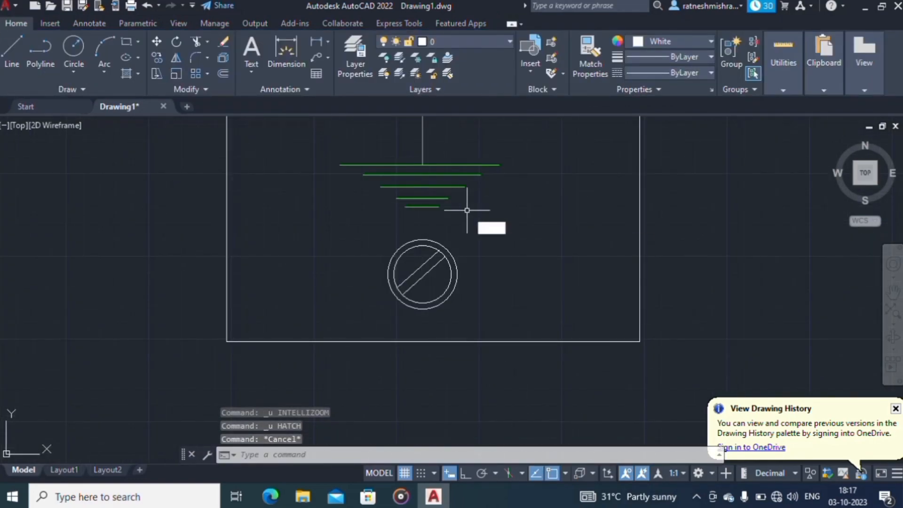
type("t")
key("Return")
left_click(464, 231)
left_click(499, 243)
type("PE")
left_click(517, 235)
scroll(489, 223, "up", 6)
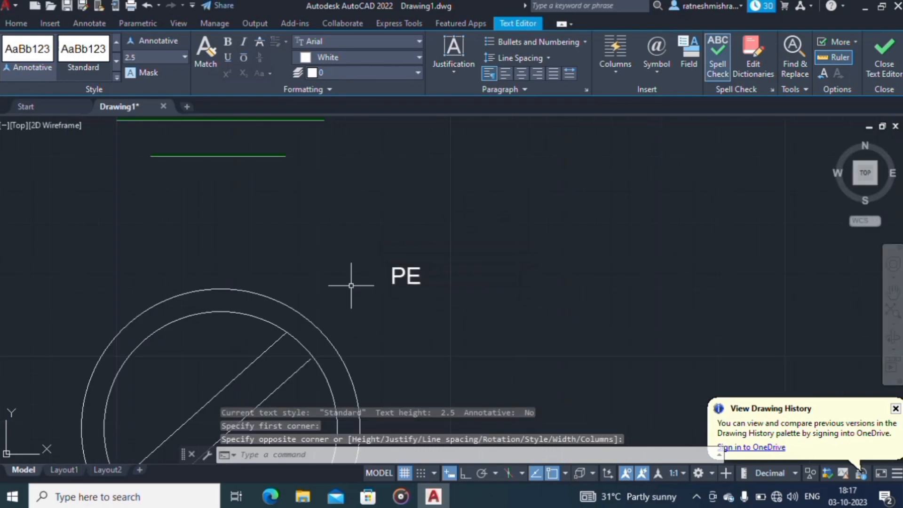
Enlarge the text height of the "PE" label beside the earth symbol.
double_click(405, 276)
key("ctrl+a")
left_click(155, 86)
left_click(602, 244)
key("Escape")
scroll(602, 243, "down", 15)
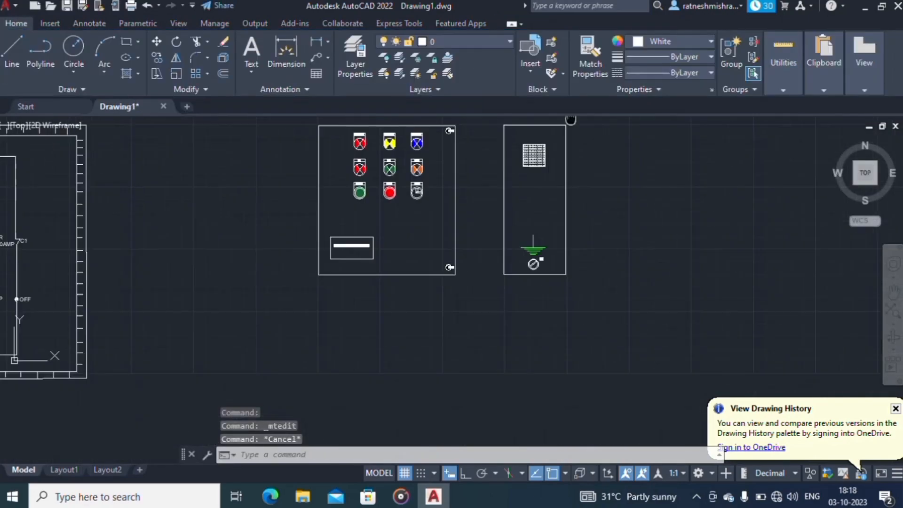
Copy the complete side view horizontally with Ortho on to place a second side view to its right.
left_click(590, 256)
left_click(508, 133)
type("co")
key("Return")
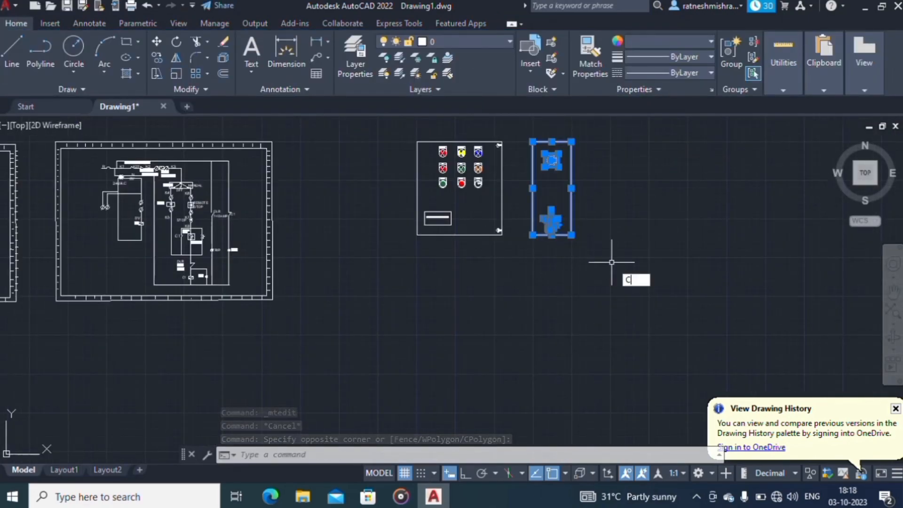
left_click(593, 306)
left_click(652, 284)
key("Escape")
Add the multiline text "LEFT SIDE" above the first side view.
scroll(540, 178, "up", 6)
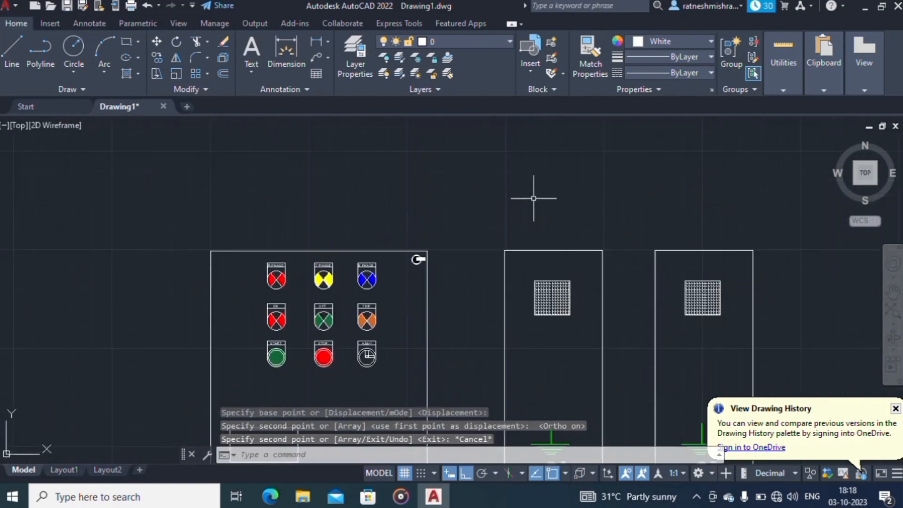
type("t")
key("Return")
left_click(507, 168)
left_click(621, 184)
type("LEFT SIDE")
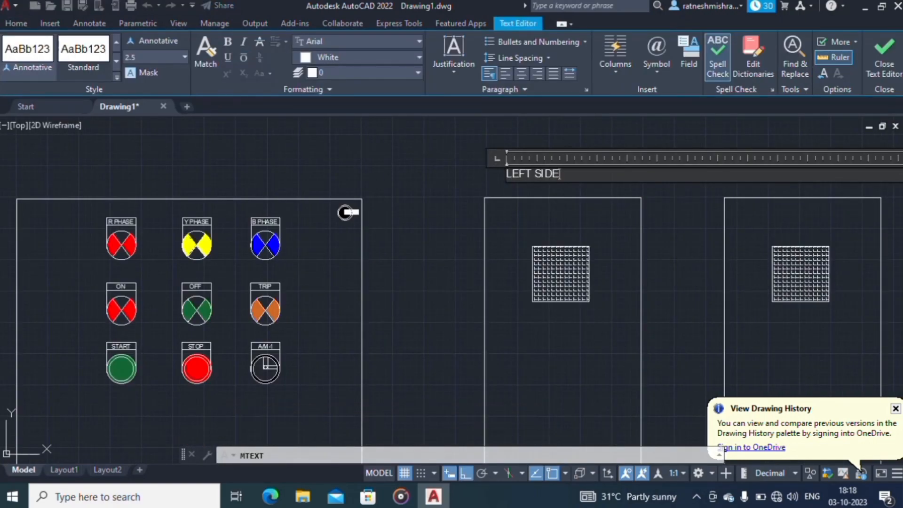
scroll(577, 160, "up", 4)
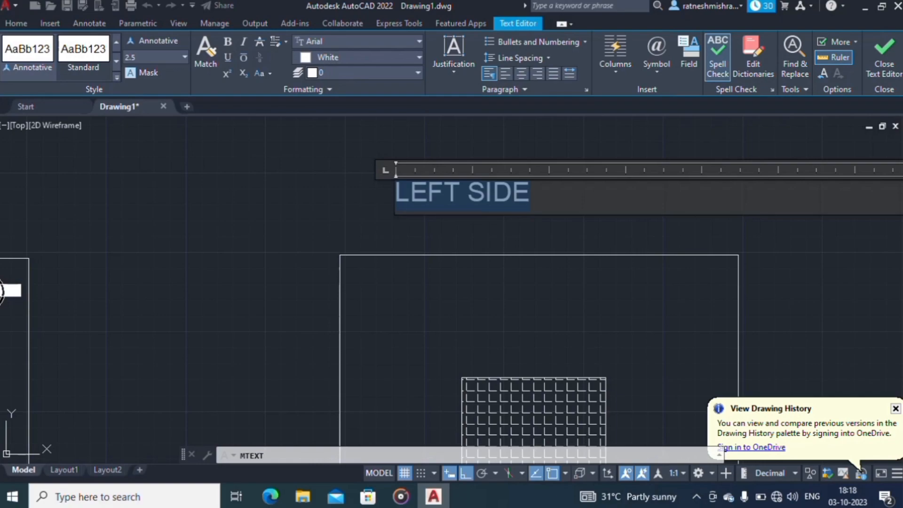
scroll(506, 191, "down", 7)
scroll(506, 191, "up", 6)
scroll(506, 190, "down", 6)
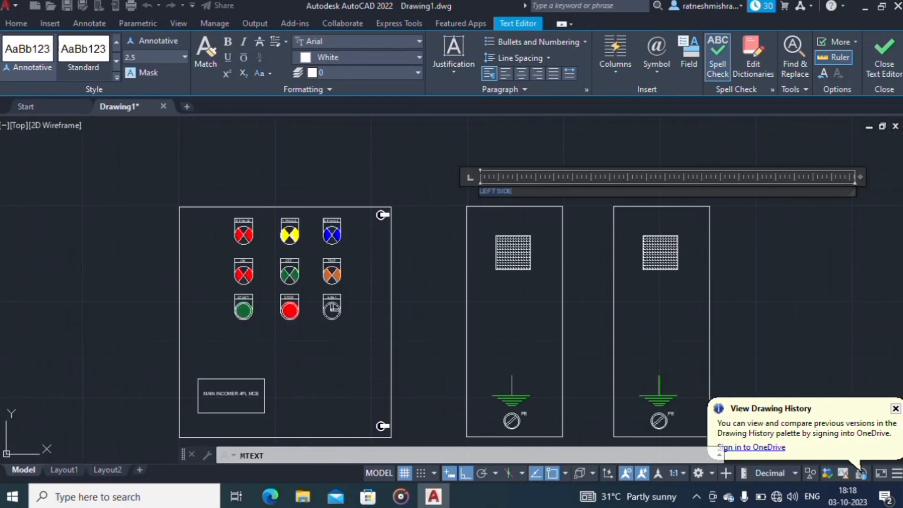
Set the text height of the "LEFT SIDE" label to 10.
left_click(184, 57)
left_click(418, 155)
scroll(496, 189, "up", 6)
left_click(492, 197)
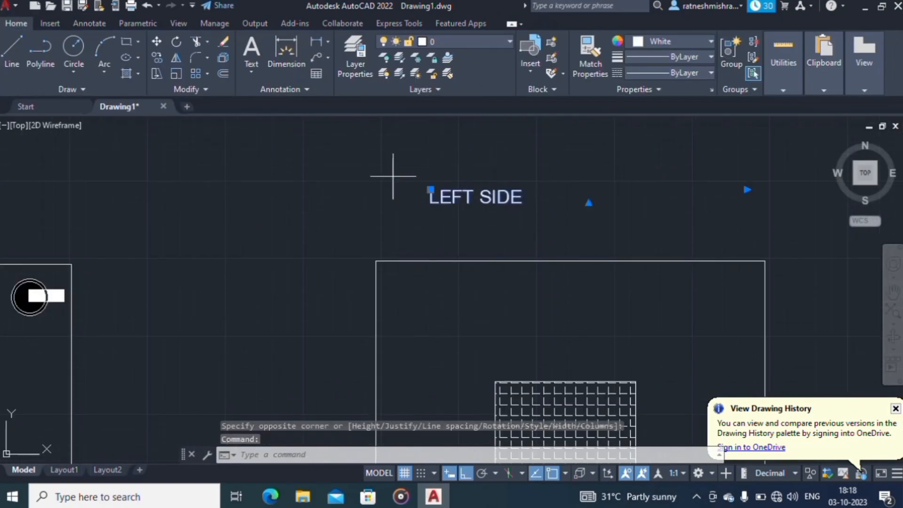
double_click(491, 199)
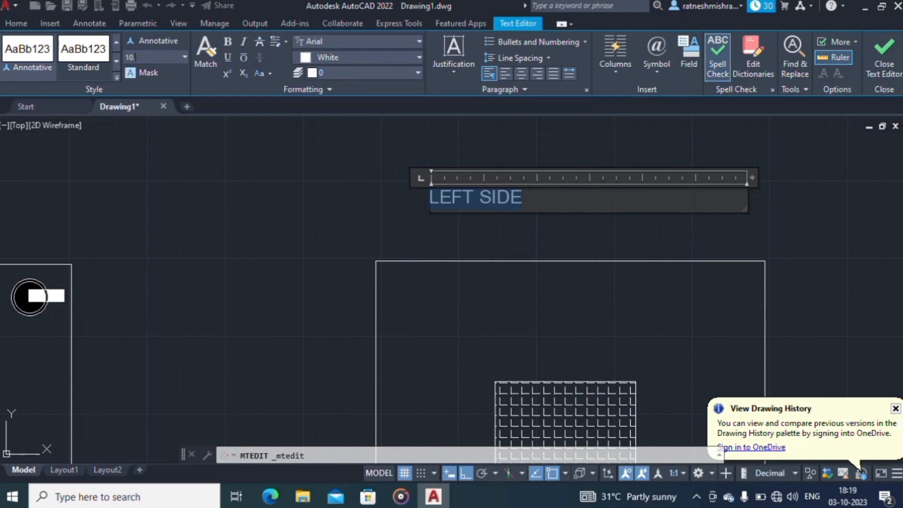
left_click(433, 158)
Move the "LEFT SIDE" label with Ortho off so it sits centred just above the first side view.
scroll(433, 179, "down", 6)
left_click(447, 184)
type("m")
key("Return")
left_click(556, 185)
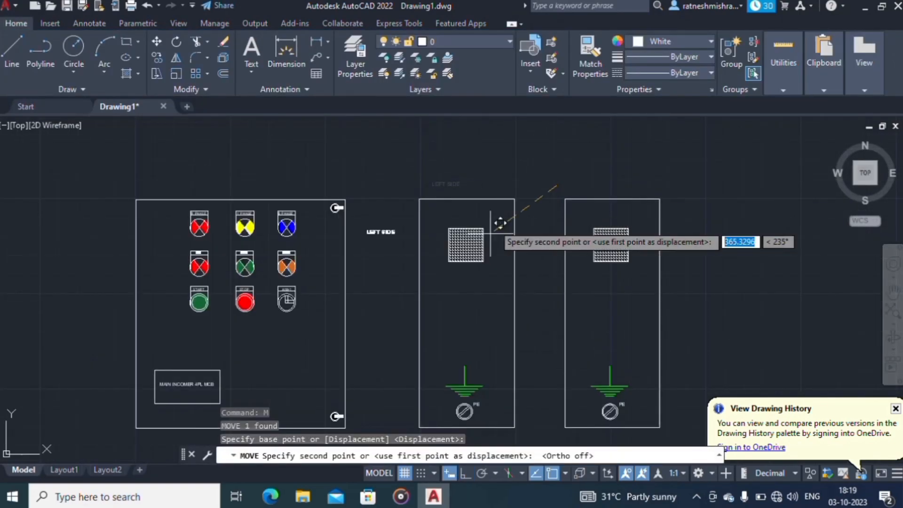
key("Escape")
Add the multiline text "RIGHT SIDE" above the second side view.
scroll(472, 190, "up", 6)
type("mt")
key("Return")
left_click(261, 167)
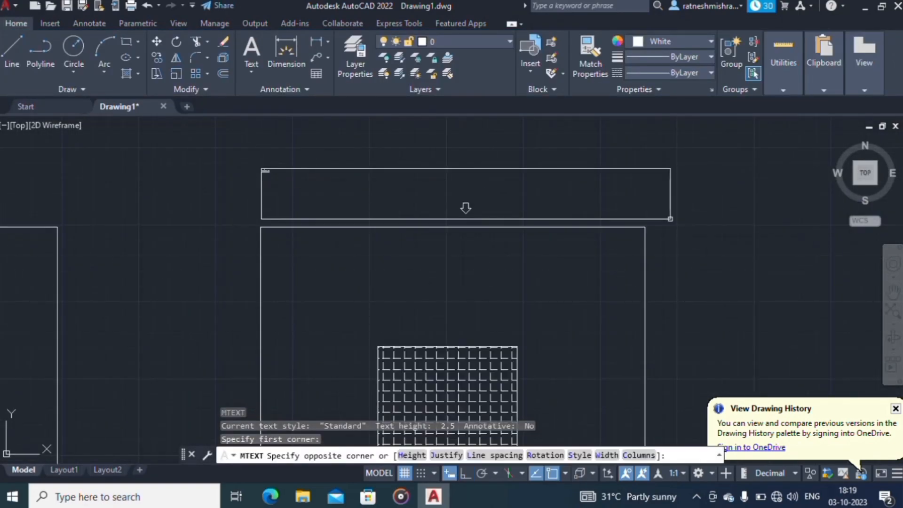
left_click(671, 218)
type("RIGHT SIDE")
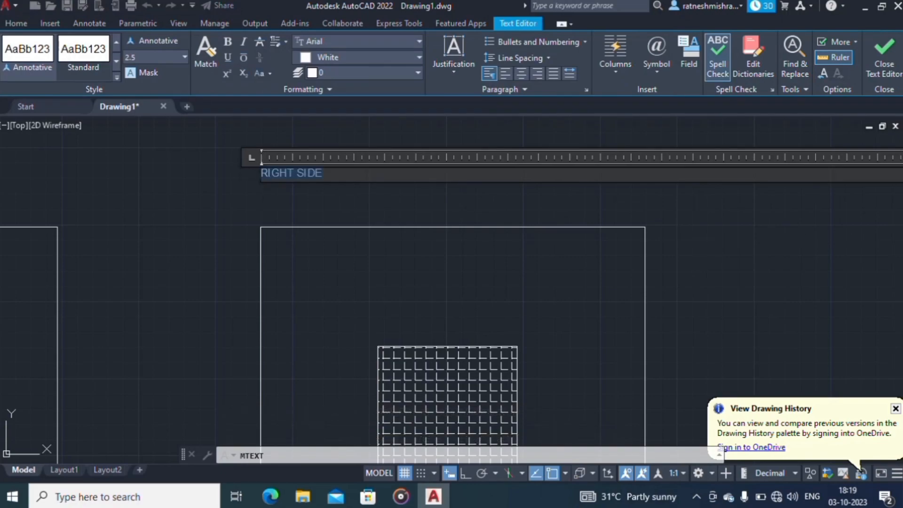
Enlarge the "RIGHT SIDE" label and move it to the centre above the second side view.
left_click(141, 72)
left_click(437, 206)
scroll(436, 204, "down", 4)
left_click(555, 193)
left_click(601, 196)
key("Escape")
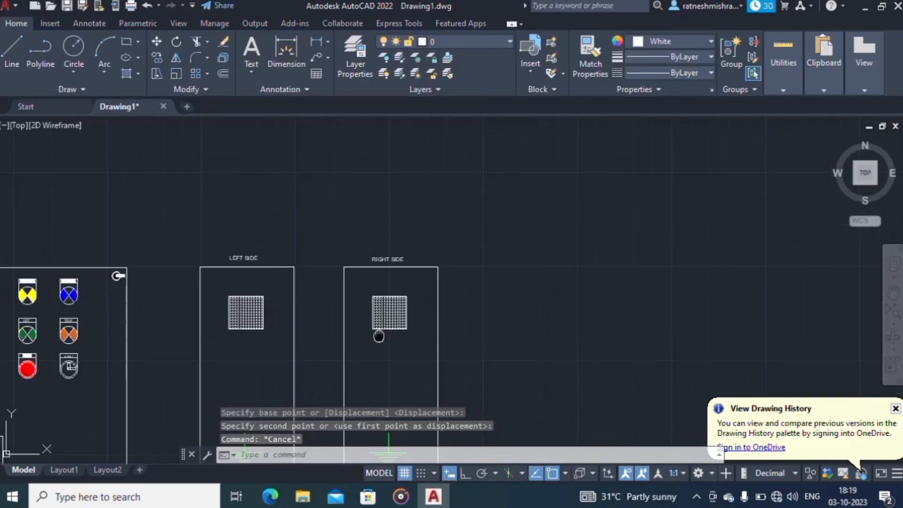
Add the multiline text "FAN" above the vent grid in the left side view.
scroll(378, 274, "up", 6)
type("mt")
key("Return")
left_click(392, 176)
left_click(660, 202)
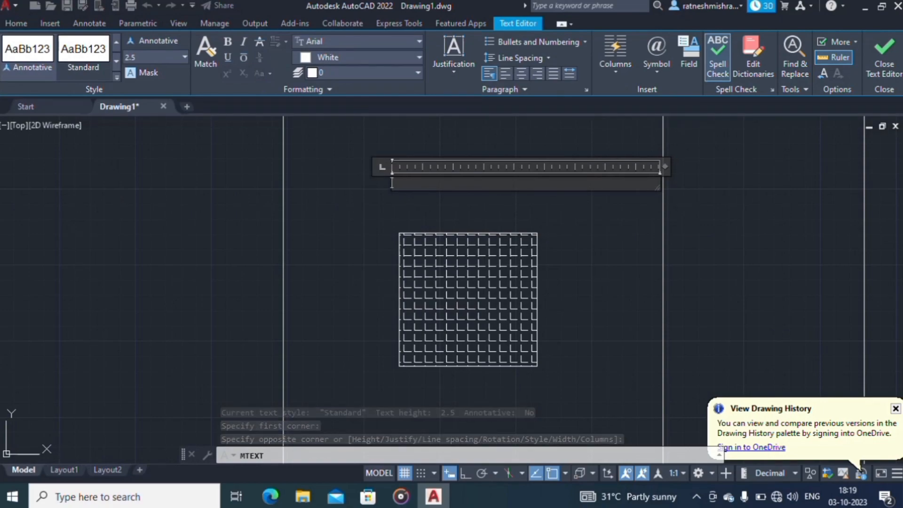
type("FAN")
Enlarge the "FAN" label and move it to the centre just above the left side view's vent grid.
scroll(423, 183, "up", 4)
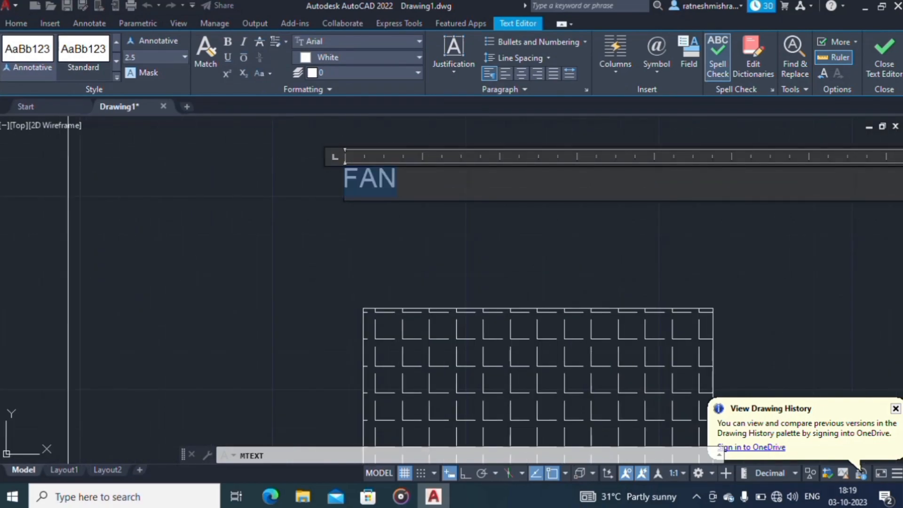
left_click(185, 57)
left_click(141, 72)
left_click(436, 325)
scroll(436, 233, "down", 6)
left_click(423, 222)
left_click(395, 217)
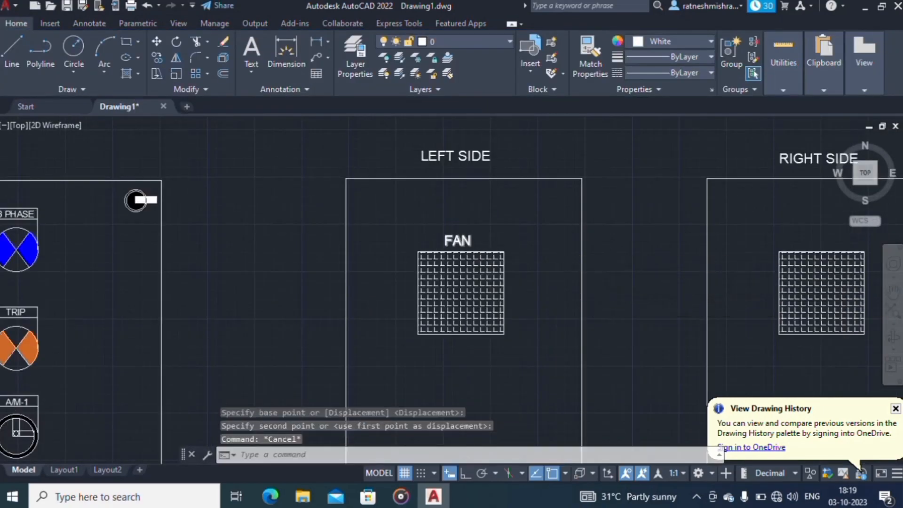
Copy the "FAN" label horizontally with Ortho on to the vent grid of the right side view.
scroll(453, 238, "up", 4)
left_click(431, 249)
type("co")
key("Return")
key("F8")
left_click(339, 318)
left_click(562, 317)
key("Escape")
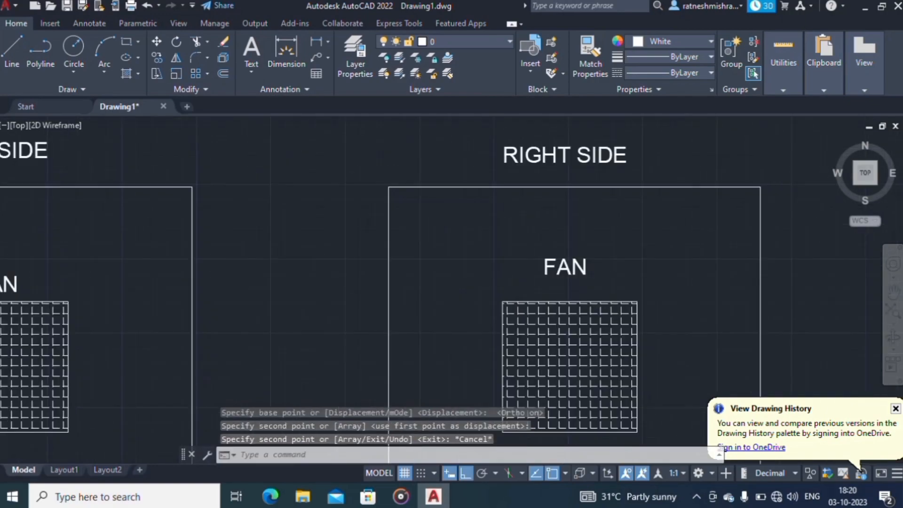
Move the copied "FAN" label slightly down, closer to the right side view's vent grid.
scroll(513, 292, "up", 2)
left_click(596, 253)
type("m")
key("Return")
left_click(707, 254)
left_click(708, 287)
key("Escape")
scroll(491, 271, "down", 4)
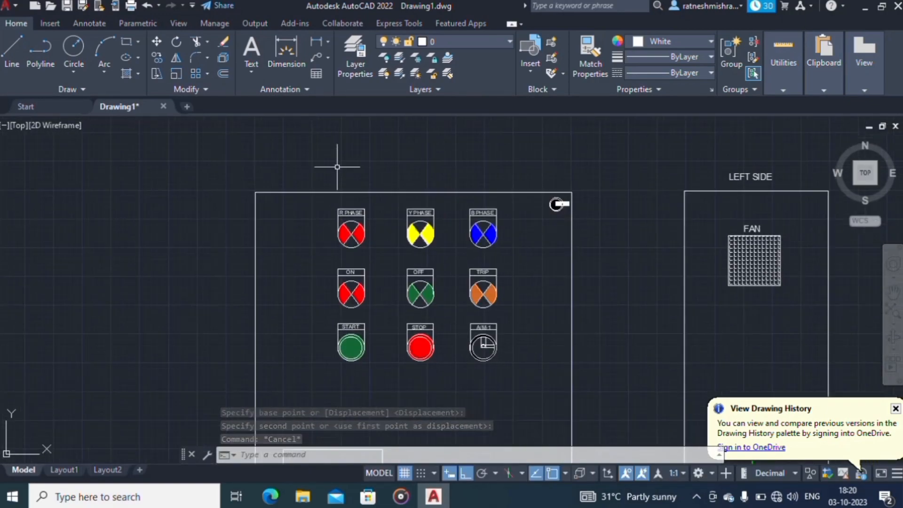
type("t")
key("Return")
left_click(335, 143)
left_click(451, 182)
type("FR")
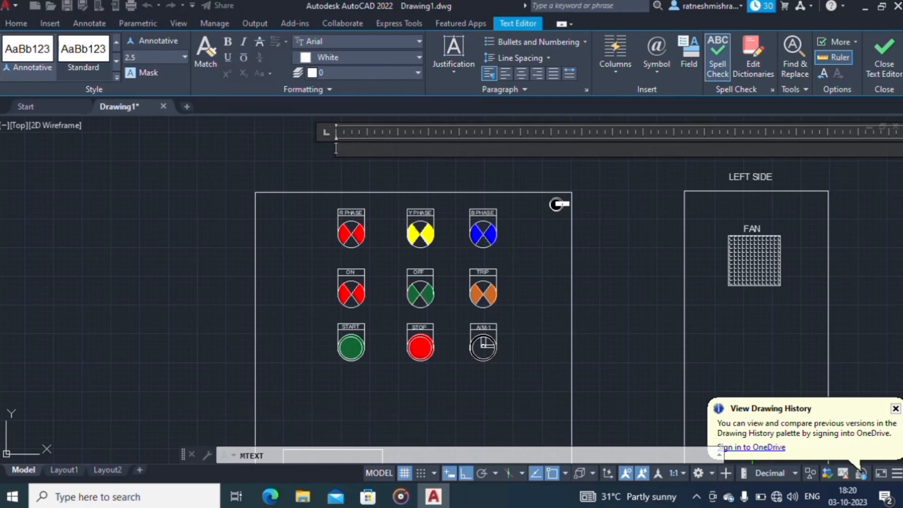
key("Escape")
key("Escape")
scroll(476, 234, "down", 4)
left_click(476, 234)
middle_click_drag(58, 282, 163, 197)
scroll(163, 197, "down", 6)
scroll(232, 148, "up", 8)
scroll(271, 350, "up", 2)
middle_click_drag(271, 351, 310, 210)
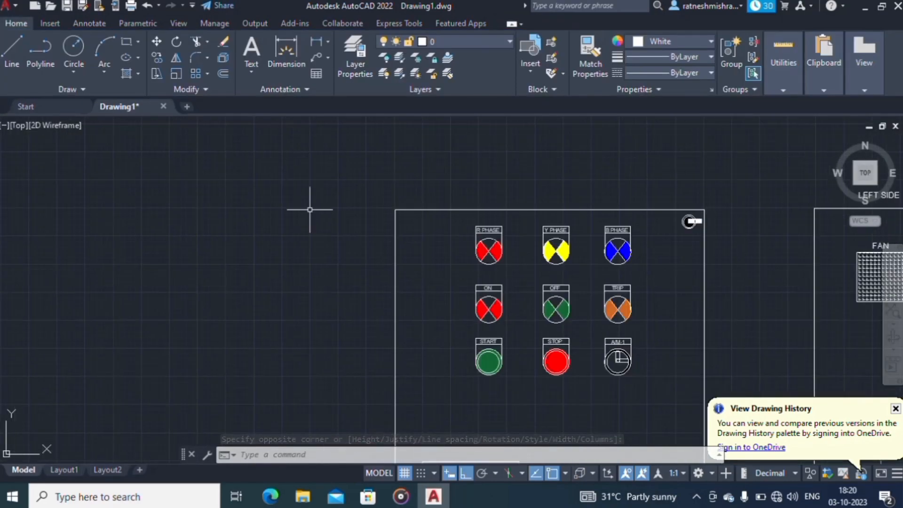
Dimension the front view's overall width along its top edge, placing the dimension line just above the panel.
scroll(411, 204, "up", 8)
scroll(343, 207, "down", 2)
left_click(285, 52)
left_click(310, 227)
middle_click_drag(794, 235, 195, 148)
middle_click_drag(456, 155, 163, 219)
scroll(390, 221, "down", 2)
left_click(485, 208)
left_click(485, 173)
middle_click_drag(109, 162, 512, 155)
scroll(513, 156, "up", 6)
left_click(590, 225)
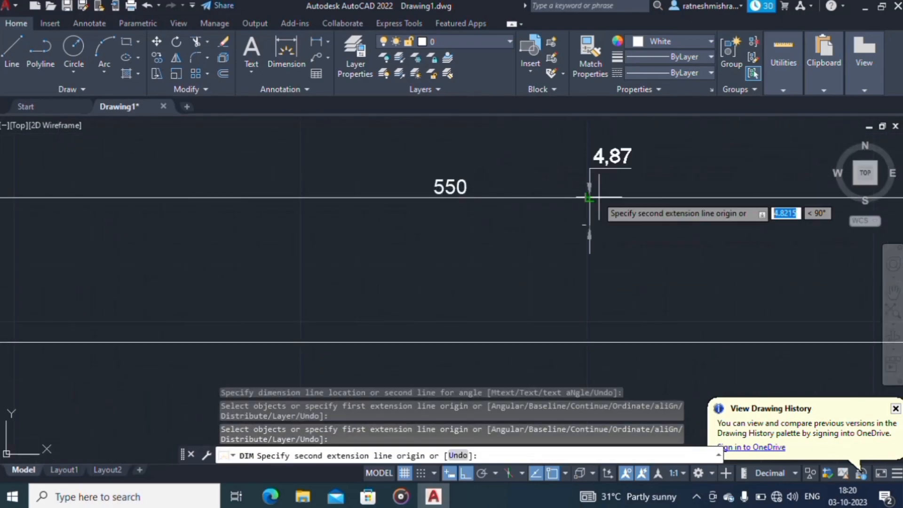
left_click(598, 197)
key("Escape")
Change the color of the front view's width dimension to red.
scroll(337, 200, "down", 5)
left_click(348, 218)
left_click(324, 185)
left_click(670, 41)
left_click(654, 83)
key("Escape")
scroll(342, 136, "down", 6)
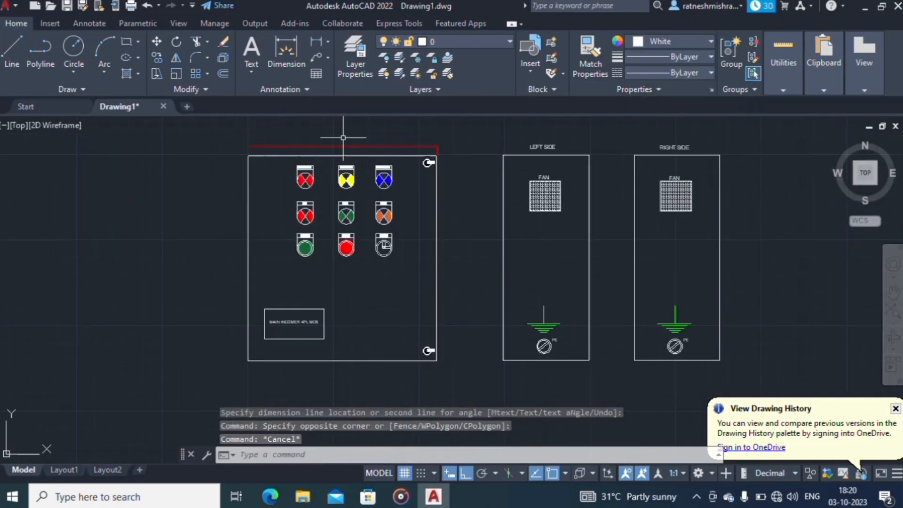
scroll(415, 144, "up", 6)
left_click(552, 167)
left_click(547, 183)
key("Escape")
key("Escape")
left_click(286, 52)
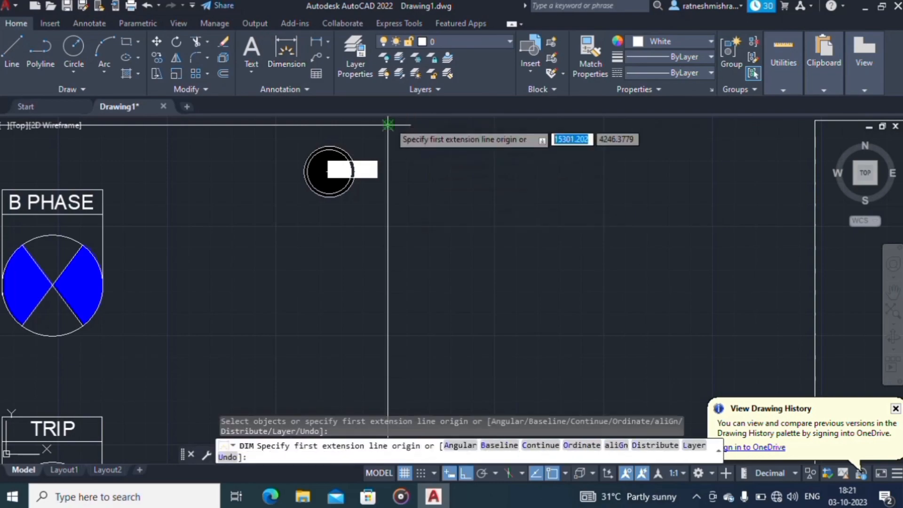
left_click(388, 126)
scroll(478, 195, "down", 6)
scroll(476, 134, "down", 3)
left_click(472, 200)
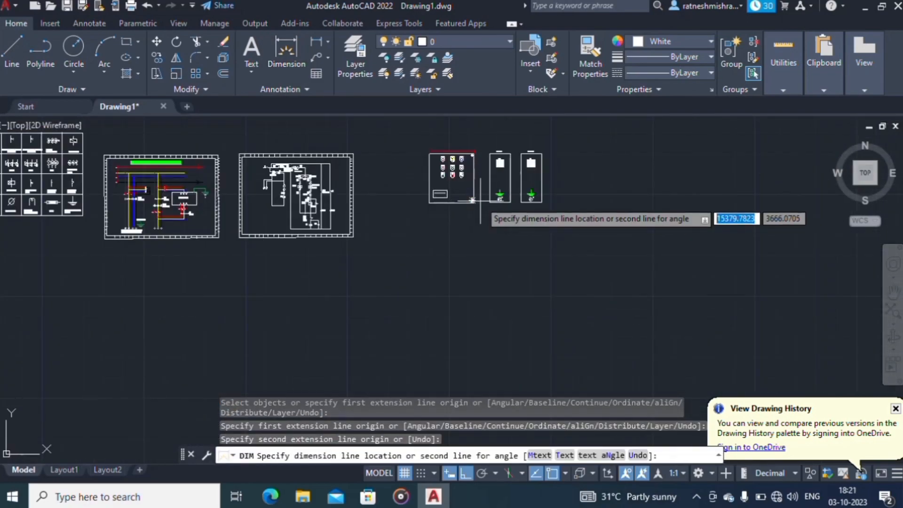
scroll(470, 201, "up", 8)
key("Escape")
type("D")
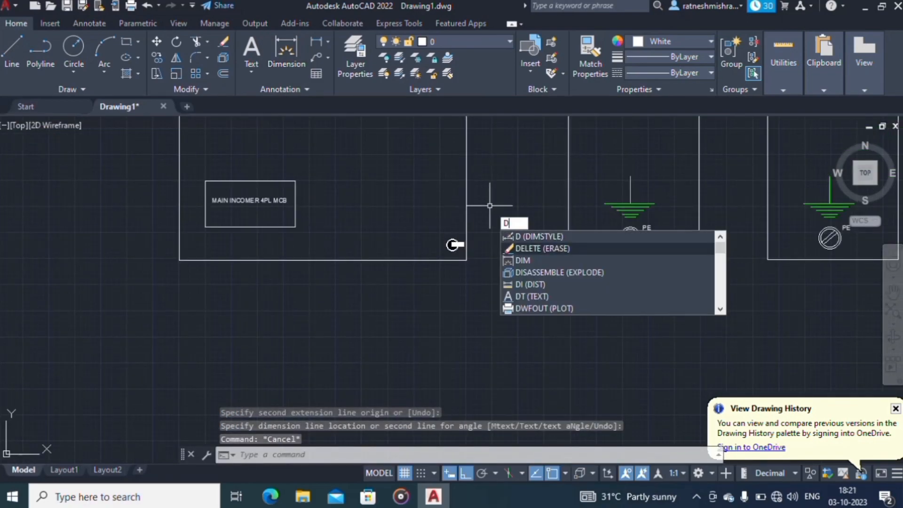
key("Return")
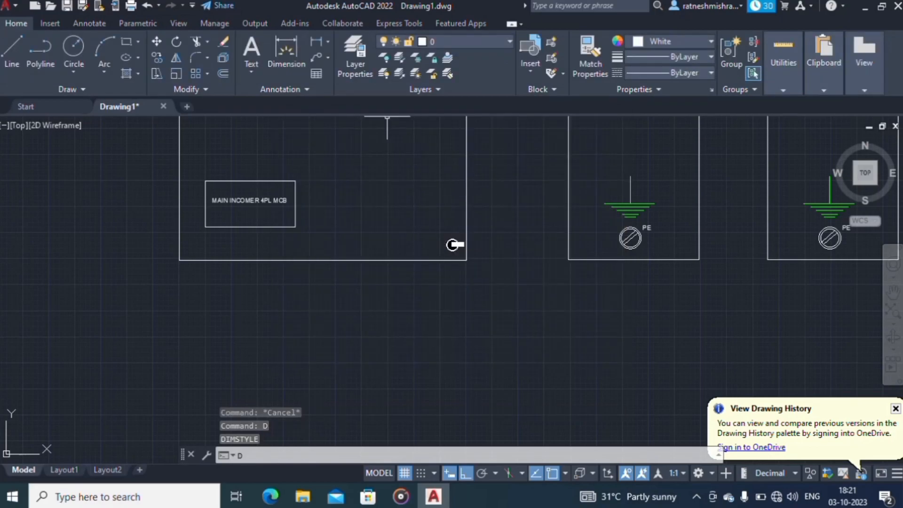
key("Escape")
Dimension the front view's overall height along its right edge, placing the dimension line just outside the panel.
scroll(484, 216, "down", 4)
left_click(516, 262)
middle_click_drag(483, 164, 503, 299)
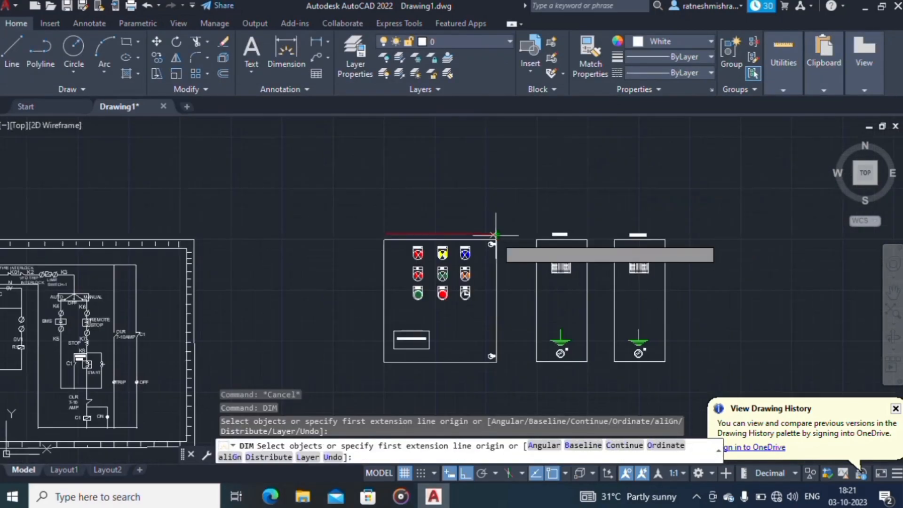
left_click(497, 239)
left_click(497, 362)
left_click(508, 363)
key("Escape")
Change the color of the front view's height dimension to red.
left_click_drag(518, 292, 505, 306)
left_click(677, 42)
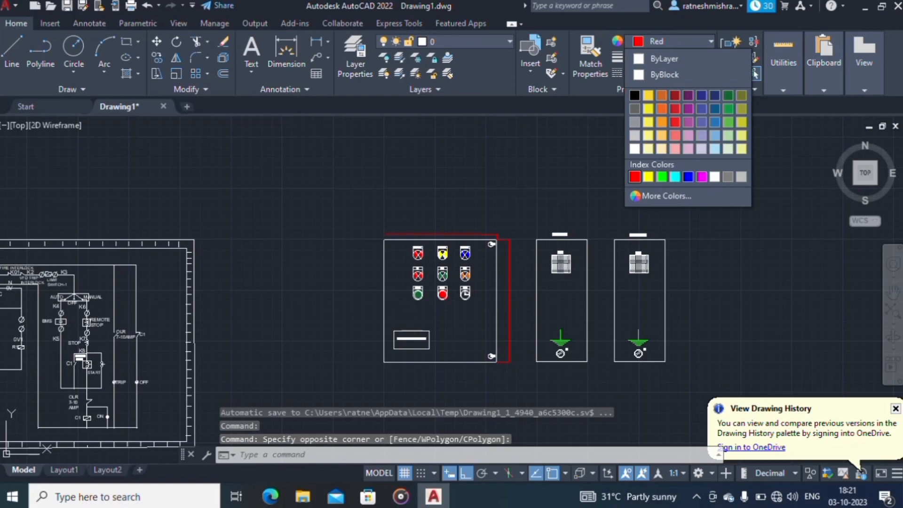
left_click(633, 177)
key("Escape")
Replace the text of the front view's height dimension with 600.
scroll(489, 282, "up", 8)
scroll(634, 404, "up", 10)
middle_click_drag(633, 400, 624, 291)
double_click(550, 191)
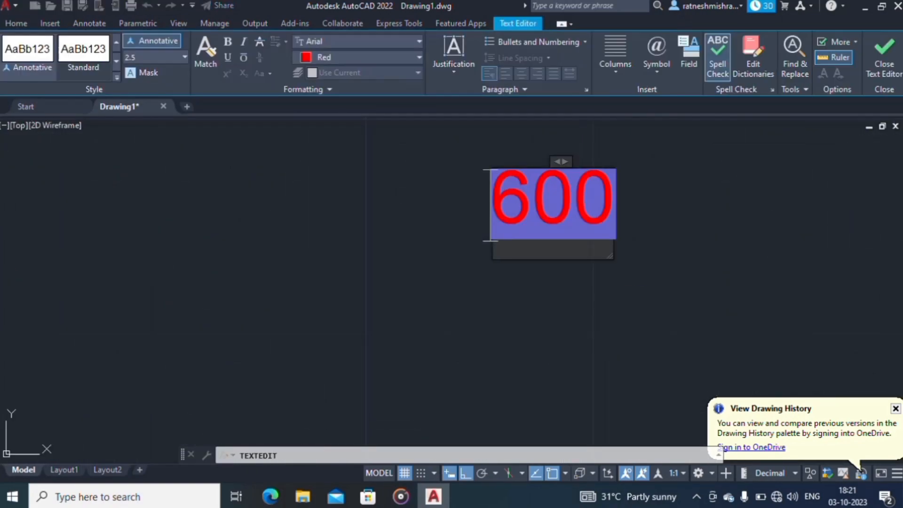
key("Escape")
left_click(554, 199)
type("50")
key("Return")
key("BackSpace")
key("BackSpace")
key("BackSpace")
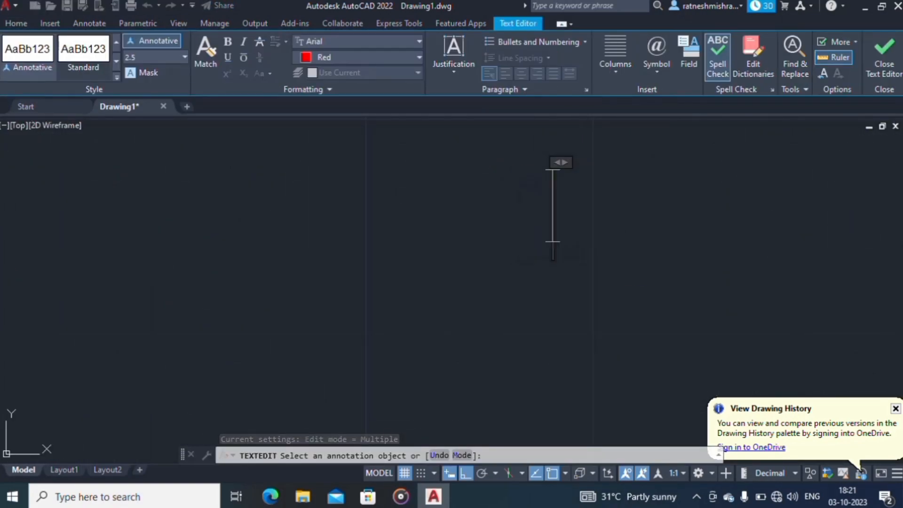
type("80000000")
key("BackSpace")
key("BackSpace")
key("BackSpace")
key("BackSpace")
key("BackSpace")
key("BackSpace")
key("BackSpace")
key("BackSpace")
type("600")
left_click(594, 265)
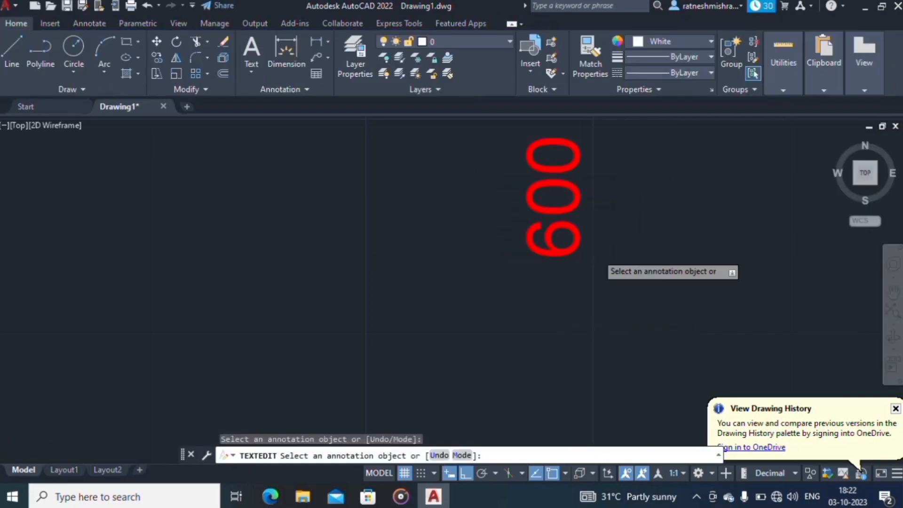
Scale the whole control panel layout, including the front and side views with their dimensions, by a factor of 1.5.
key("Escape")
scroll(631, 273, "down", 10)
scroll(631, 273, "down", 5)
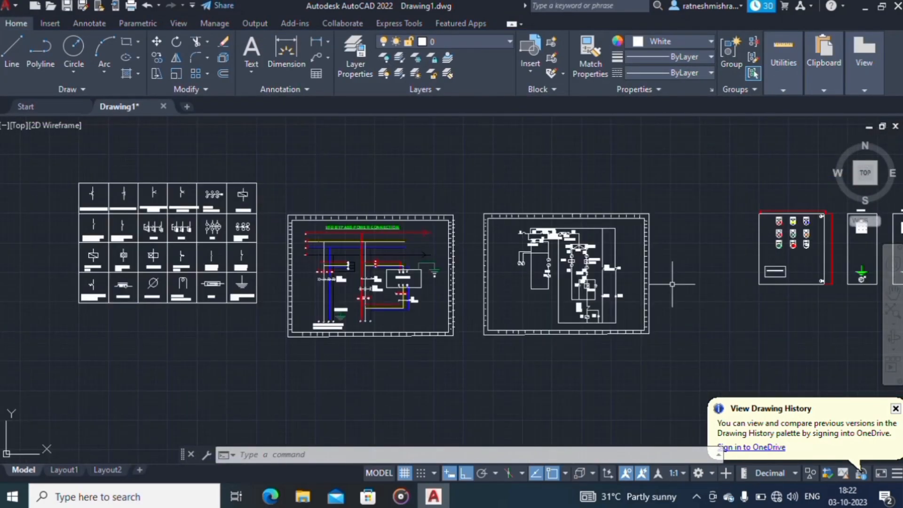
left_click(633, 274)
type("SC")
key("Return")
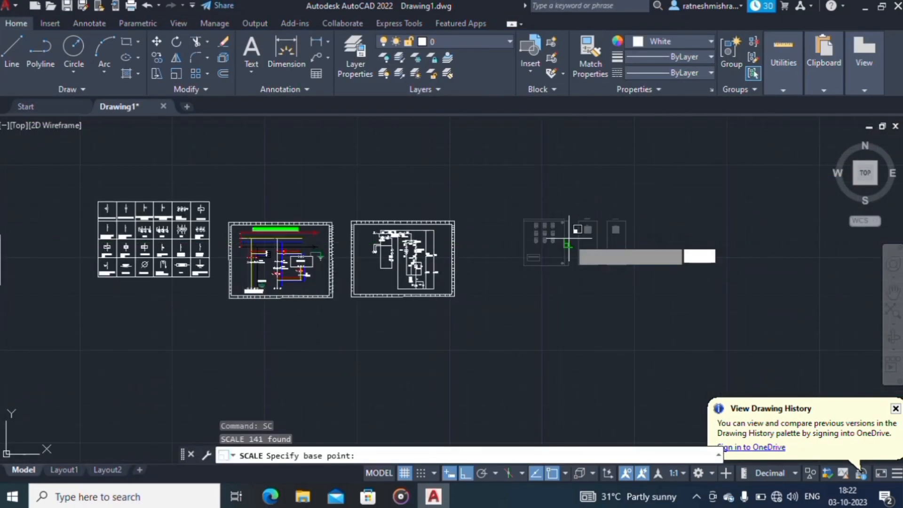
type("1.5")
key("Return")
Move the enlarged panel views together beside the nearest schematic frame, aligning their top edges with the frame.
scroll(673, 308, "down", 3)
left_click(687, 315)
left_click(561, 239)
type("M")
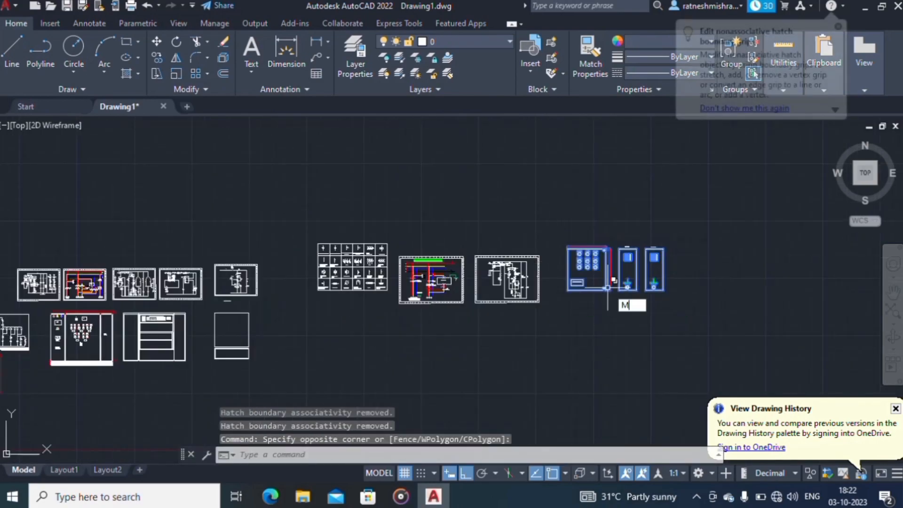
key("Return")
left_click(696, 278)
scroll(658, 294, "up", 2)
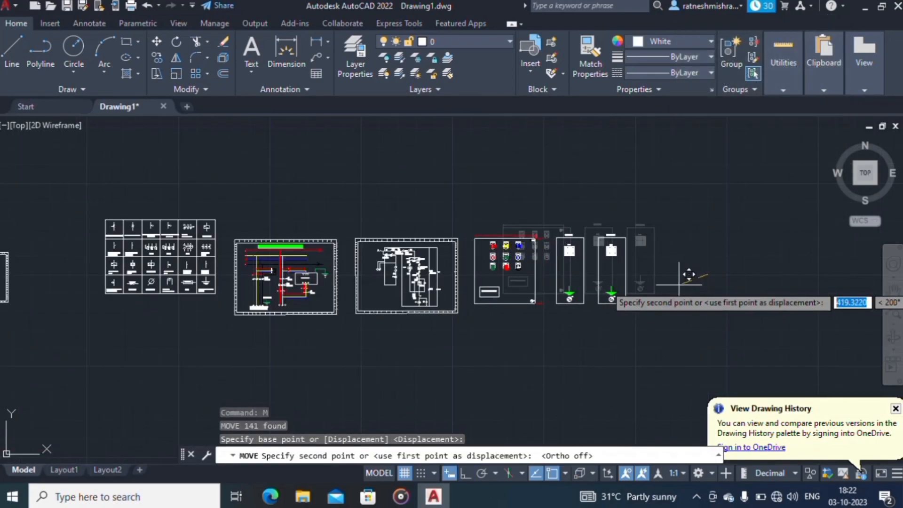
key("Escape")
Replace the scaled text of the front view's overall width dimension with the panel's intended width.
scroll(705, 201, "up", 10)
left_click(358, 276)
double_click(359, 275)
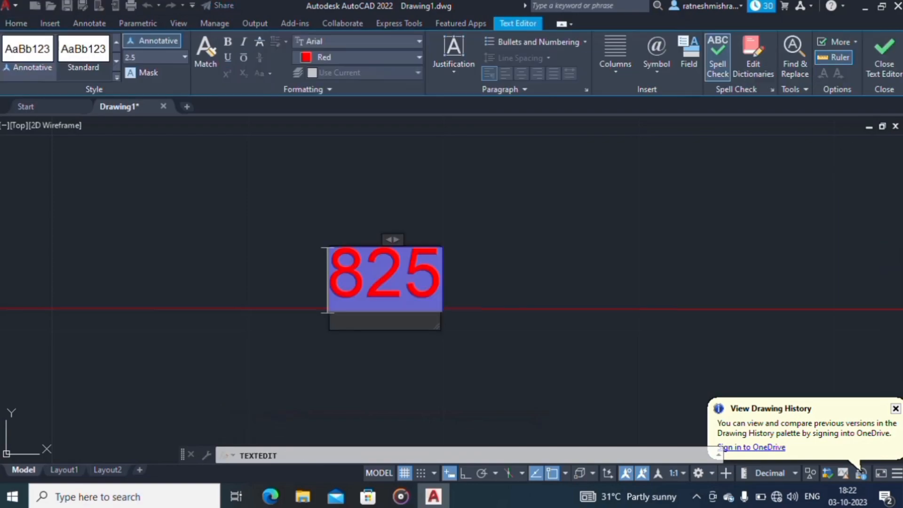
type("55")
key("Right")
key("BackSpace")
key("BackSpace")
key("BackSpace")
left_click(299, 165)
scroll(298, 165, "down", 8)
scroll(298, 165, "up", 6)
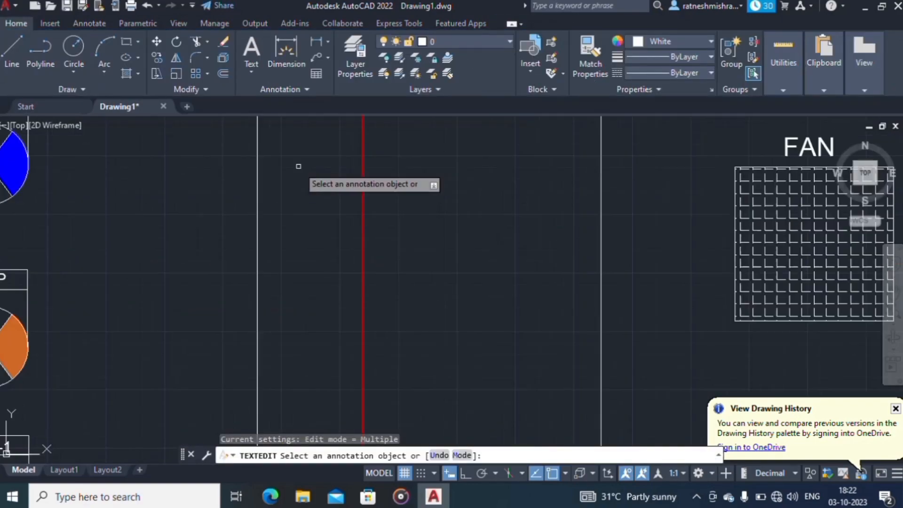
scroll(455, 190, "down", 5)
scroll(463, 211, "up", 5)
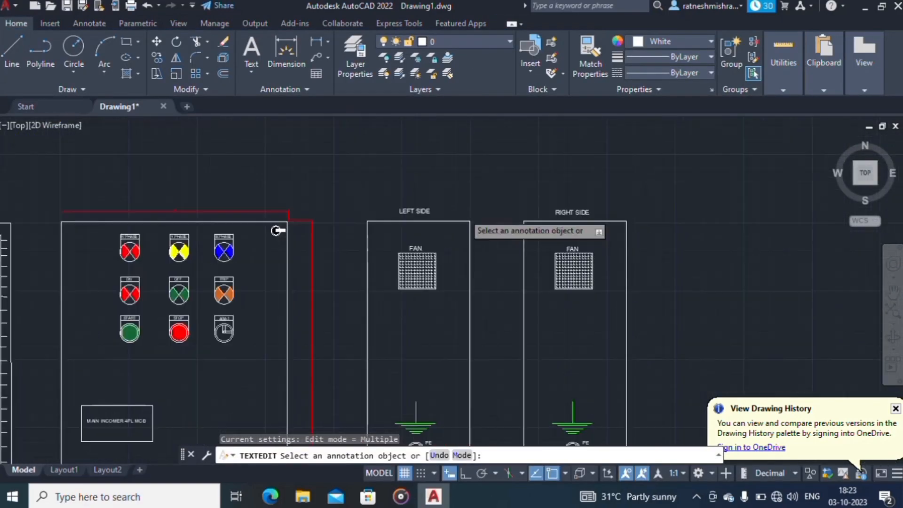